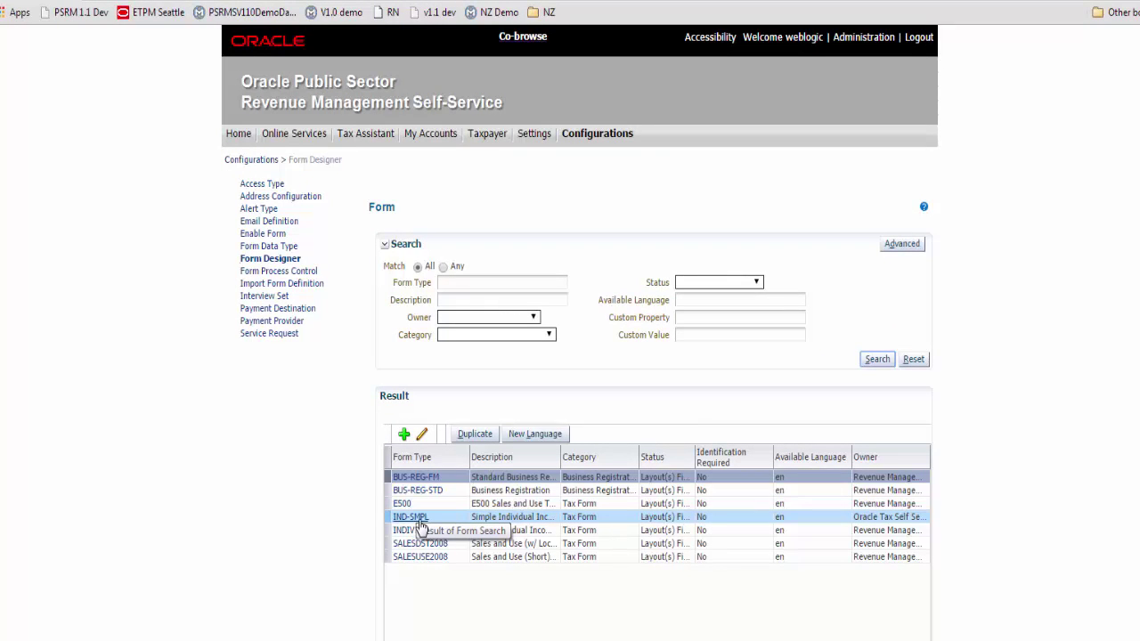
Open the IND-SMPL form's Layout Designer and select the Form root
click(420, 522)
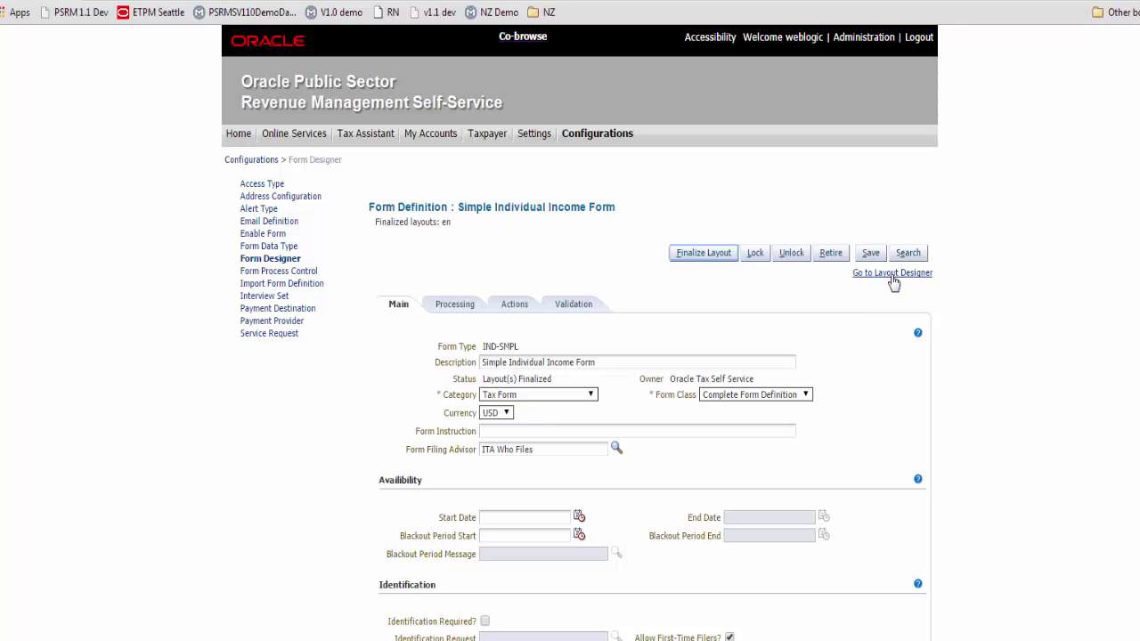
click(892, 273)
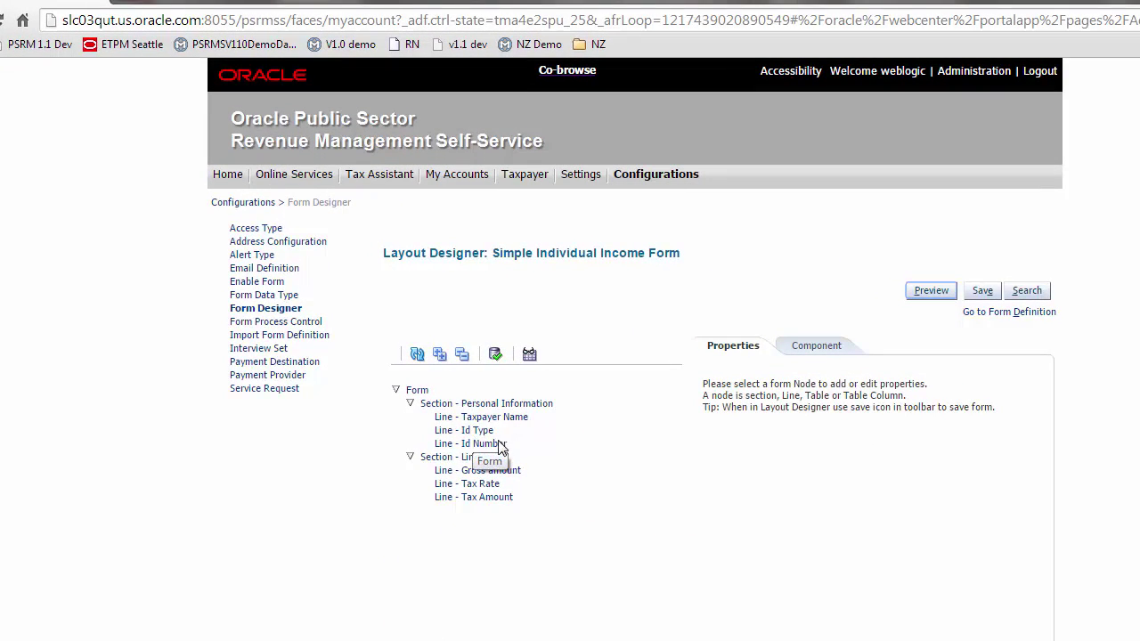
click(499, 577)
Review the Tax Amount, Gross amount and Tax Rate line properties, then return to Form Definition
click(485, 497)
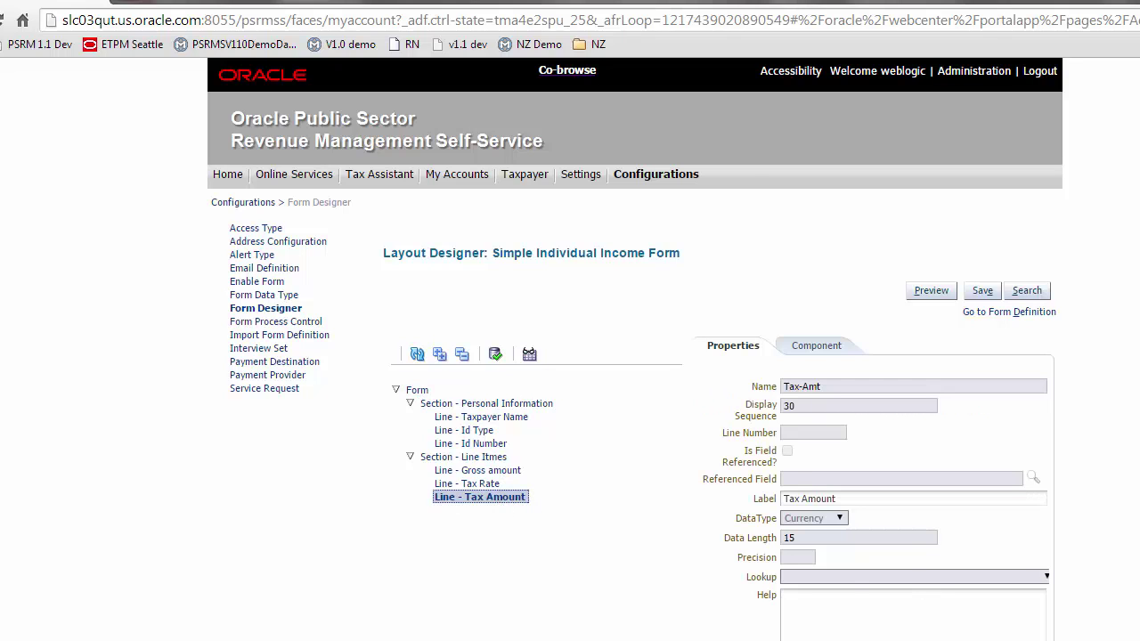
scroll(570, 356, down, 4)
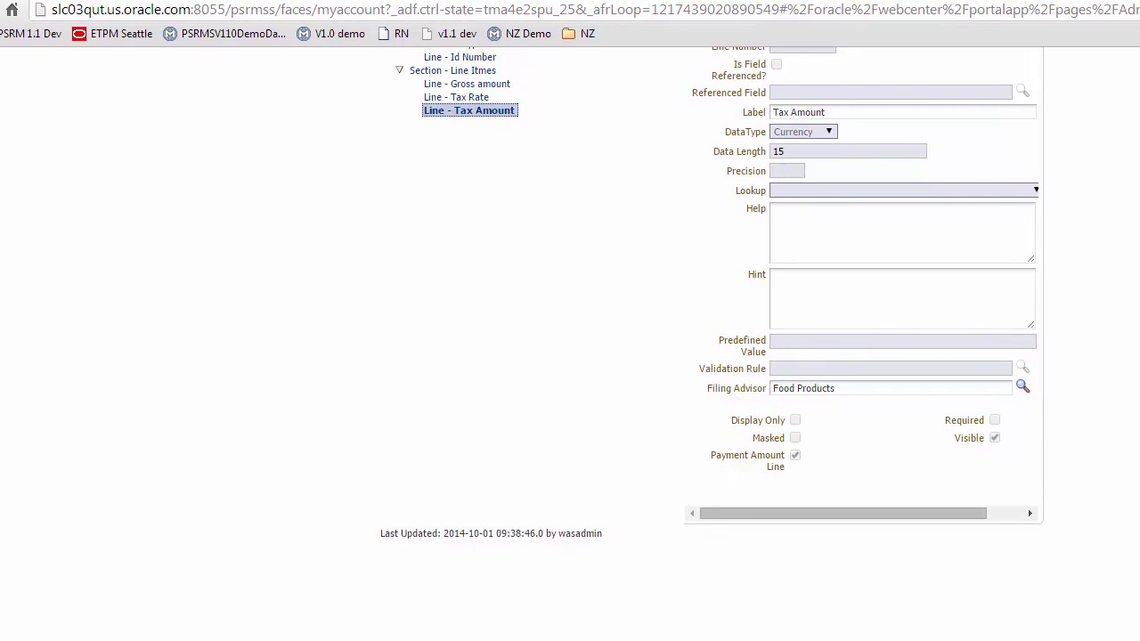
scroll(712, 300, up, 1)
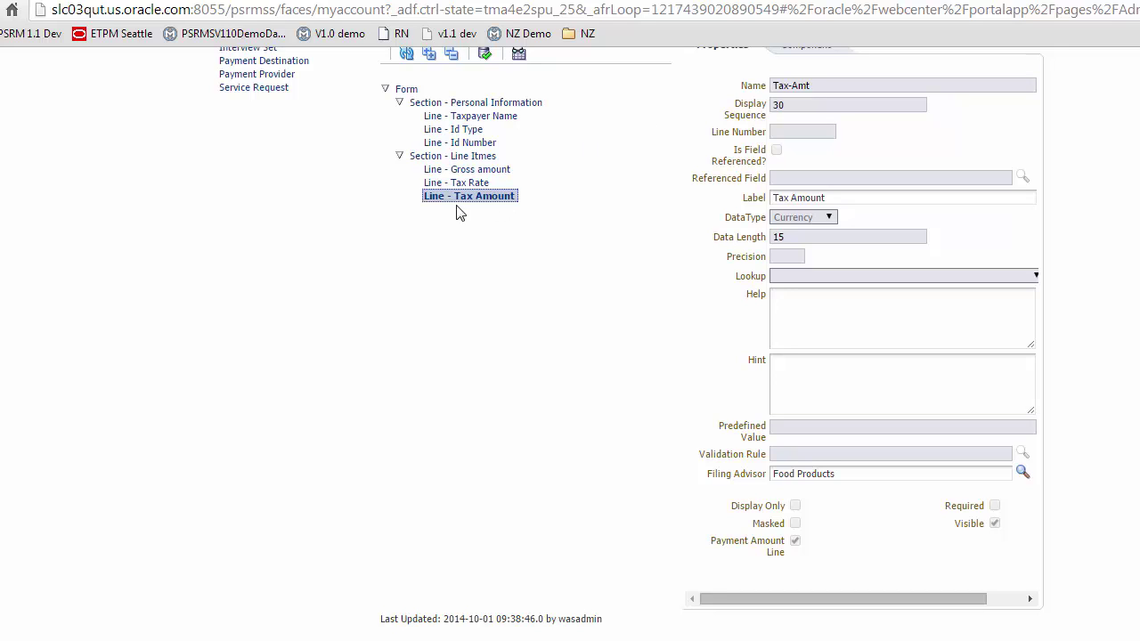
click(494, 173)
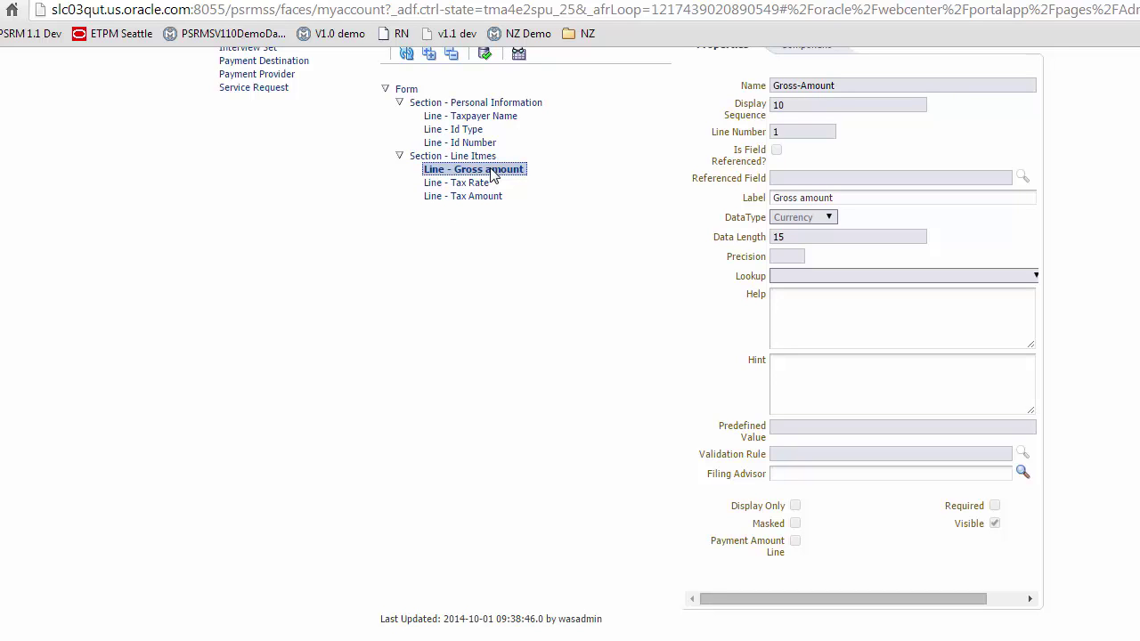
click(485, 185)
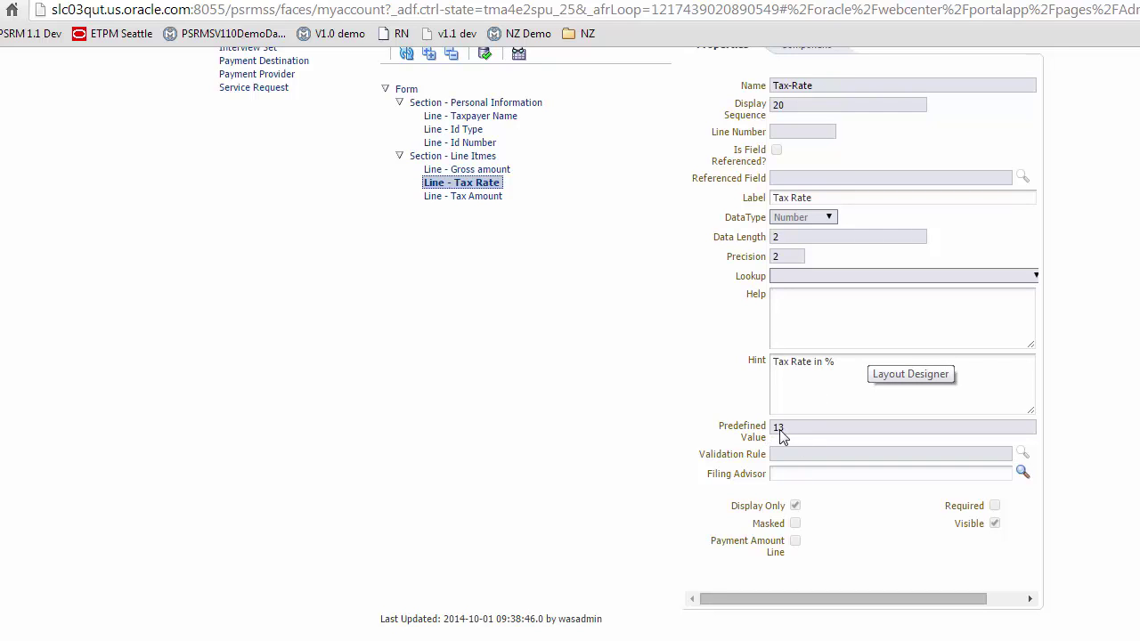
click(494, 197)
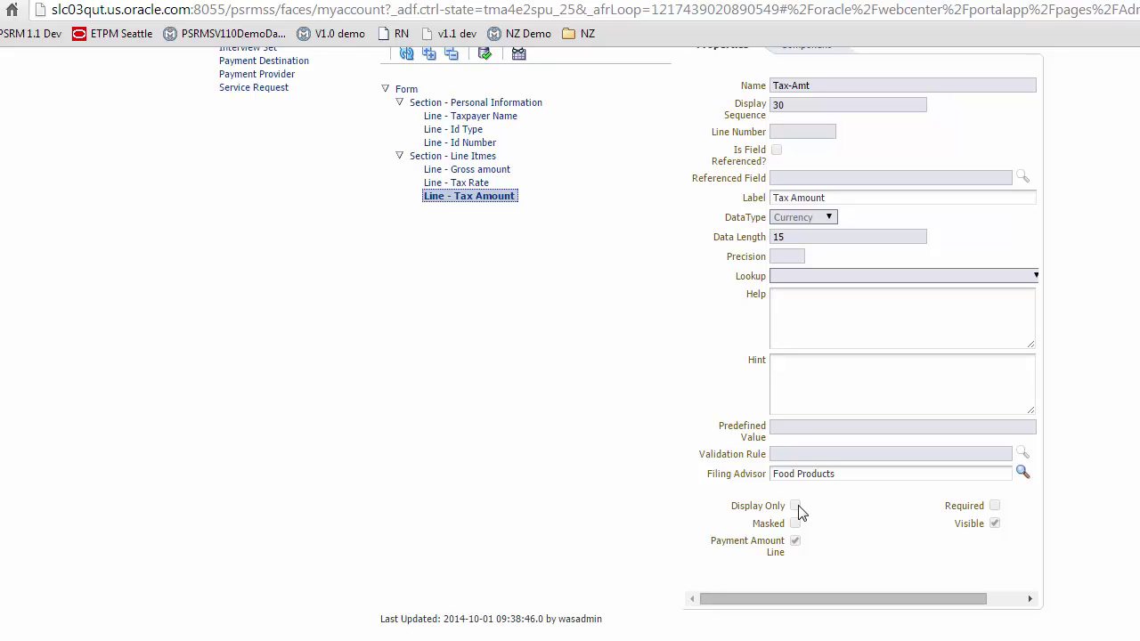
scroll(632, 343, up, 3)
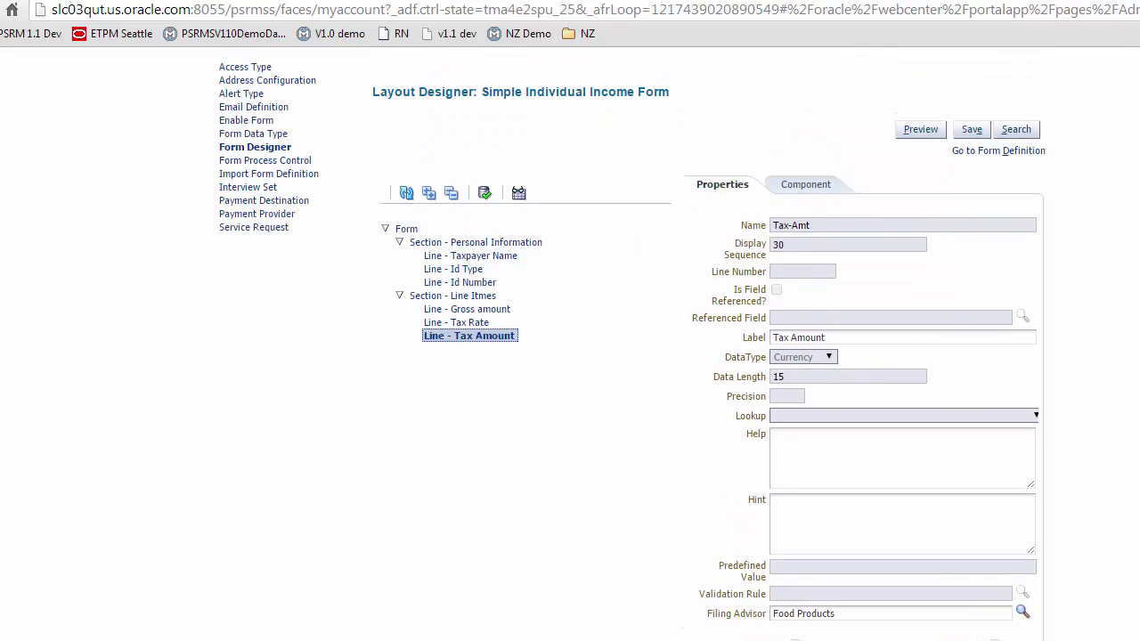
click(1007, 153)
Unlock the IND-SMPL form for structure changes, confirming with Yes
click(789, 138)
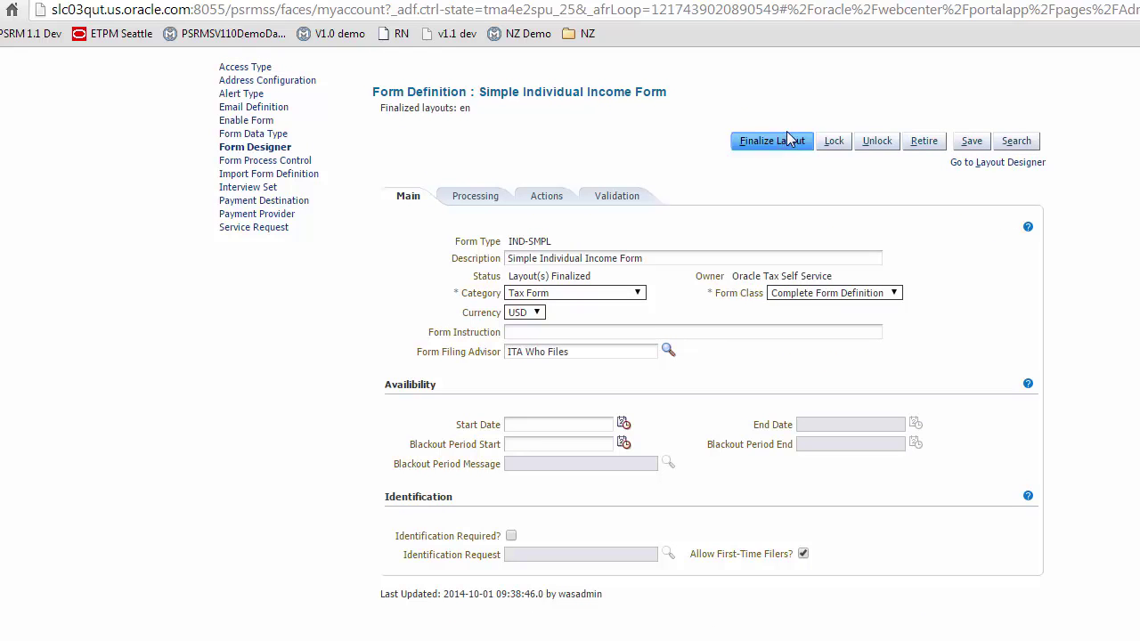
click(870, 148)
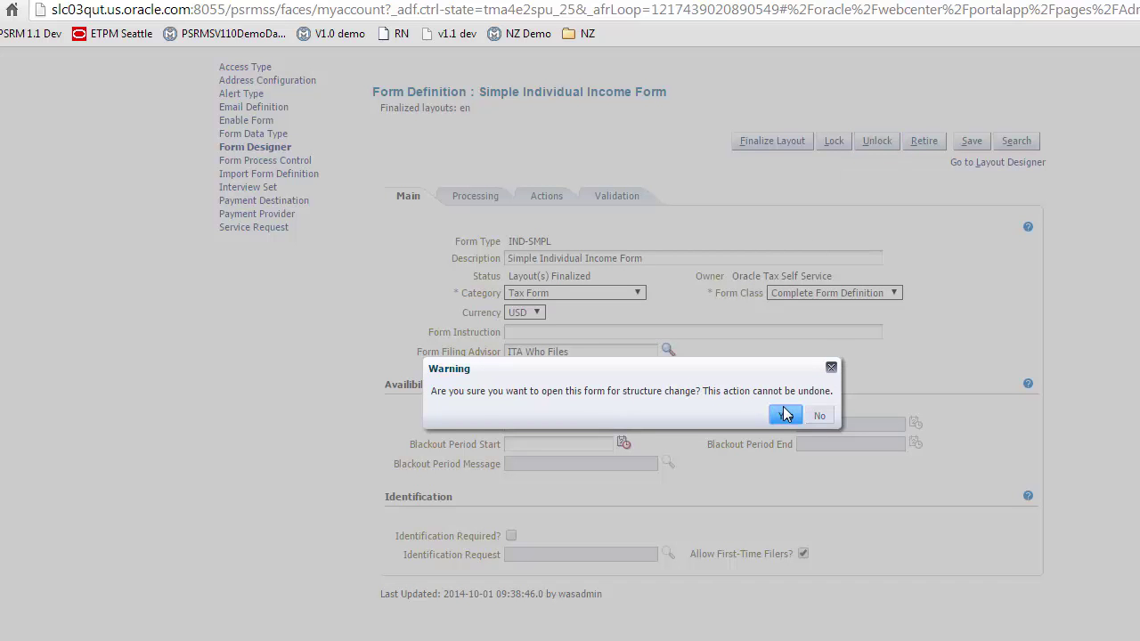
click(783, 415)
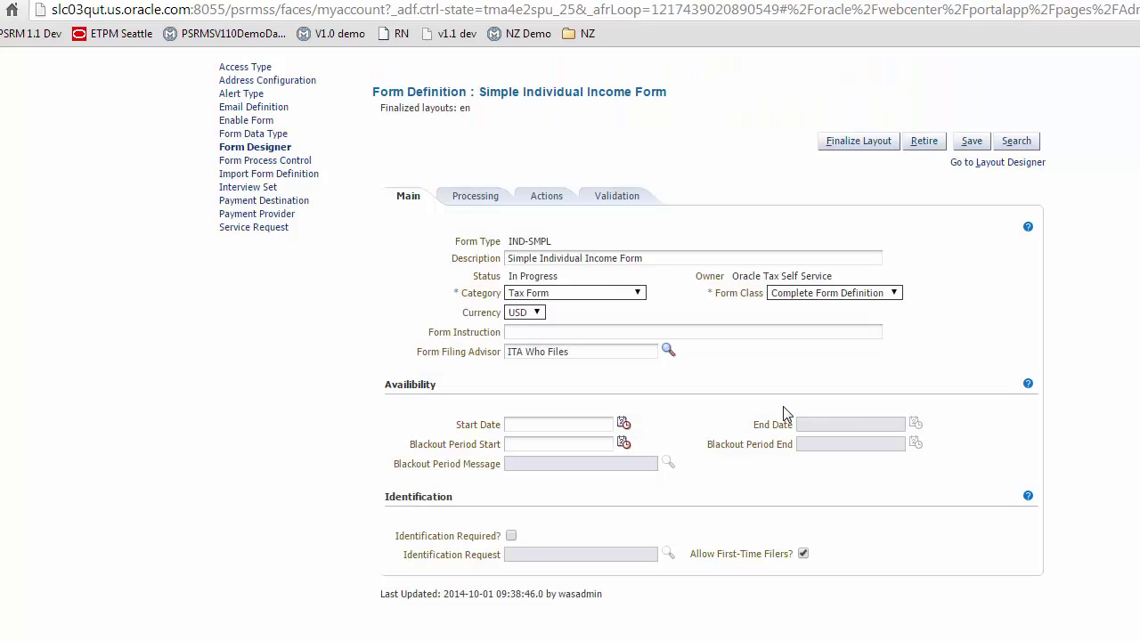
Make the Tax Amount line Display Only, save the layout and preview the form
click(1007, 166)
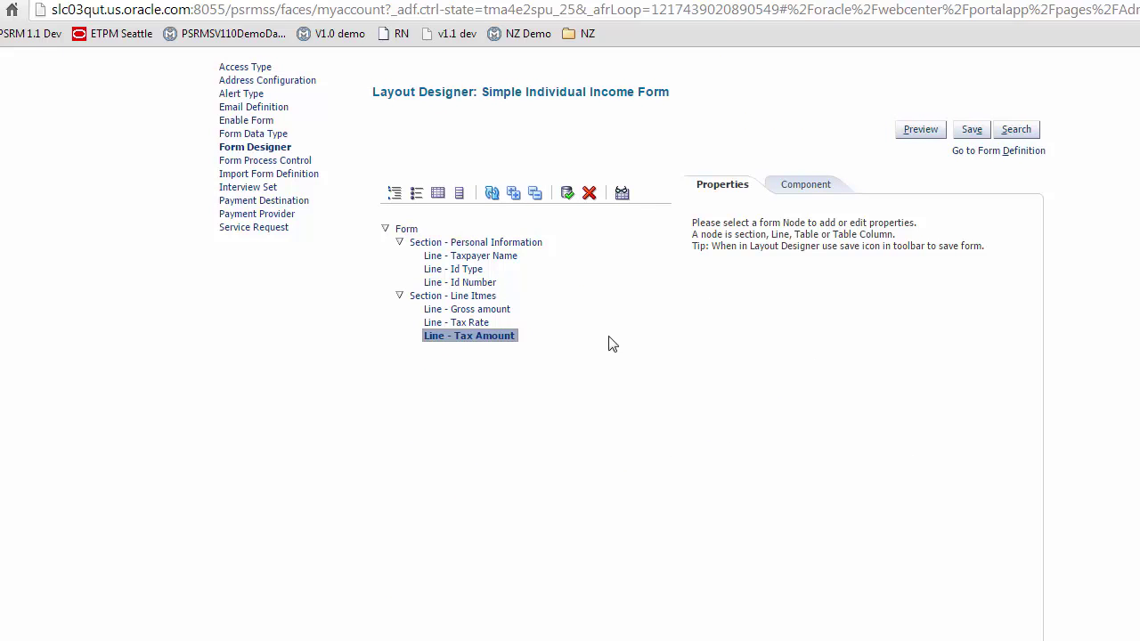
click(503, 340)
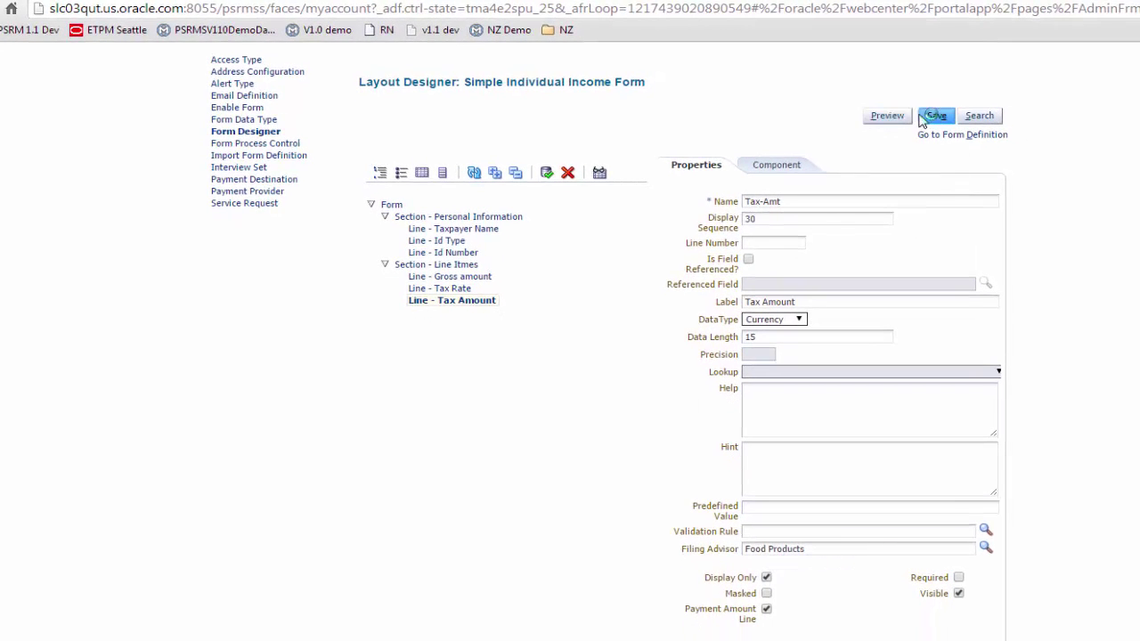
click(899, 120)
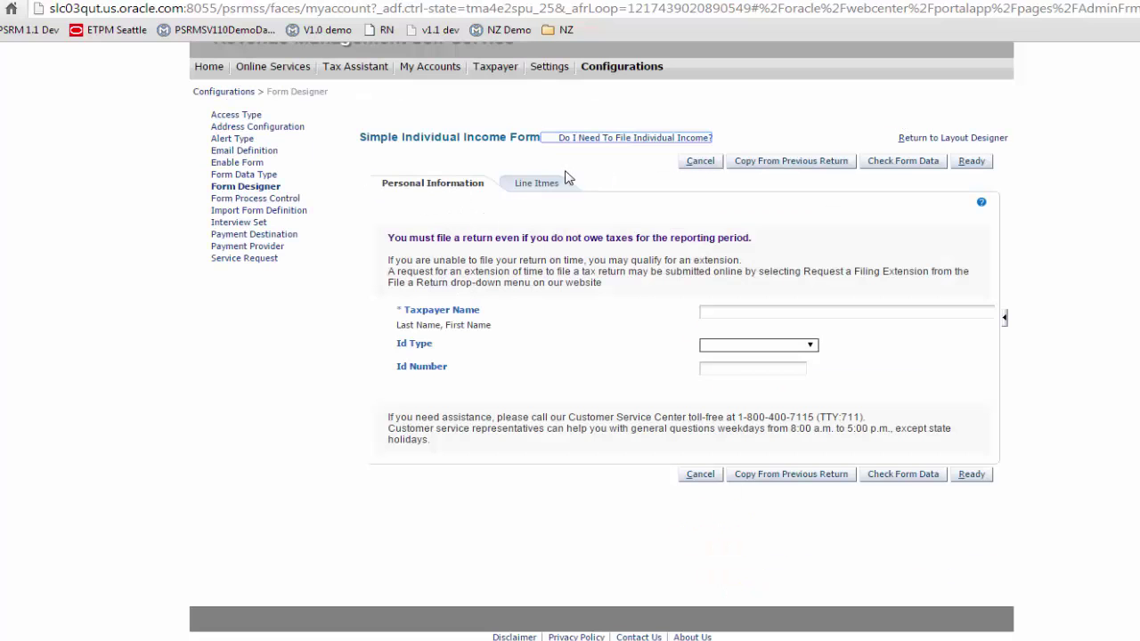
Test the preview's Line Itmes page after entering a taxpayer name, then return to Layout Designer
click(545, 193)
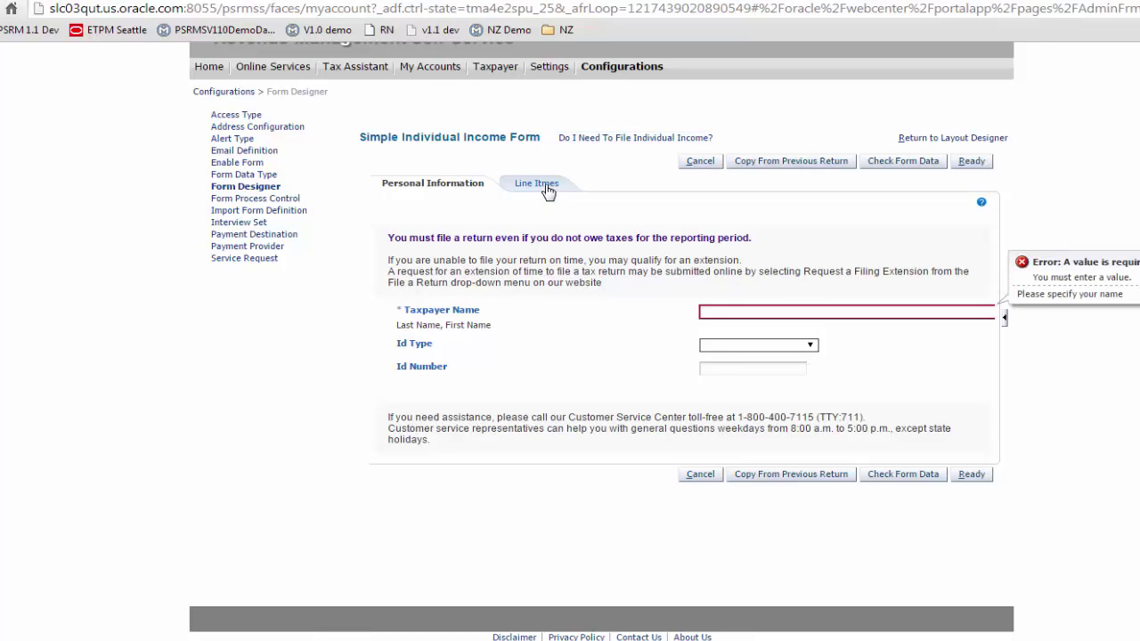
click(740, 309)
click(502, 168)
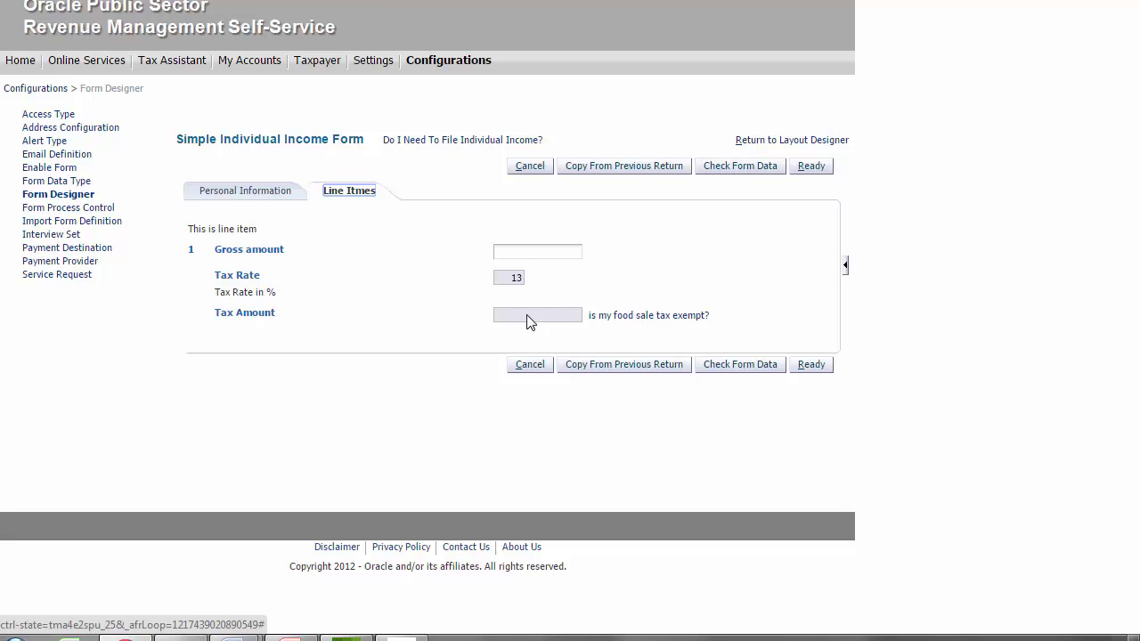
click(790, 141)
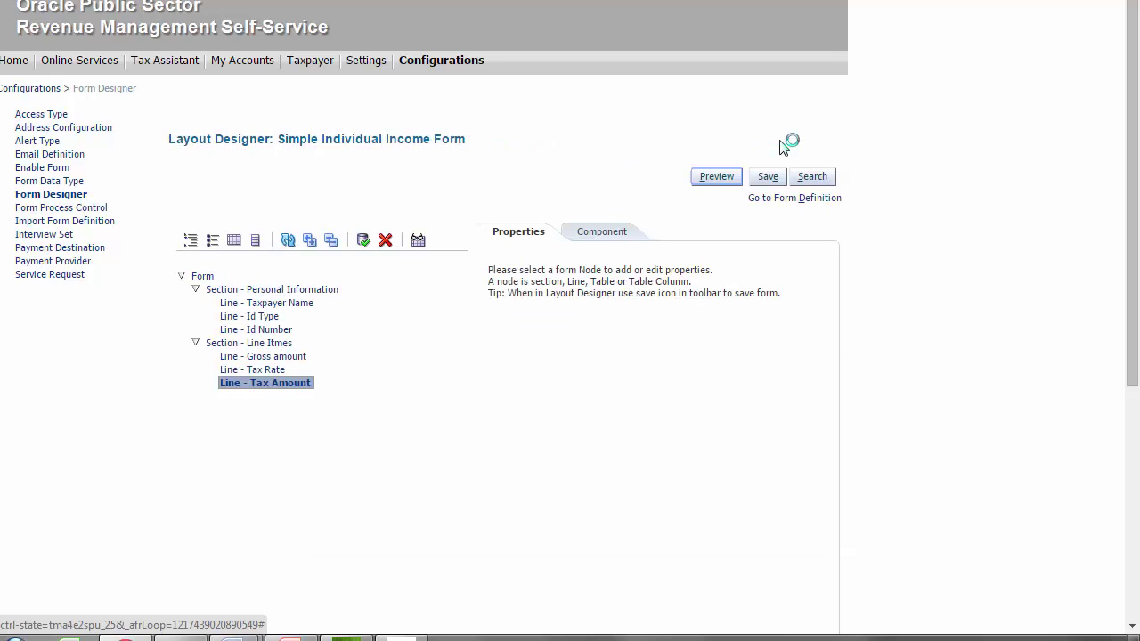
Uncheck Required on the Taxpayer Name line, save, and go to the form definition
click(247, 303)
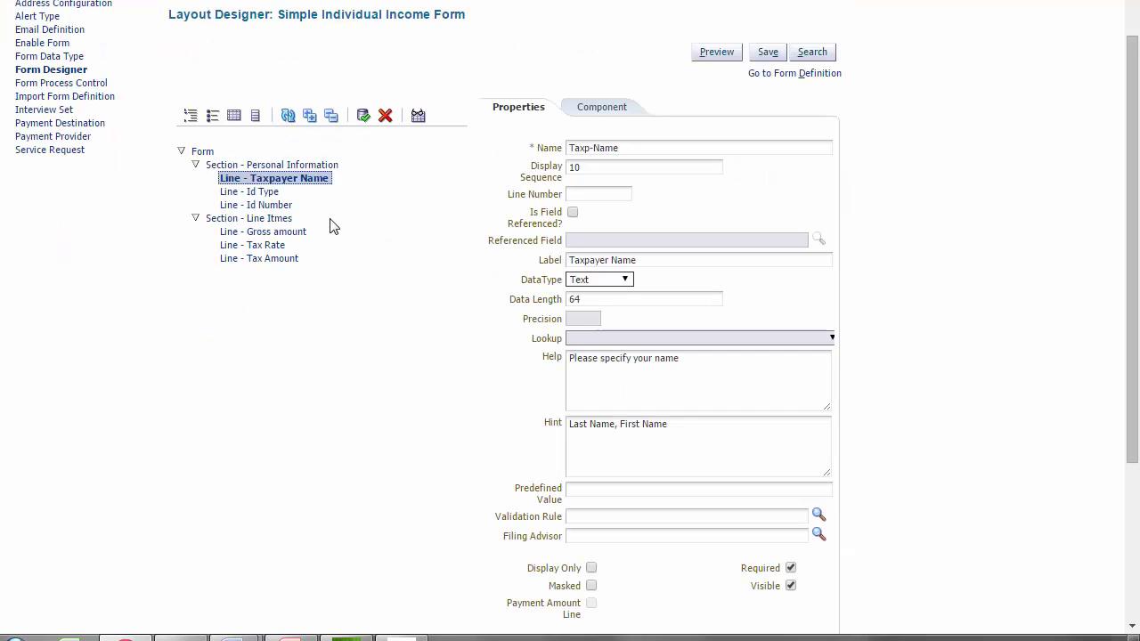
click(790, 570)
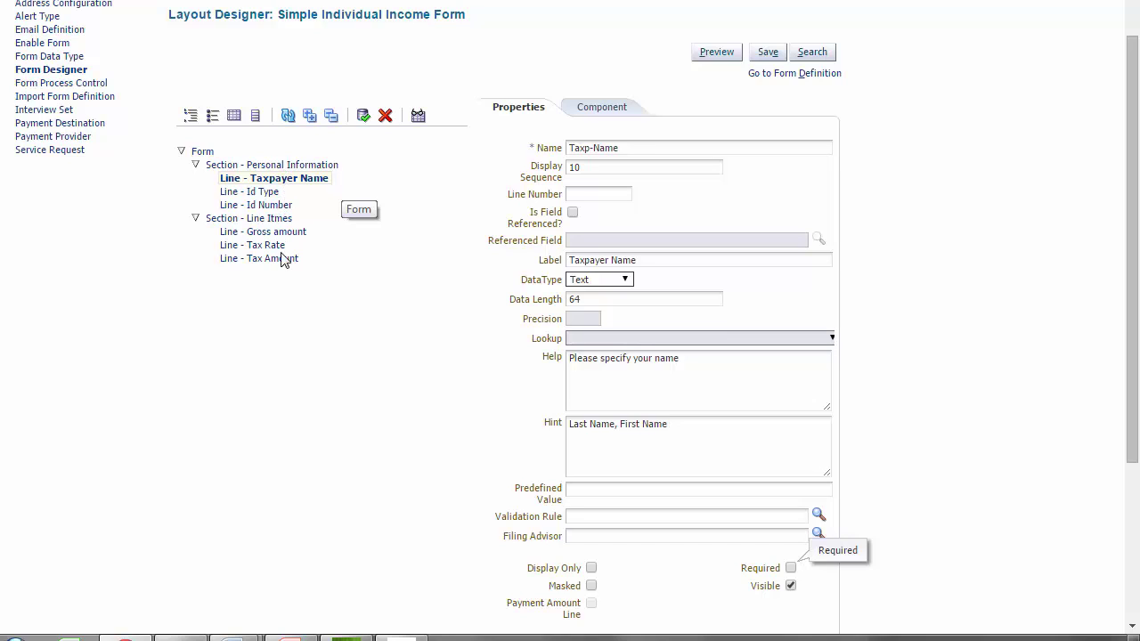
click(767, 54)
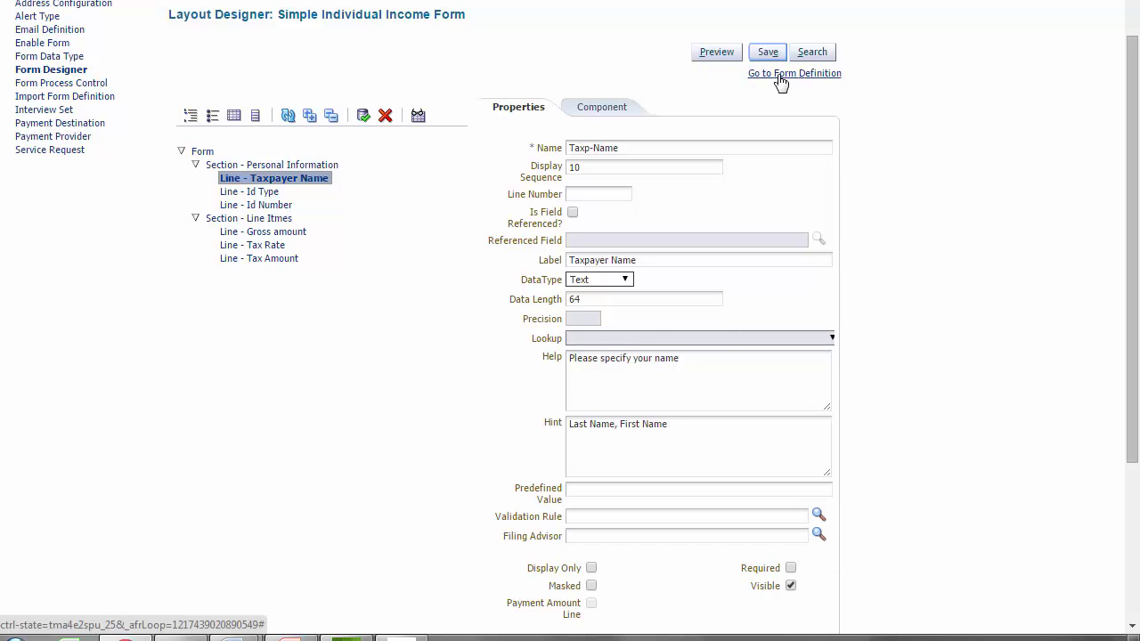
click(780, 78)
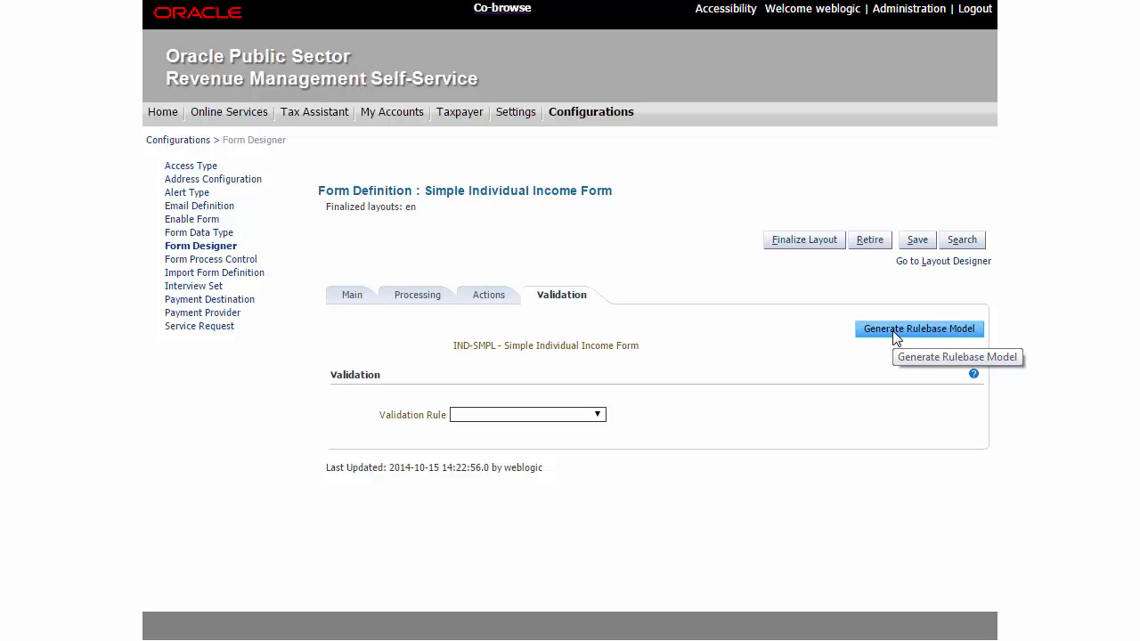
Generate the form's rulebase model and save it to Downloads with the .XSRC extension
click(894, 337)
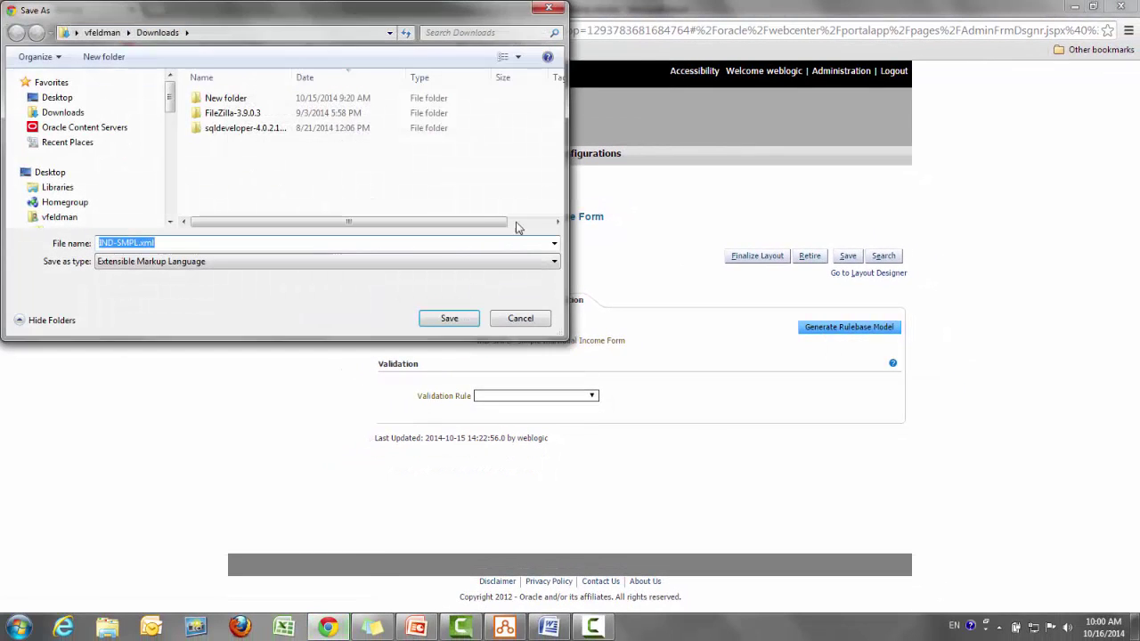
click(182, 244)
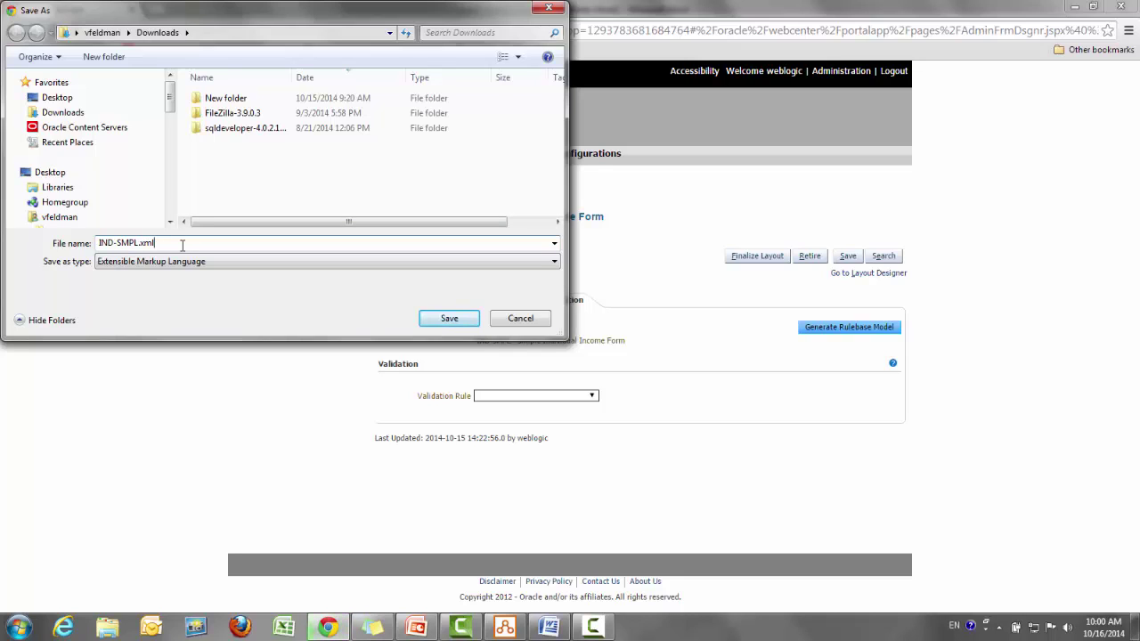
key(BackSpace)
key(BackSpace)
key(BackSpace)
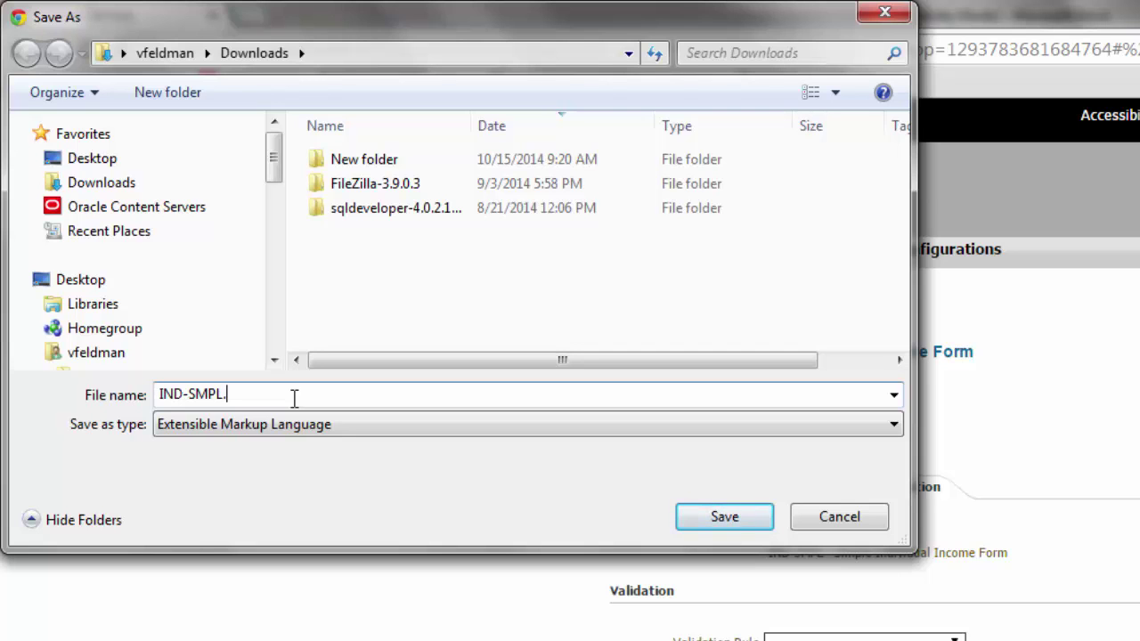
text(XSRC)
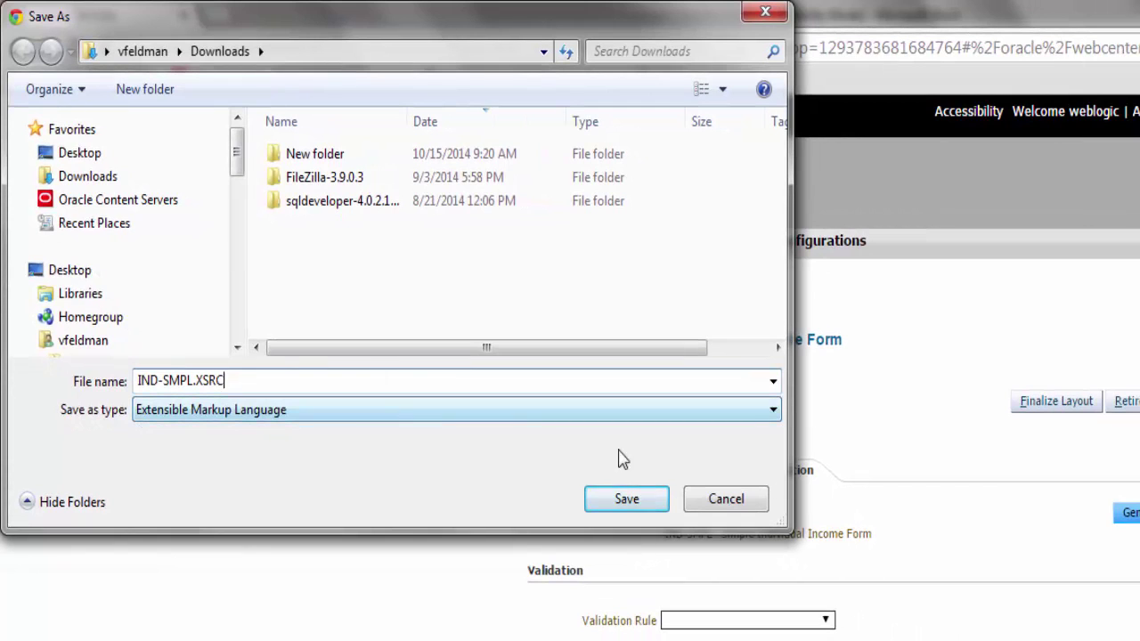
click(627, 499)
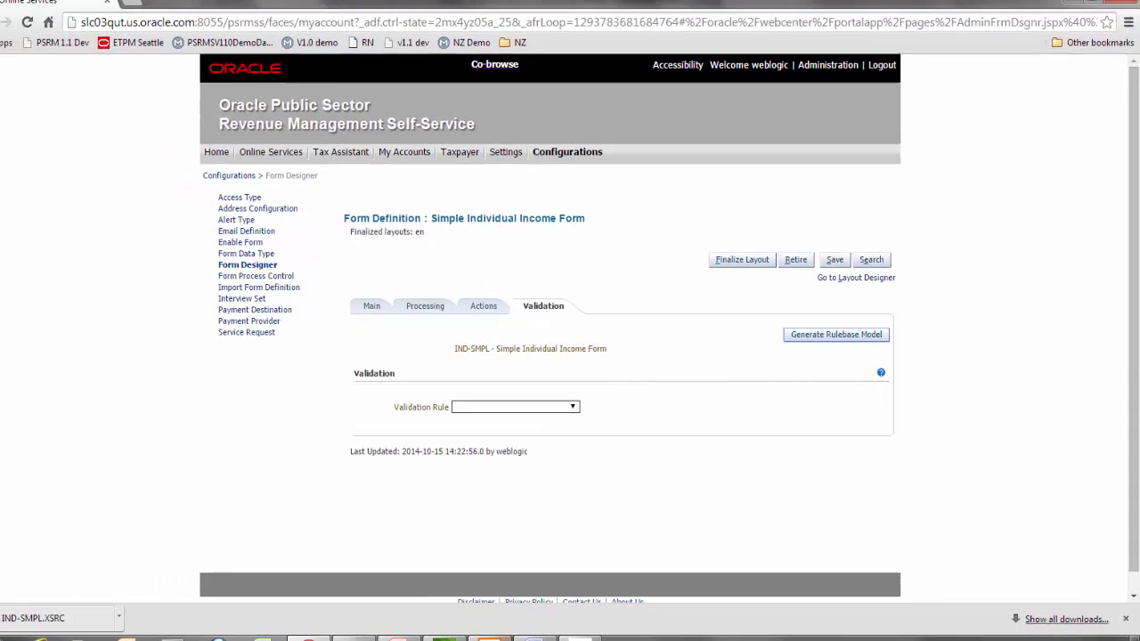
Bring the SIMPL-IND project in Oracle Policy Modeling to the front
mouse_move(489, 638)
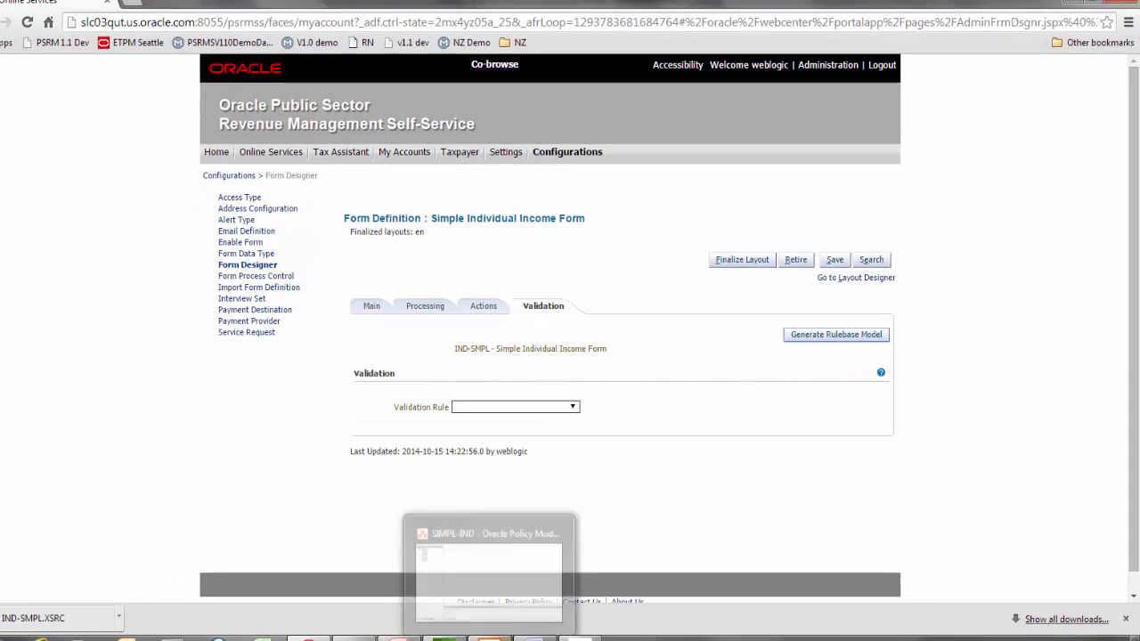
mouse_move(495, 577)
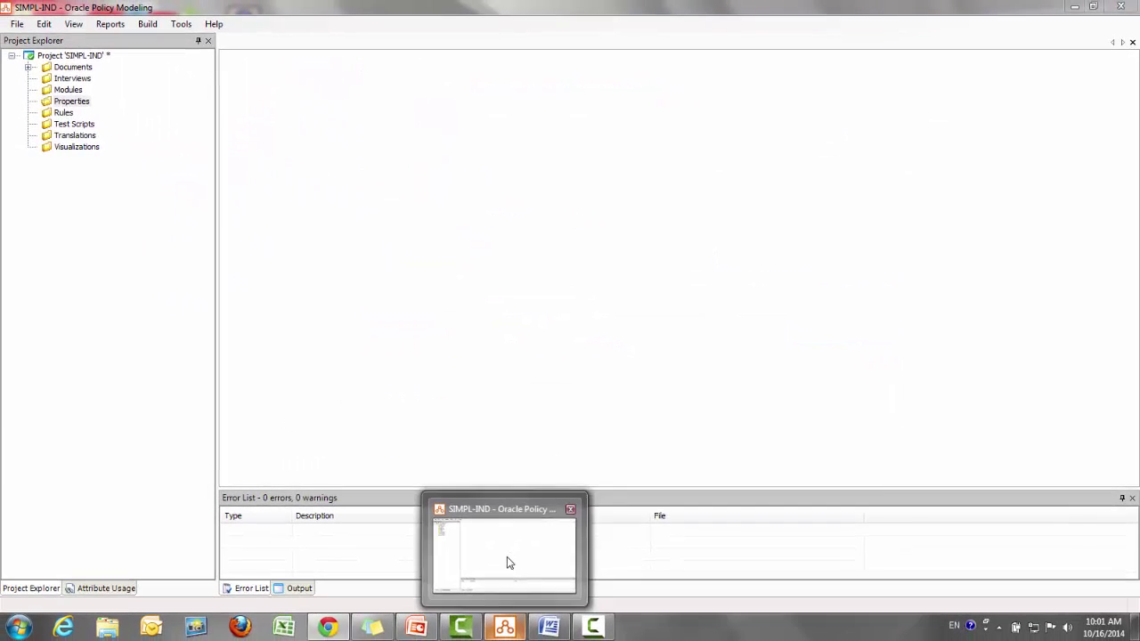
click(506, 556)
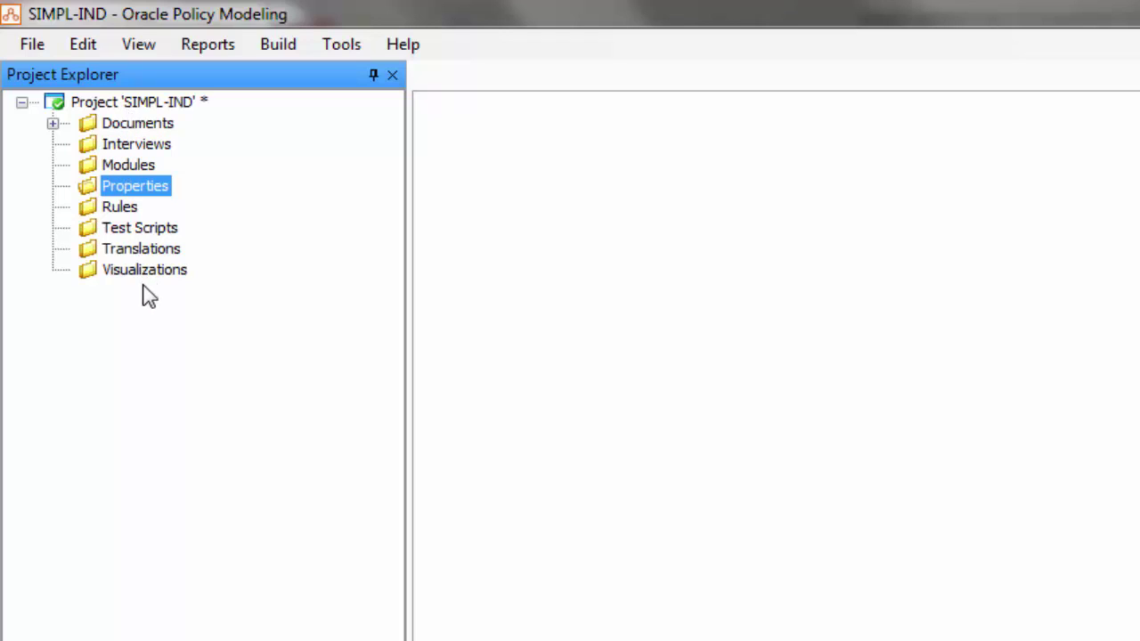
Add IND-SMPL.XSRC from Downloads to the Properties folder, open it and widen its entity tree
right_click(126, 199)
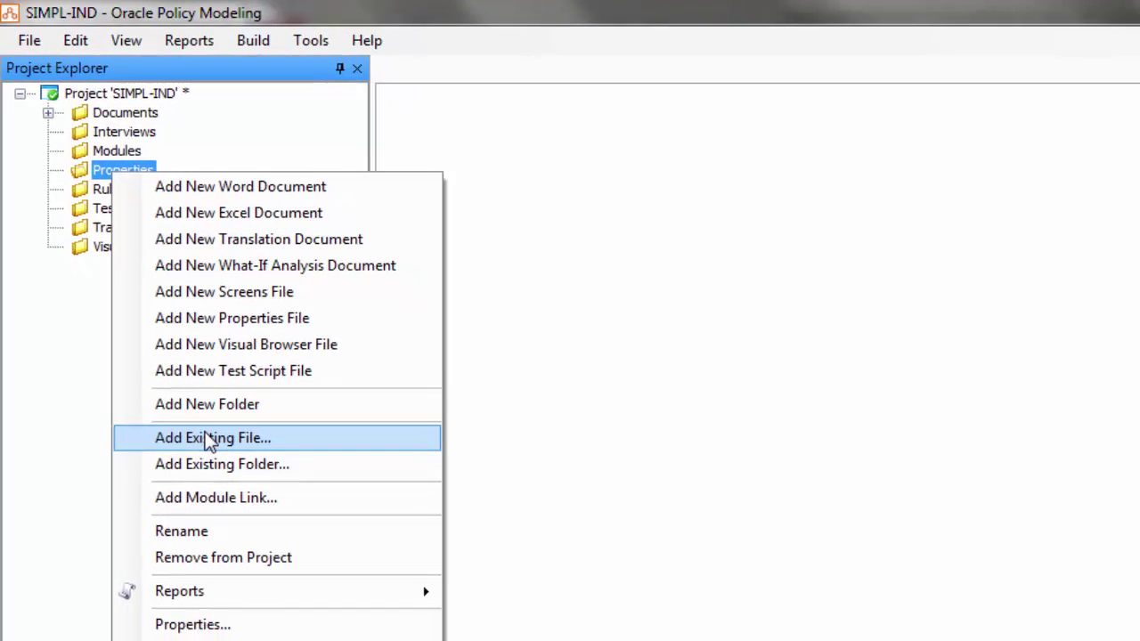
click(170, 361)
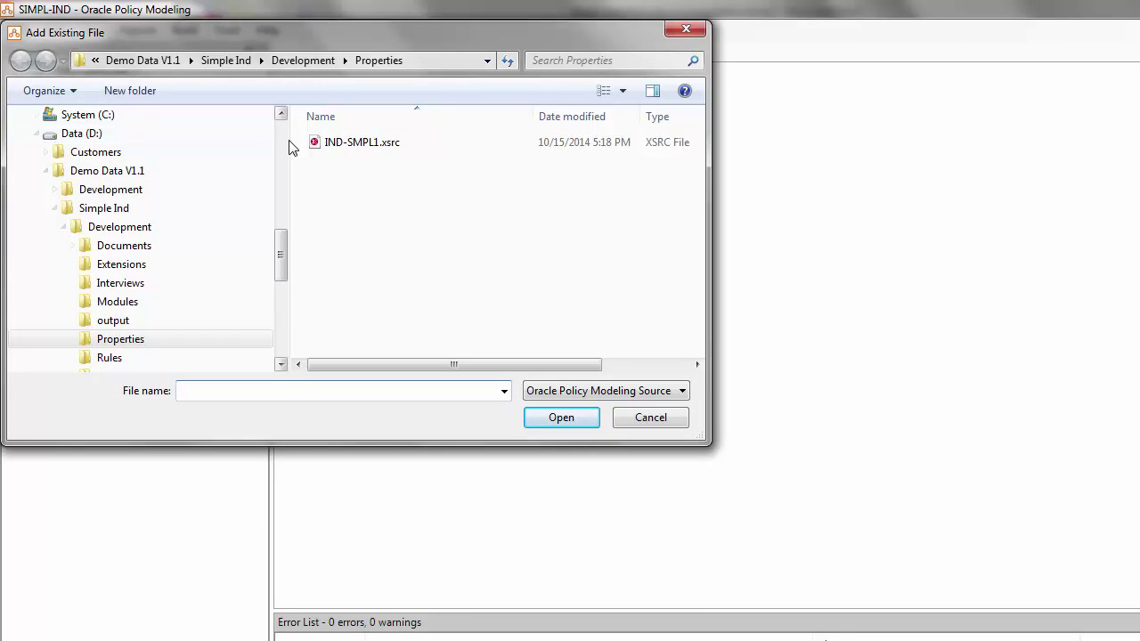
scroll(287, 147, up, 4)
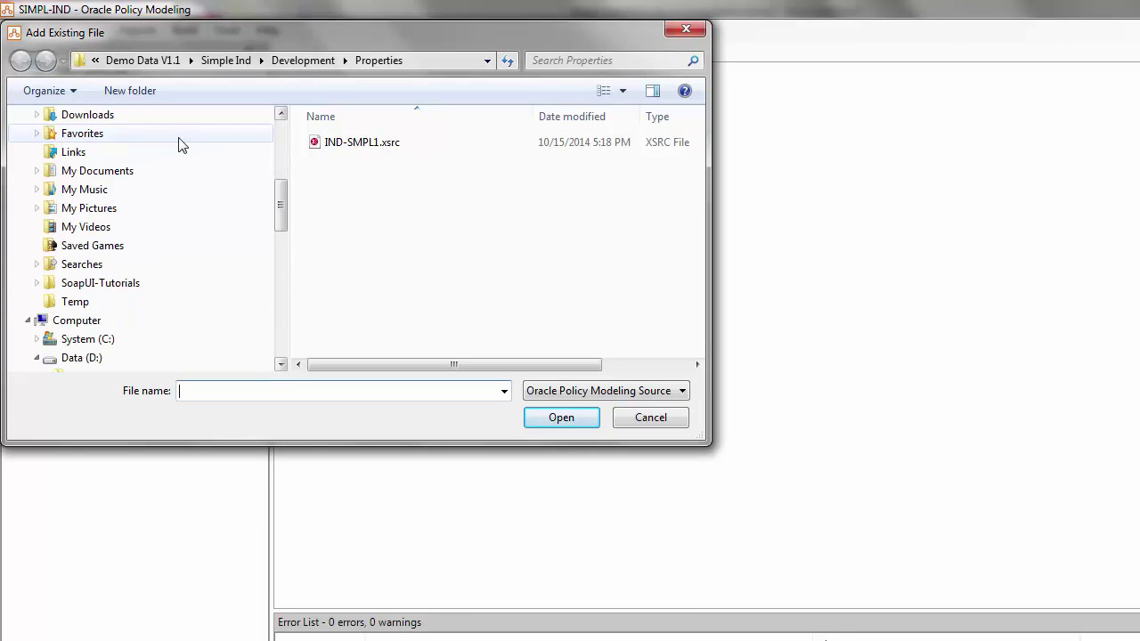
click(105, 116)
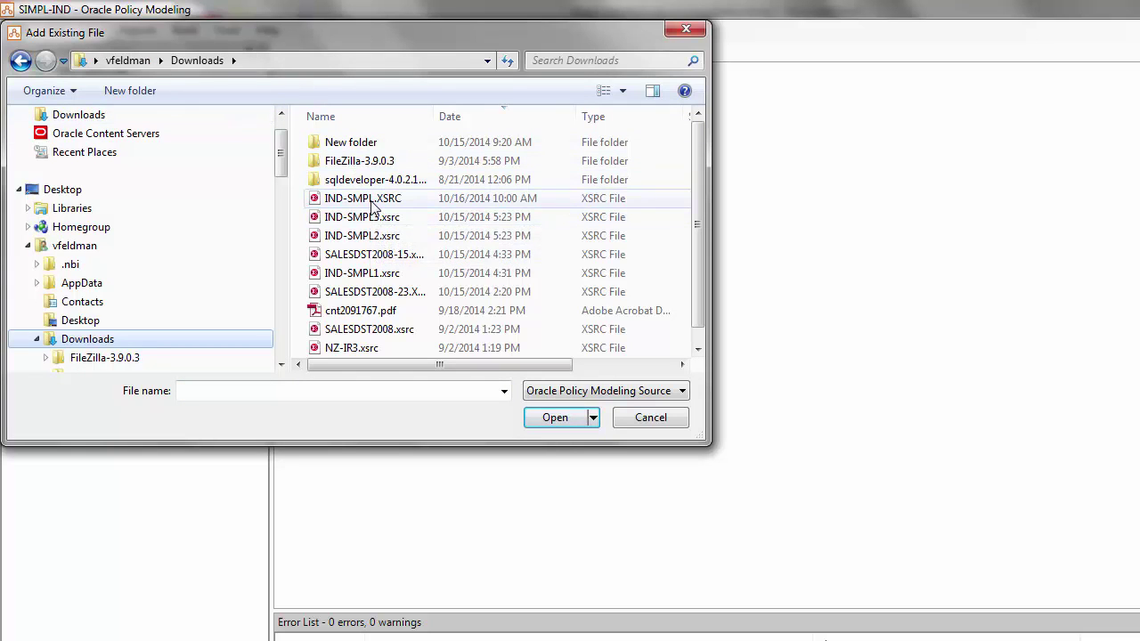
click(371, 203)
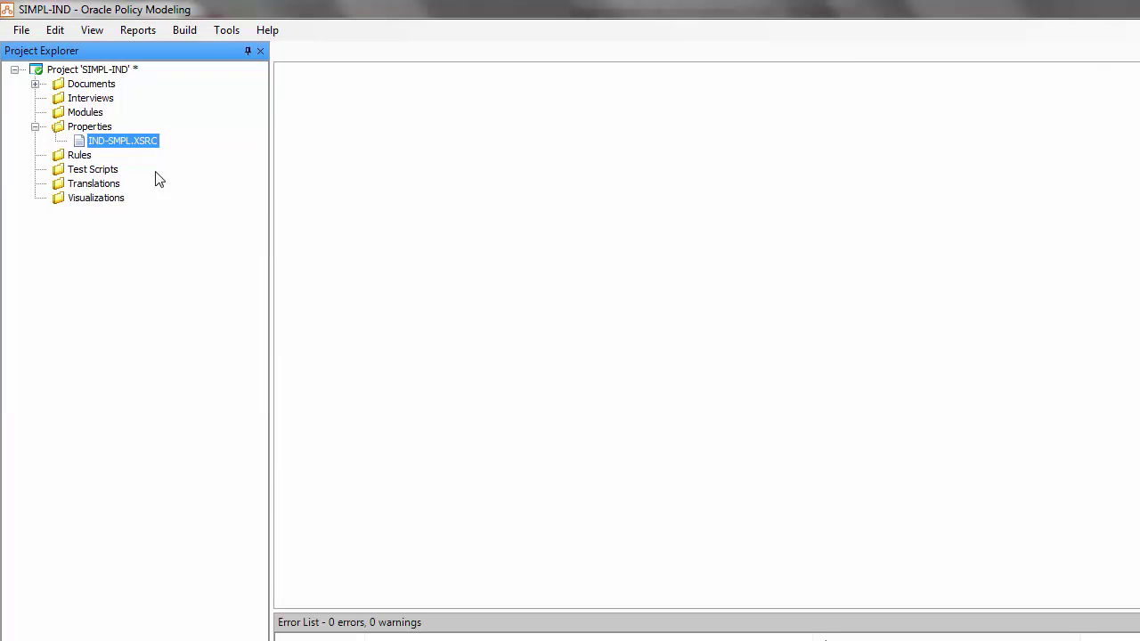
double_click(140, 143)
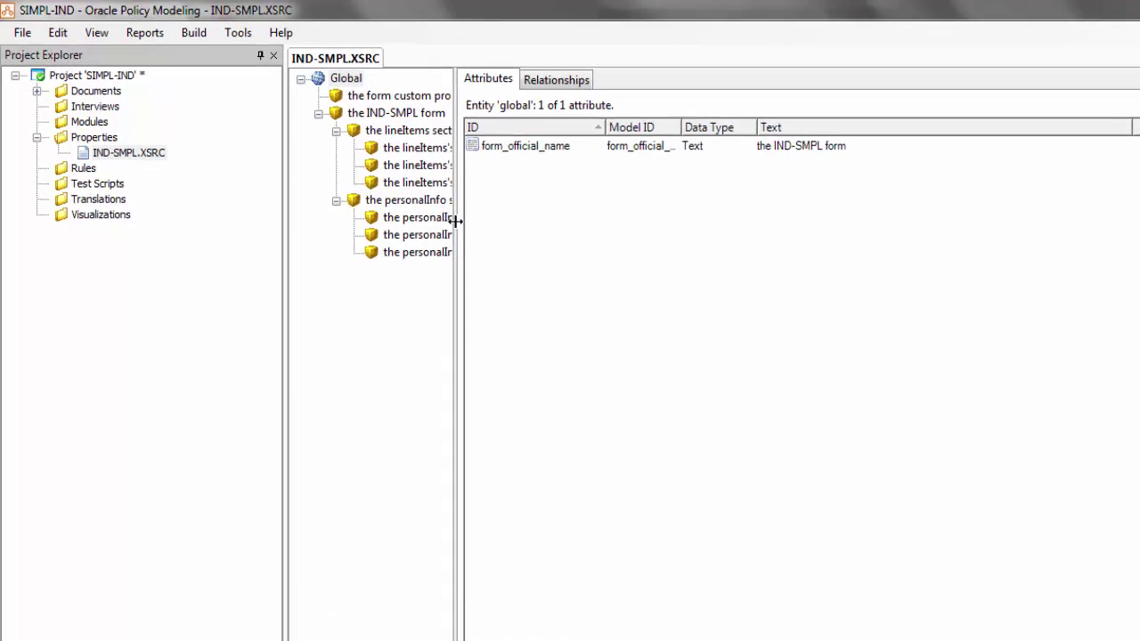
drag(454, 221, 637, 223)
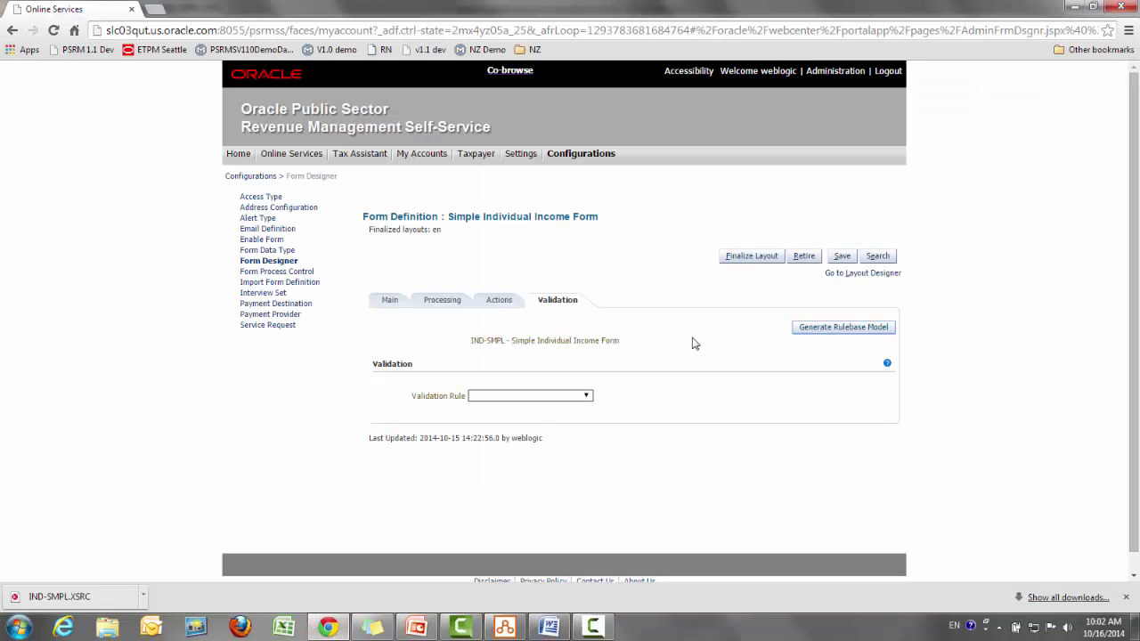
Open the Layout Designer and show the Personal Information section's properties, named personalInfo
click(876, 276)
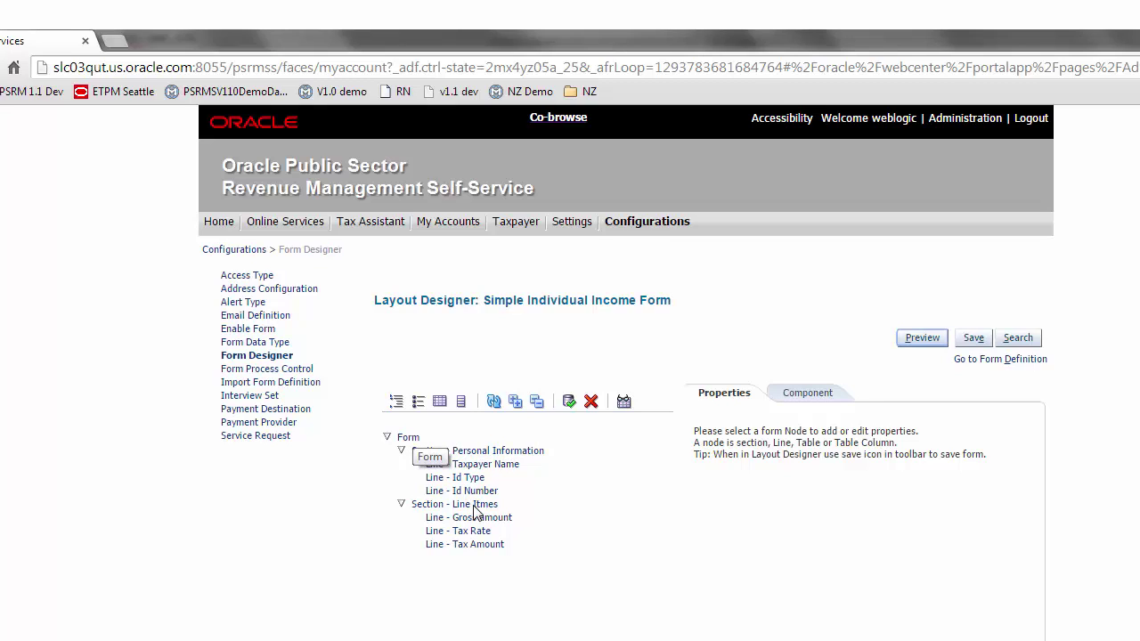
key(alt+Tab)
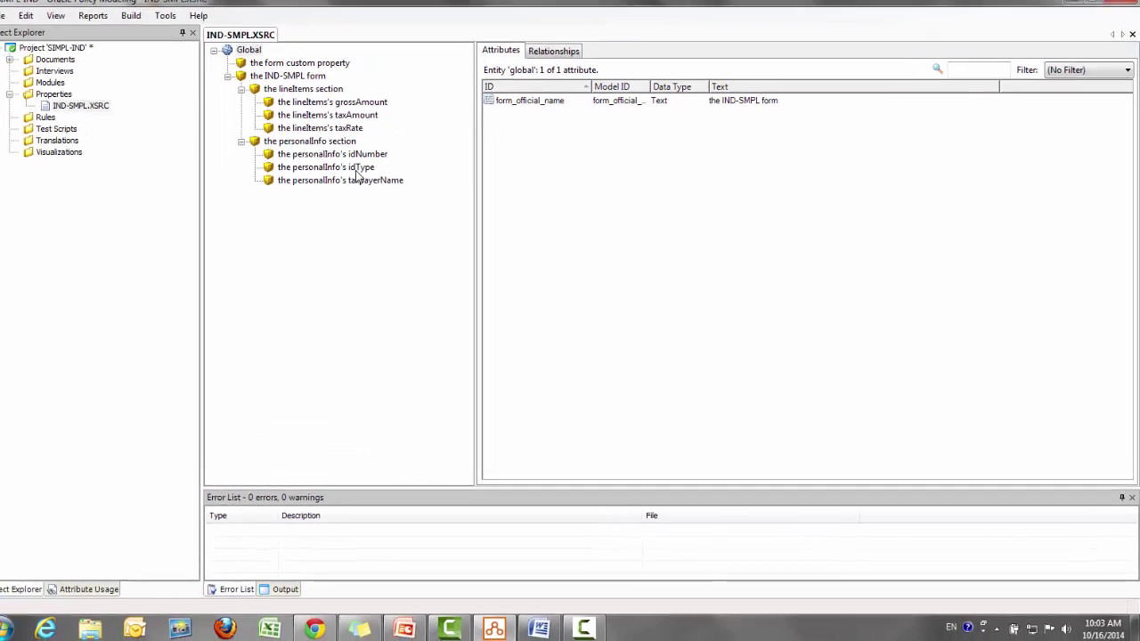
key(alt+Tab)
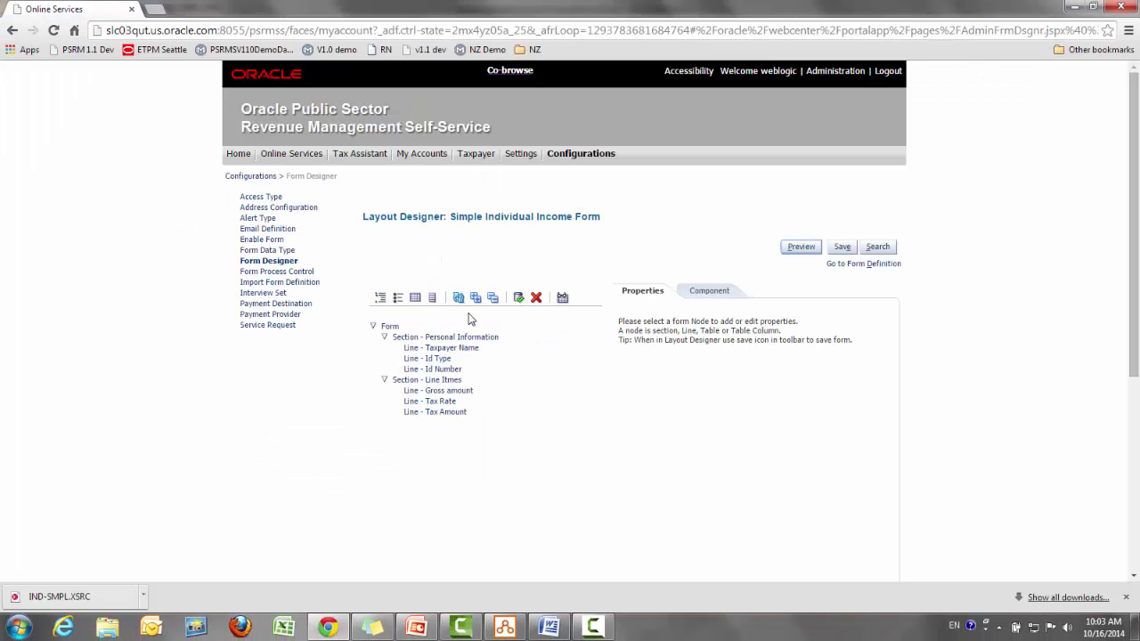
click(461, 338)
scroll(462, 338, down, 2)
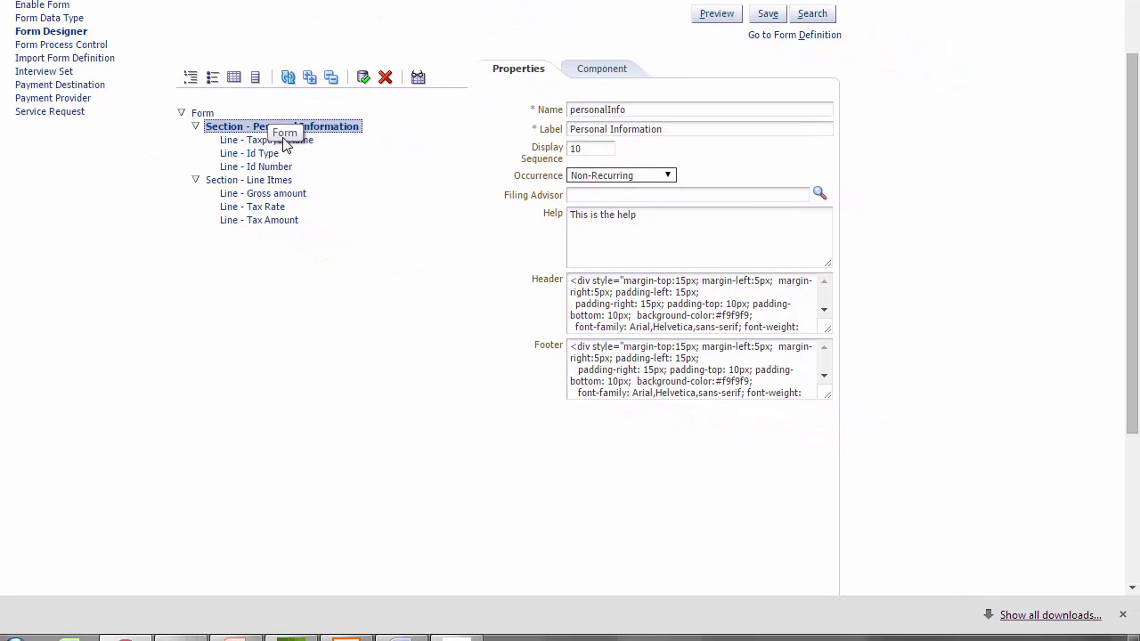
Show the Line - Taxpayer Name properties in the Layout Designer tree
click(426, 192)
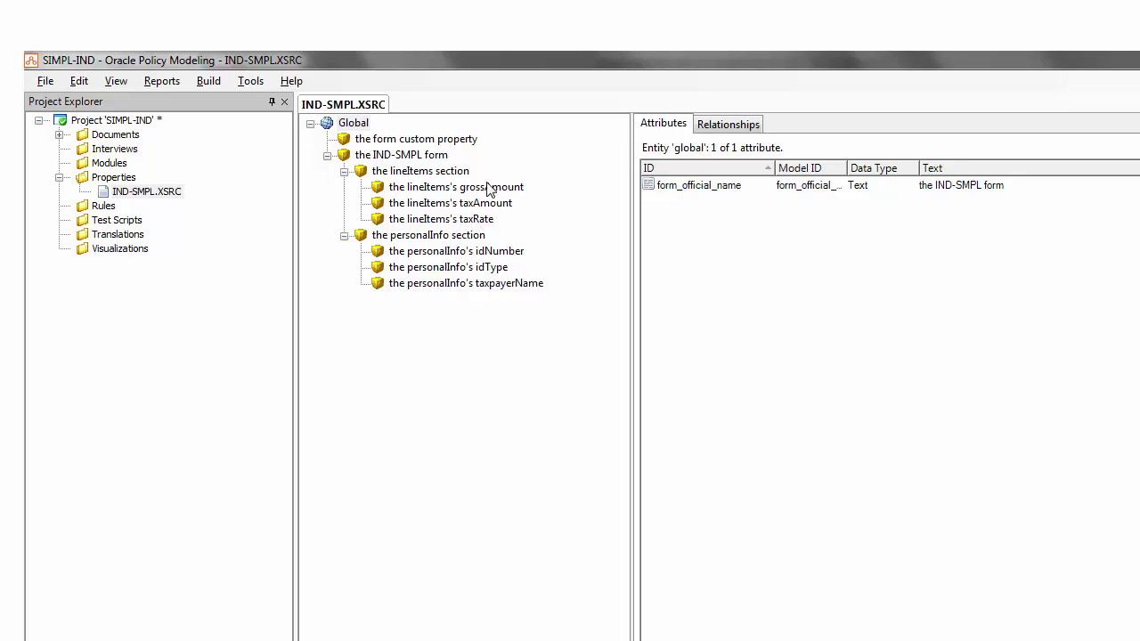
Open lineItems's grossAmount in Edit Entity to see its public name field_lineItems_grossAmount
click(489, 192)
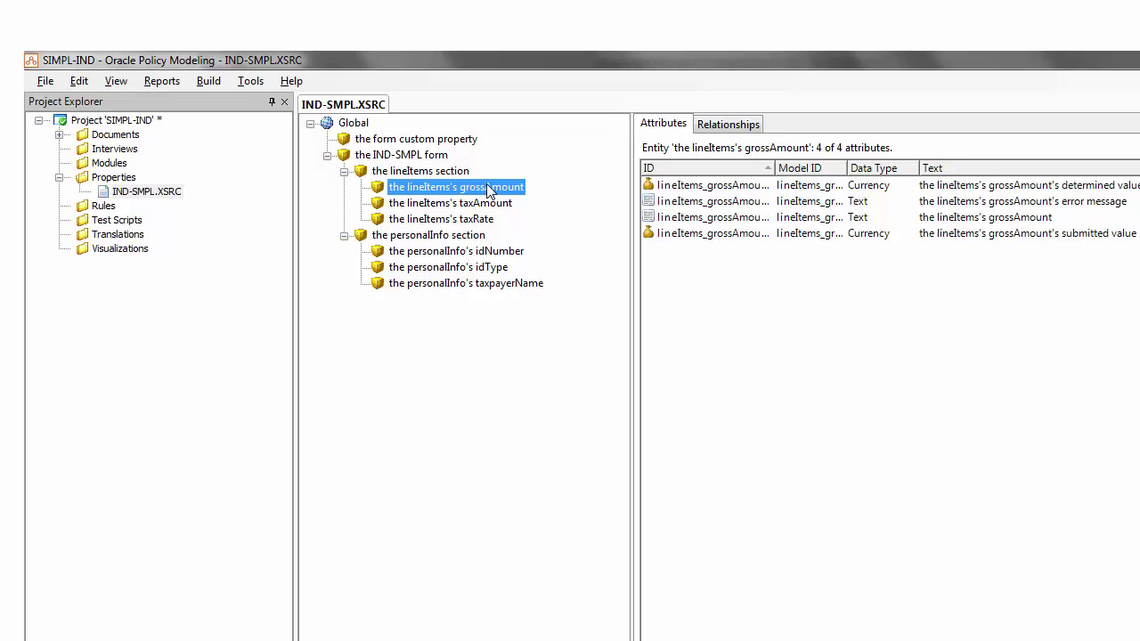
double_click(488, 189)
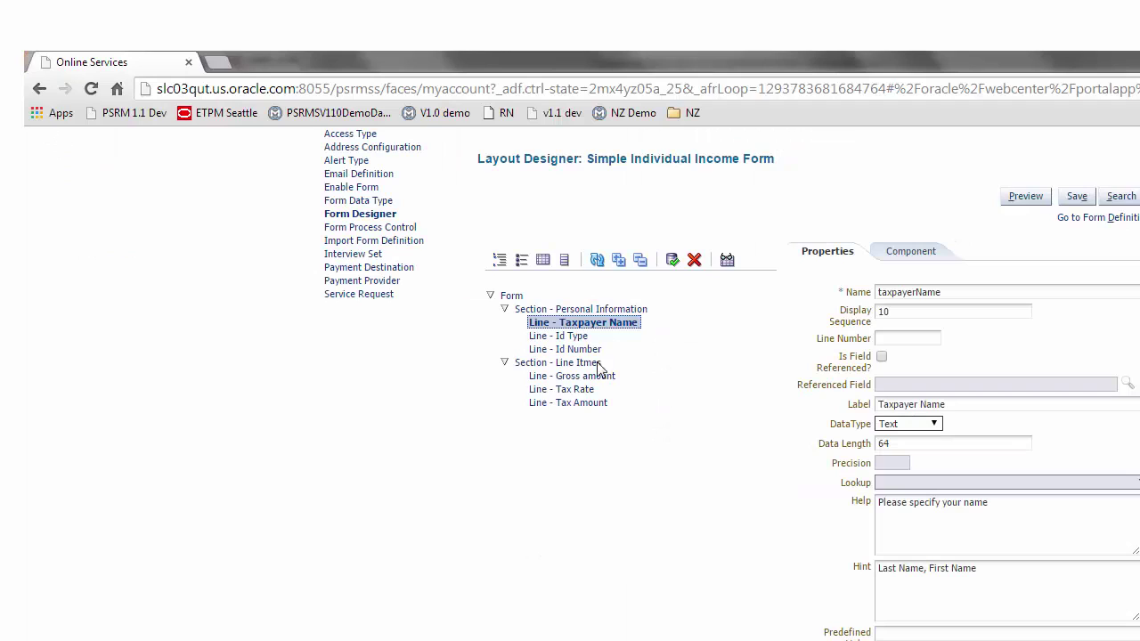
Confirm the Gross amount line is grossAmount with Currency type, then switch to Oracle Policy Modeling
click(601, 378)
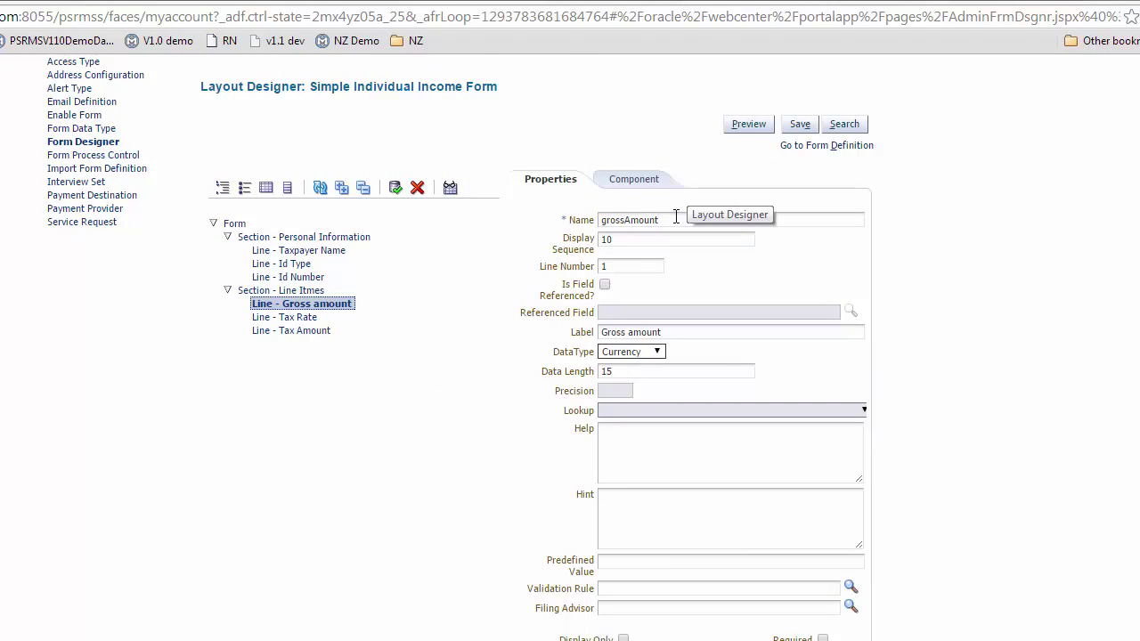
key(alt+Tab)
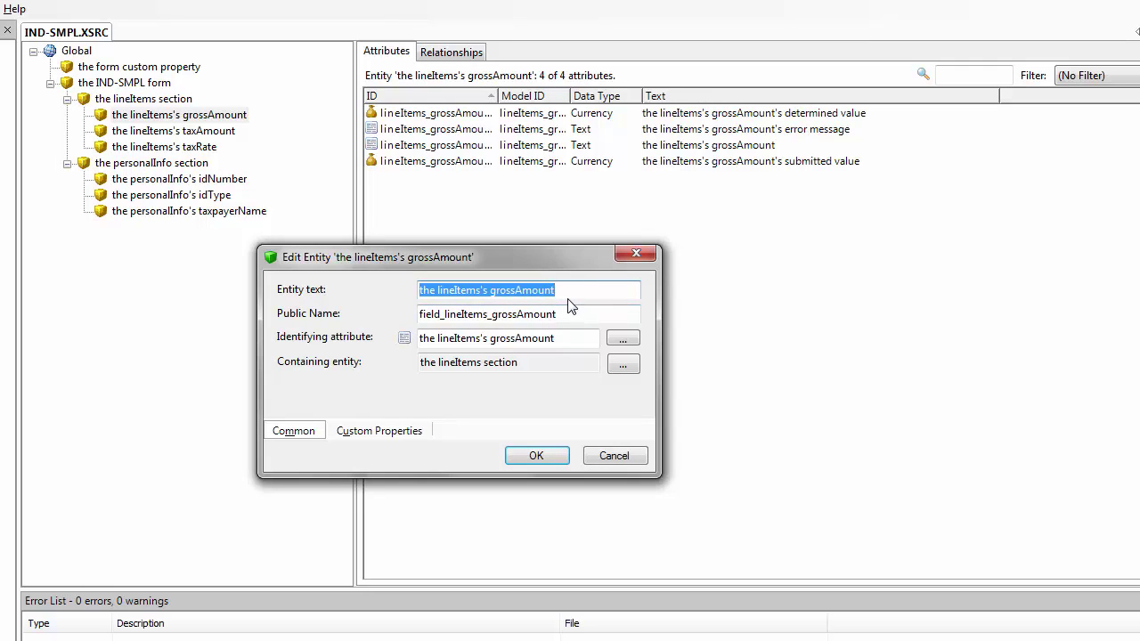
Rename the grossAmount entity to 'the gross amount' and update its attribute texts
text(the )
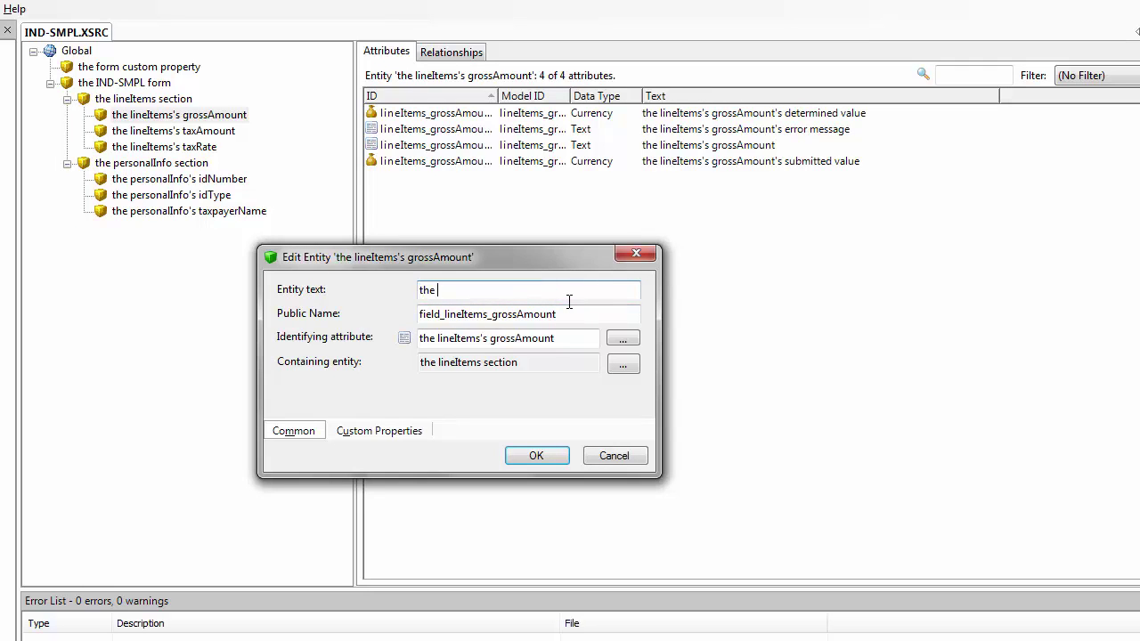
text(gross amount)
click(558, 455)
click(454, 432)
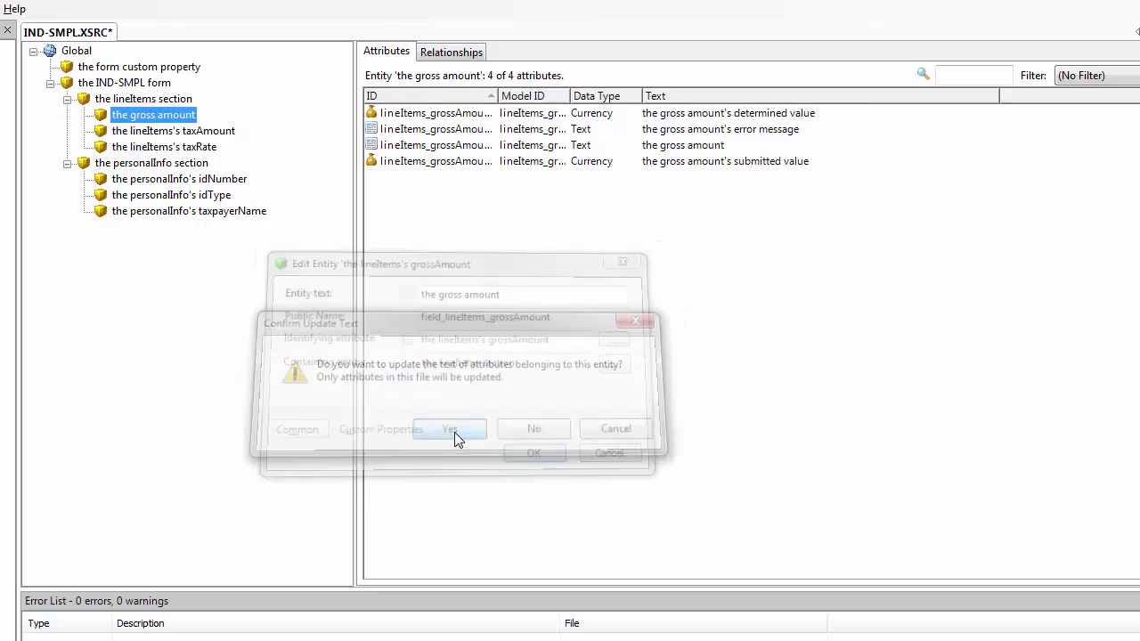
Rename the taxAmount entity to 'the tax amount' and update its attribute texts
click(232, 134)
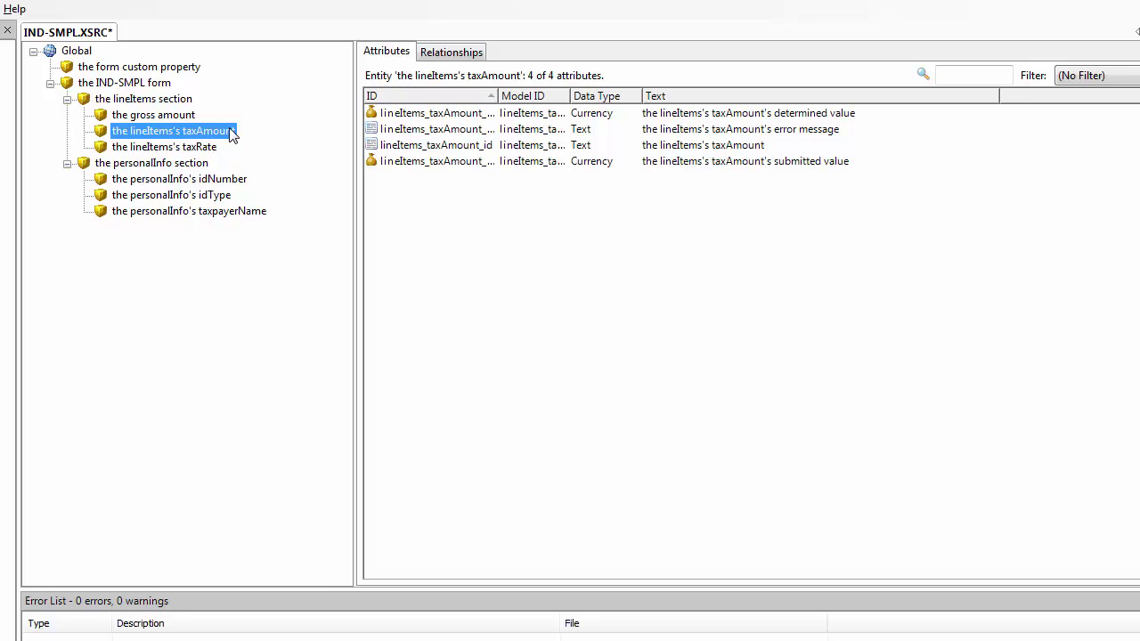
click(232, 133)
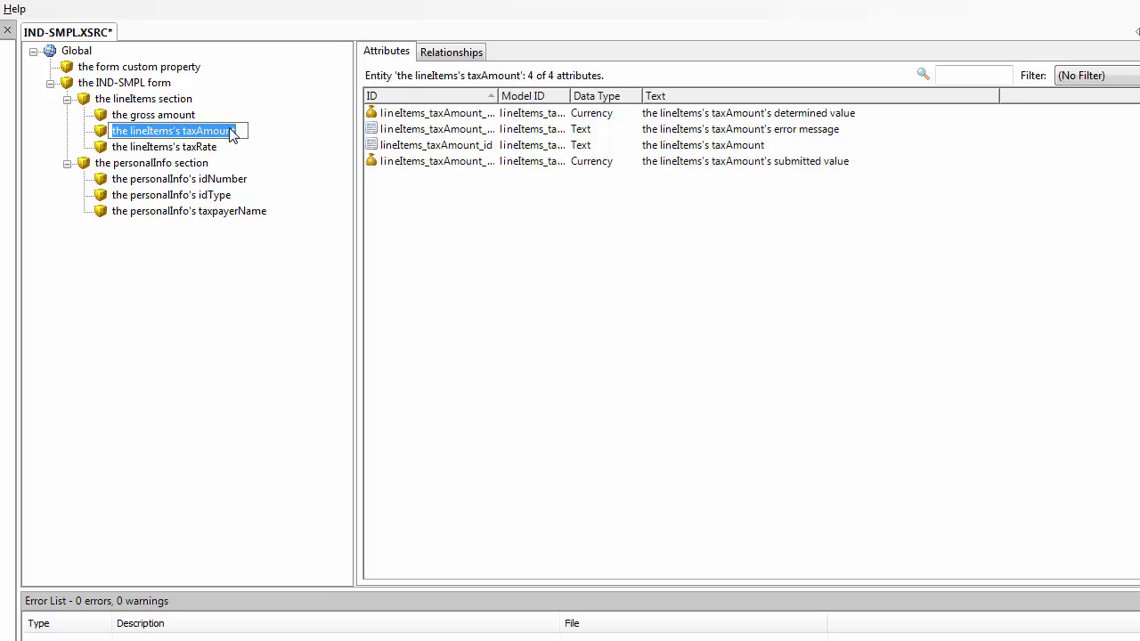
text(the tax amount)
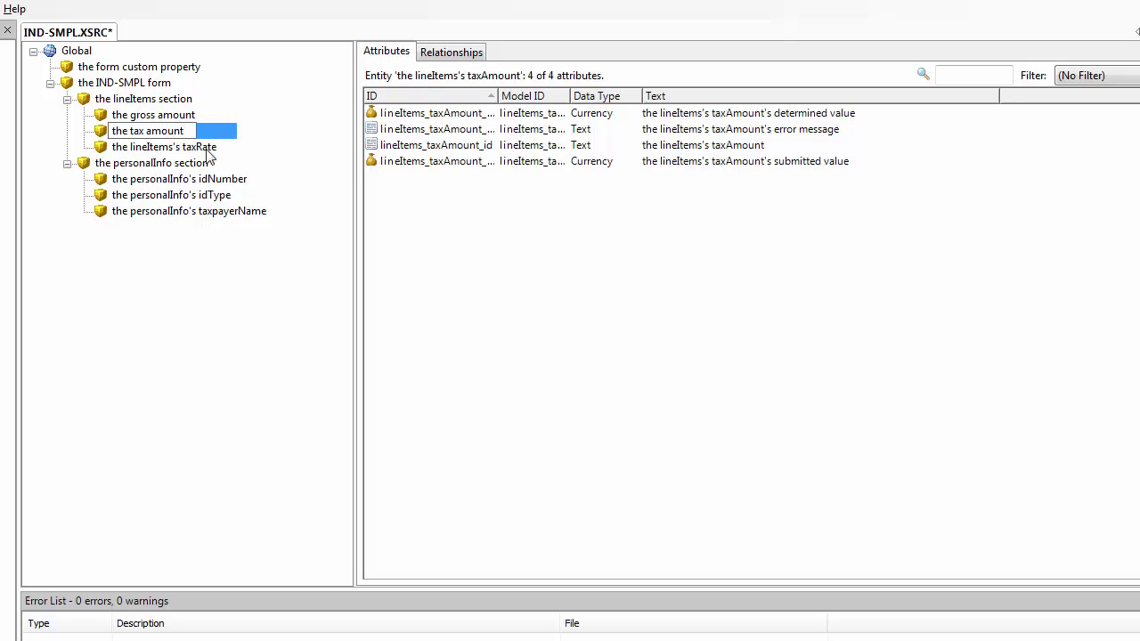
key(Return)
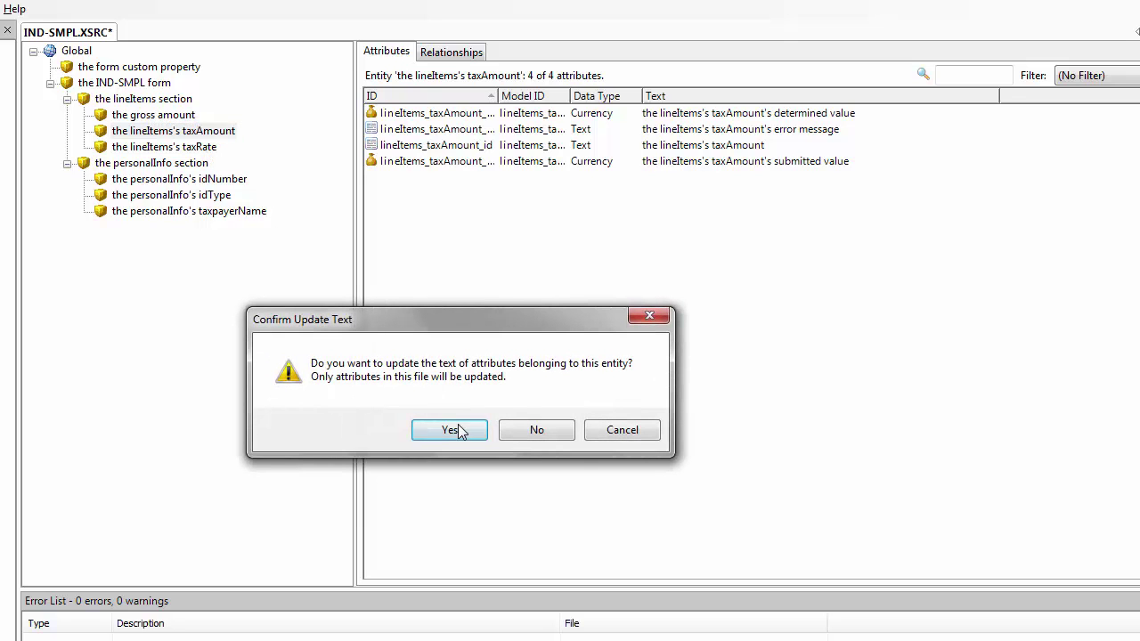
click(453, 428)
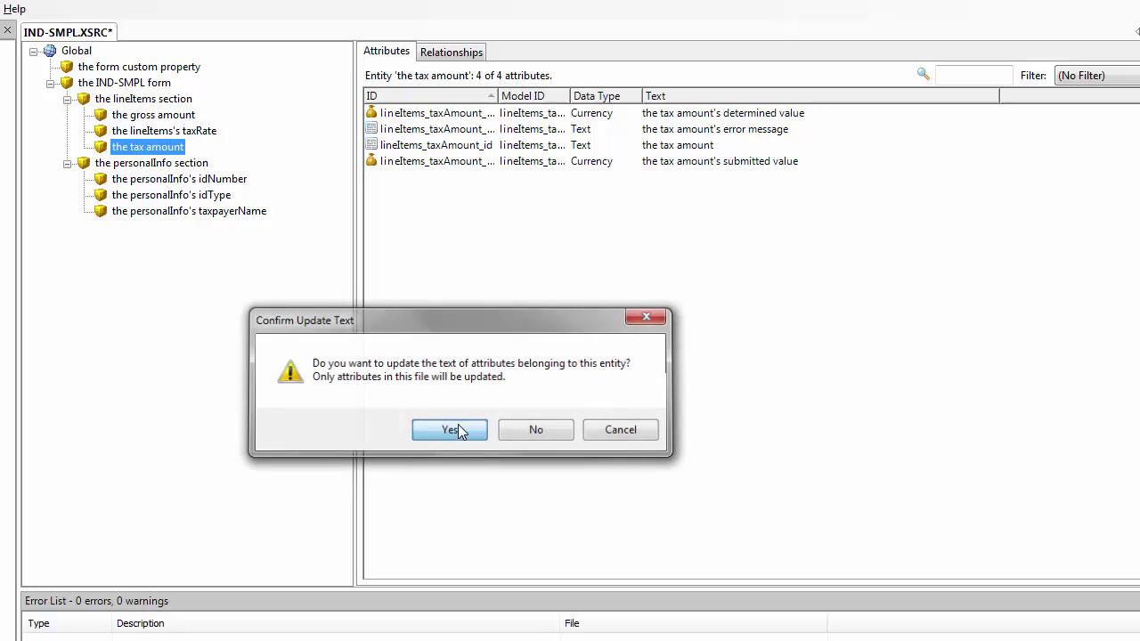
Rename the taxRate entity to 'the tax rate' and update its attribute texts
click(178, 150)
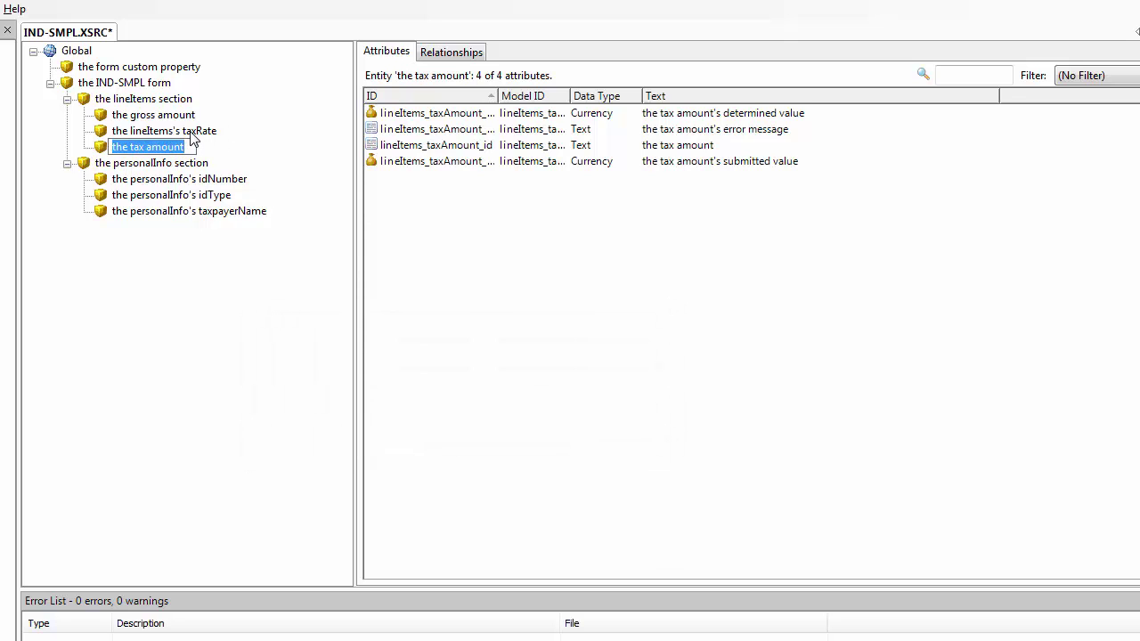
double_click(190, 132)
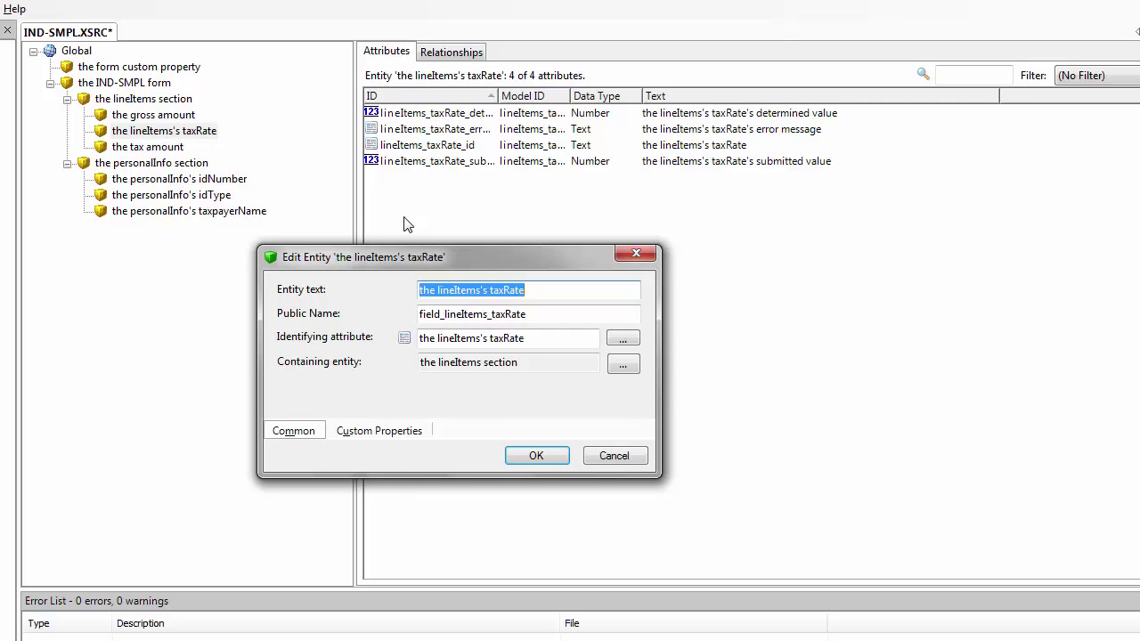
text(the t)
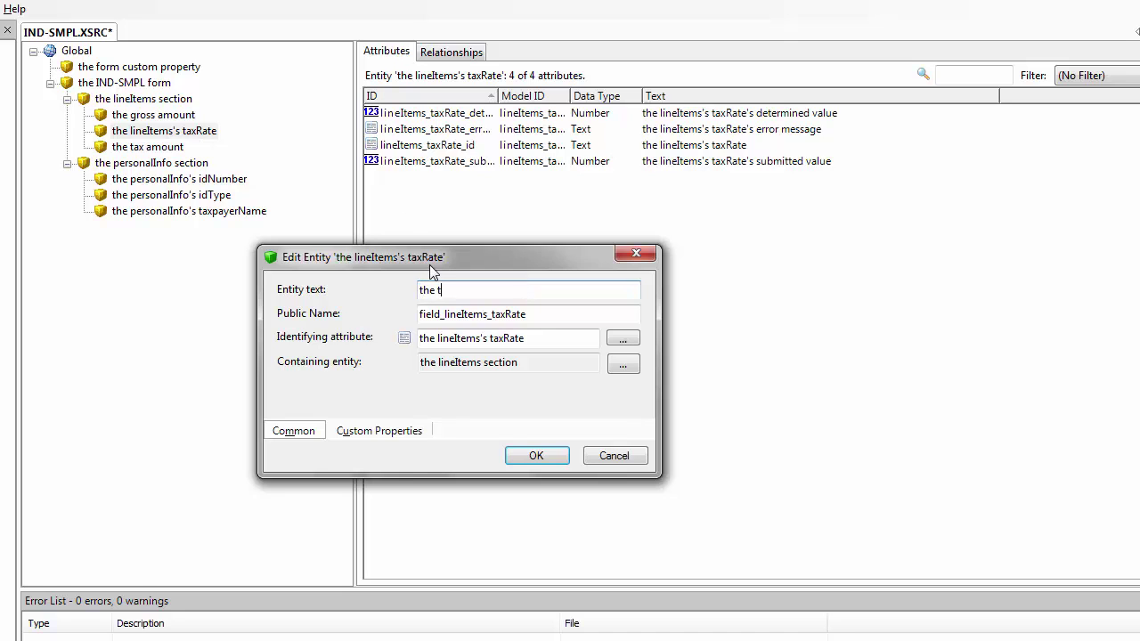
text(ax rate)
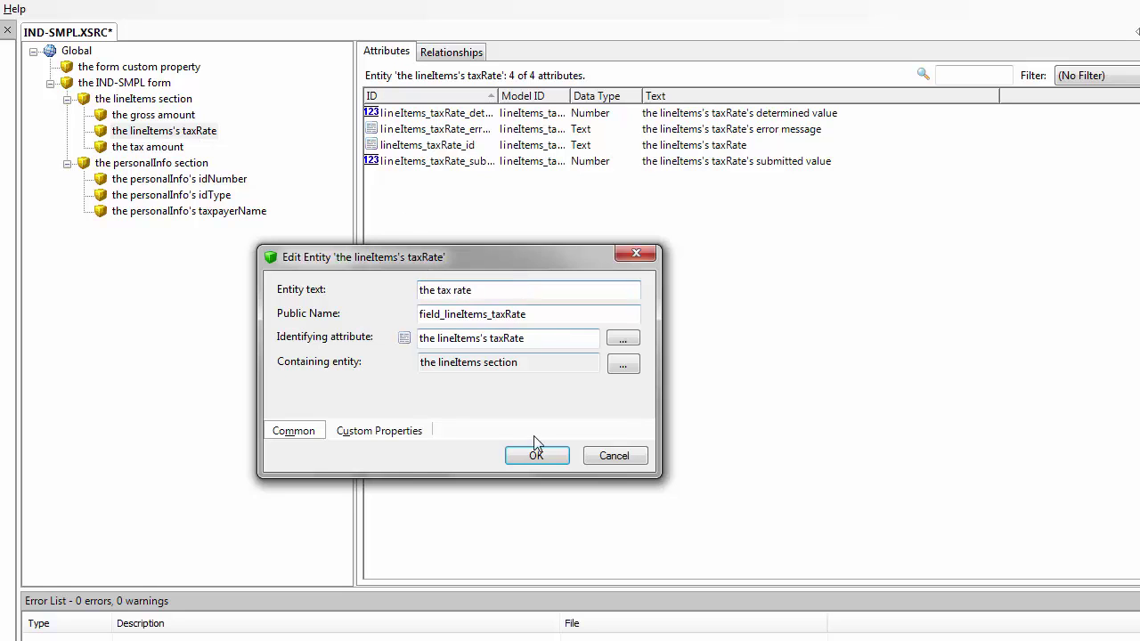
click(536, 456)
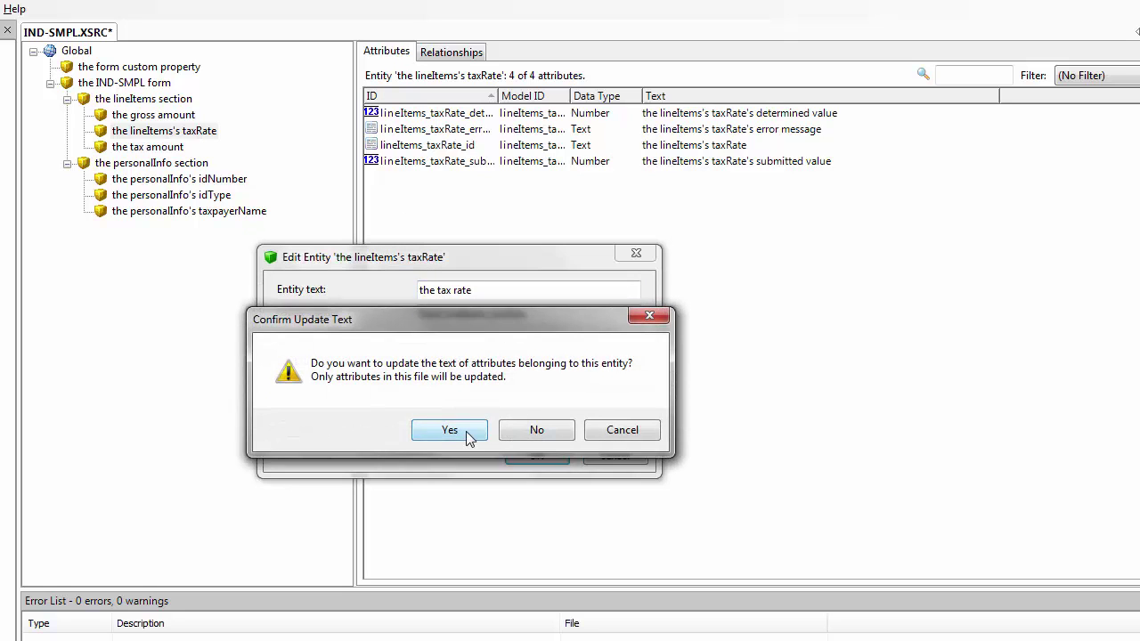
click(463, 433)
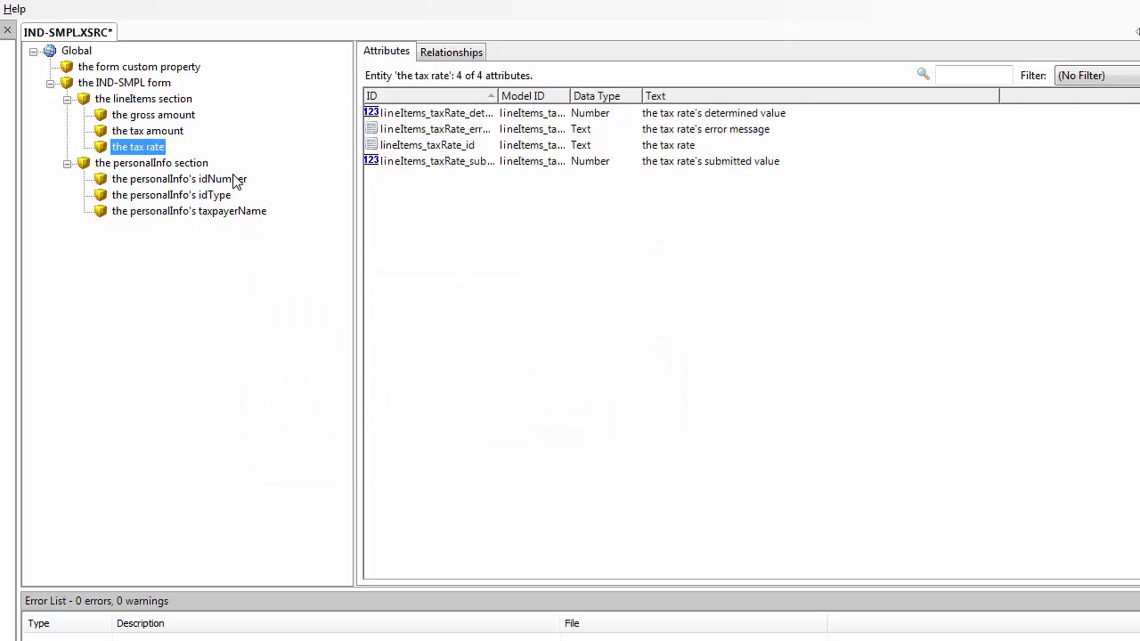
Rename the idNumber entity to 'the id number' and update its attribute texts
double_click(237, 179)
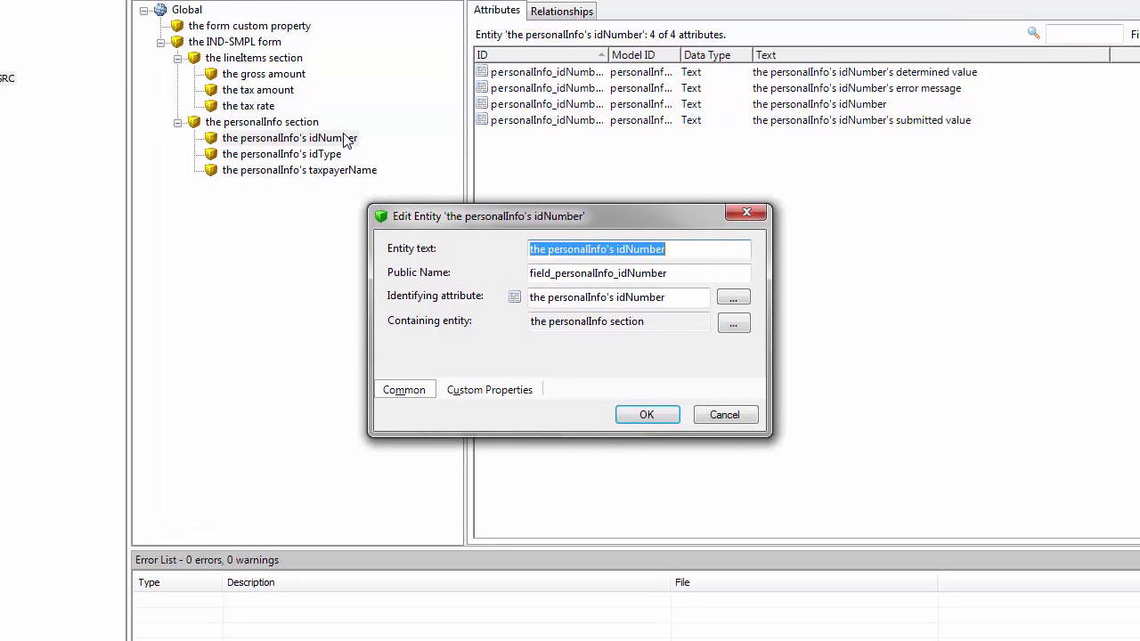
text(id)
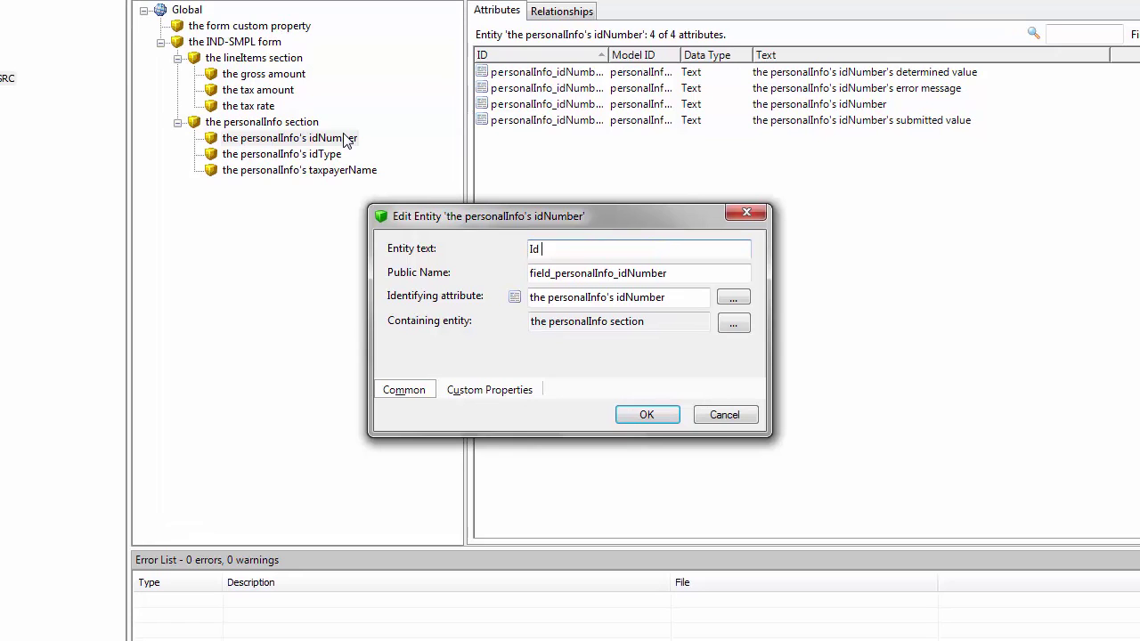
key(BackSpace)
key(BackSpace)
text(the id number)
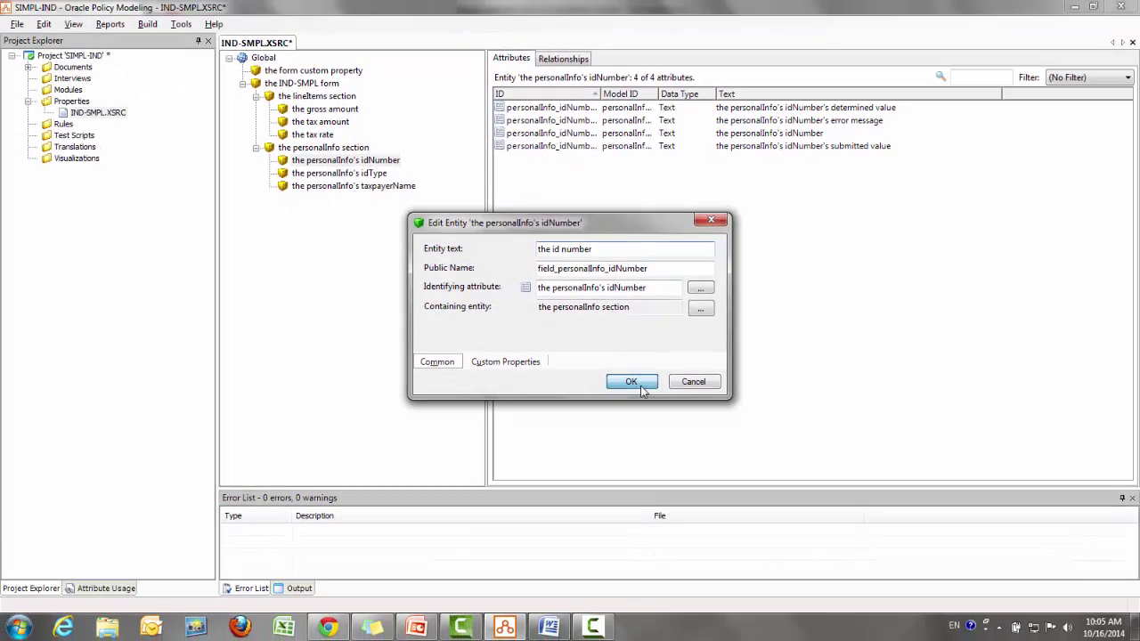
click(645, 396)
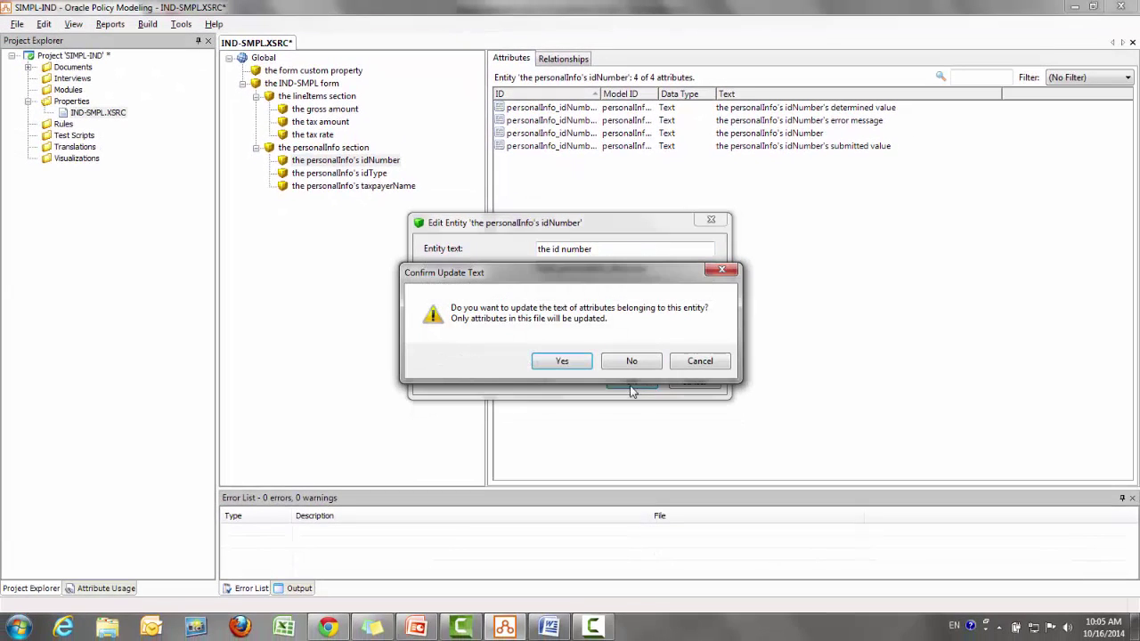
click(576, 361)
Rename the idType entity to 'the id type' and update its attribute texts
click(377, 172)
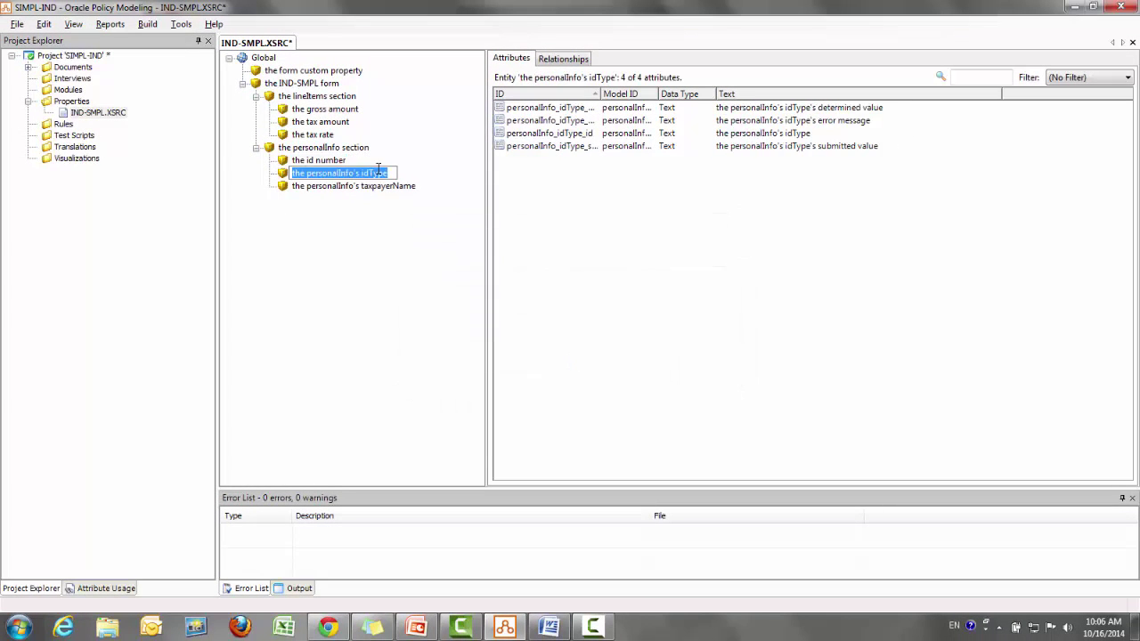
key(F2)
text(the id type)
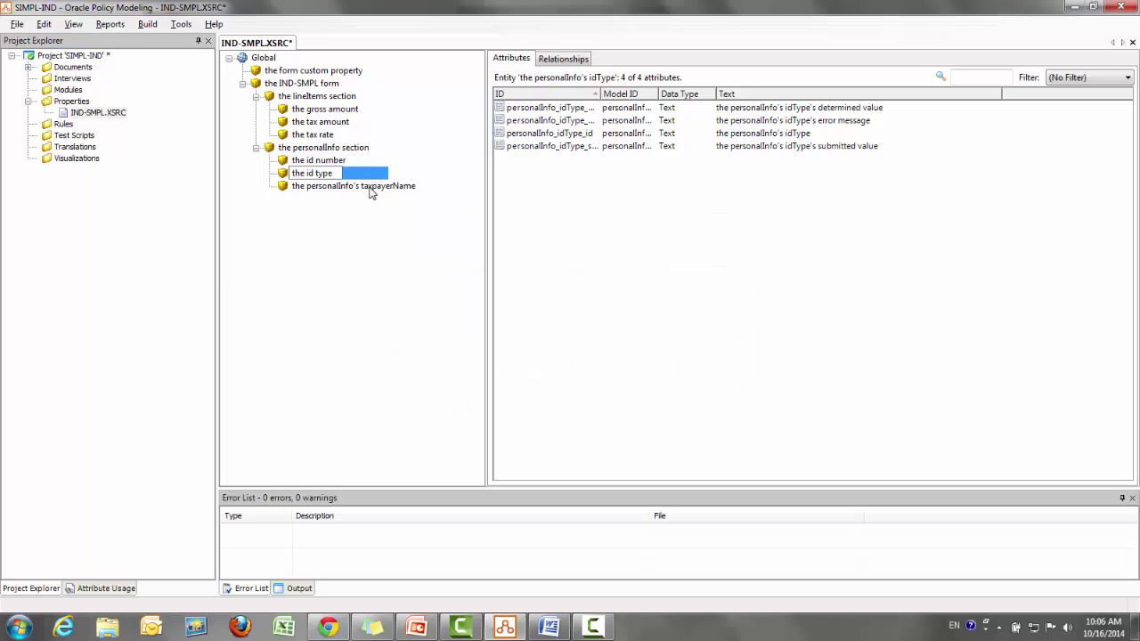
key(Return)
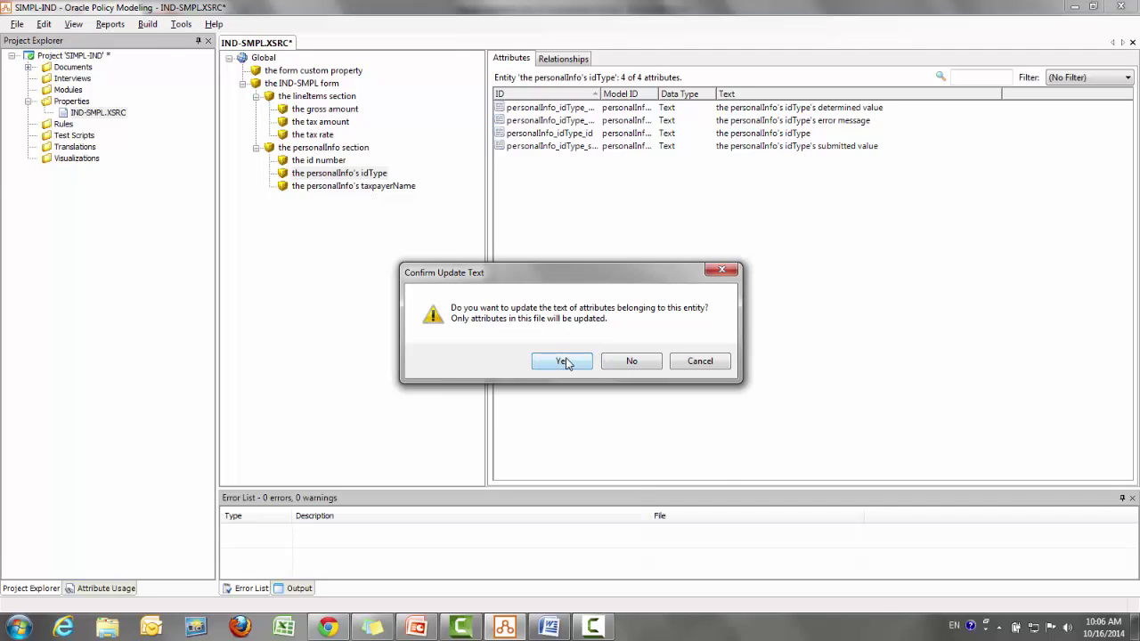
click(562, 361)
Rename the taxpayerName entity to 'the taxpayer name' and update its attribute texts
click(399, 189)
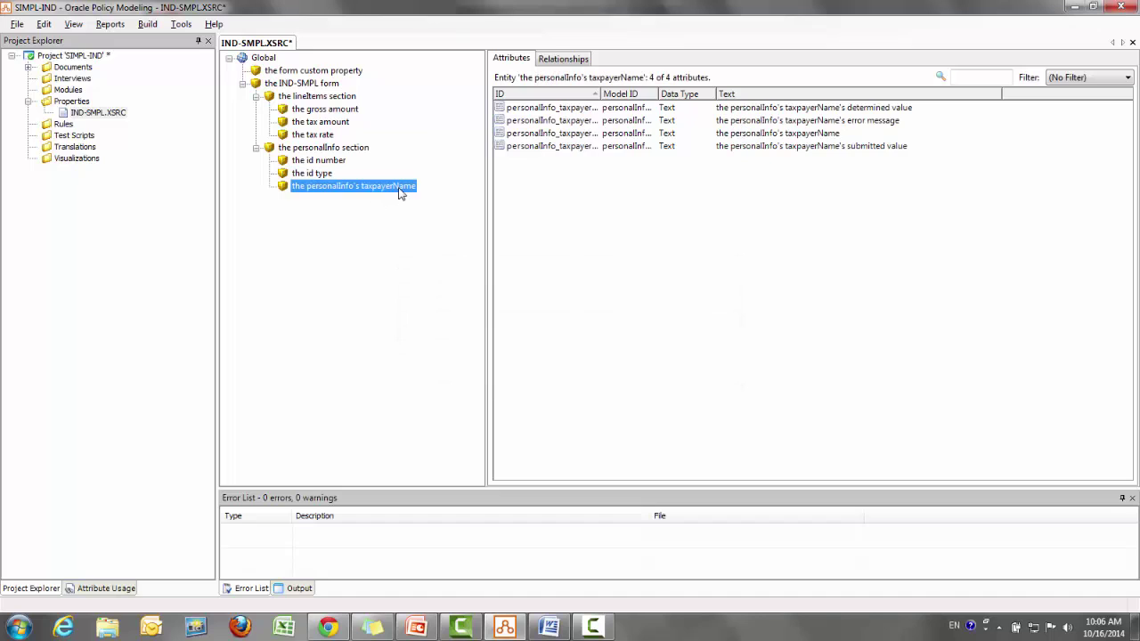
click(399, 189)
text(the taxapyer name)
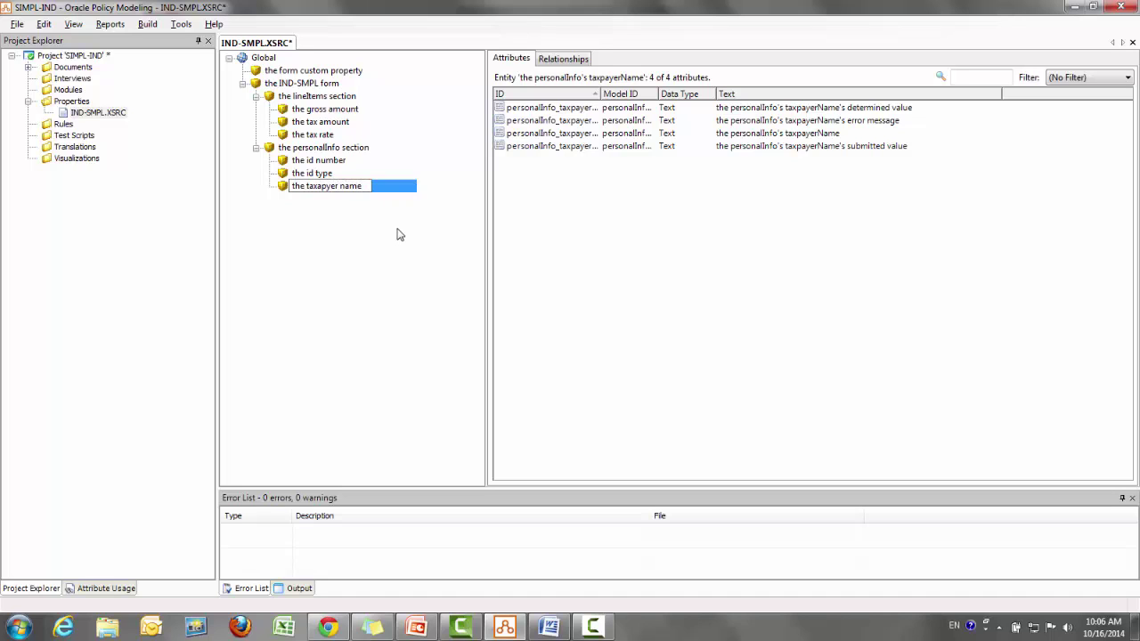
key(Return)
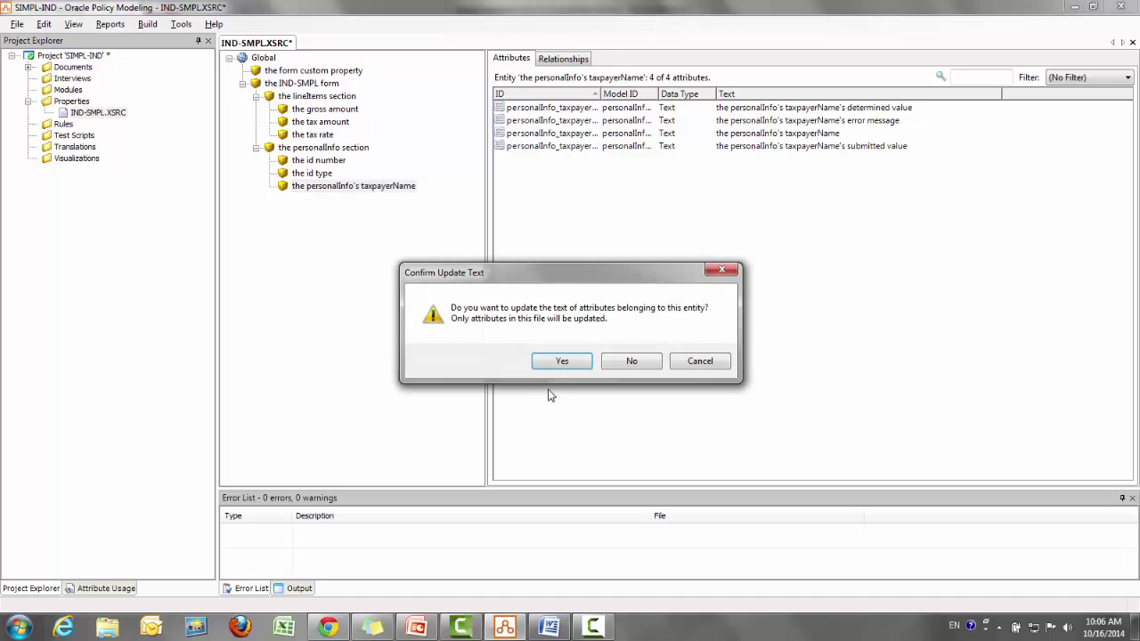
click(561, 360)
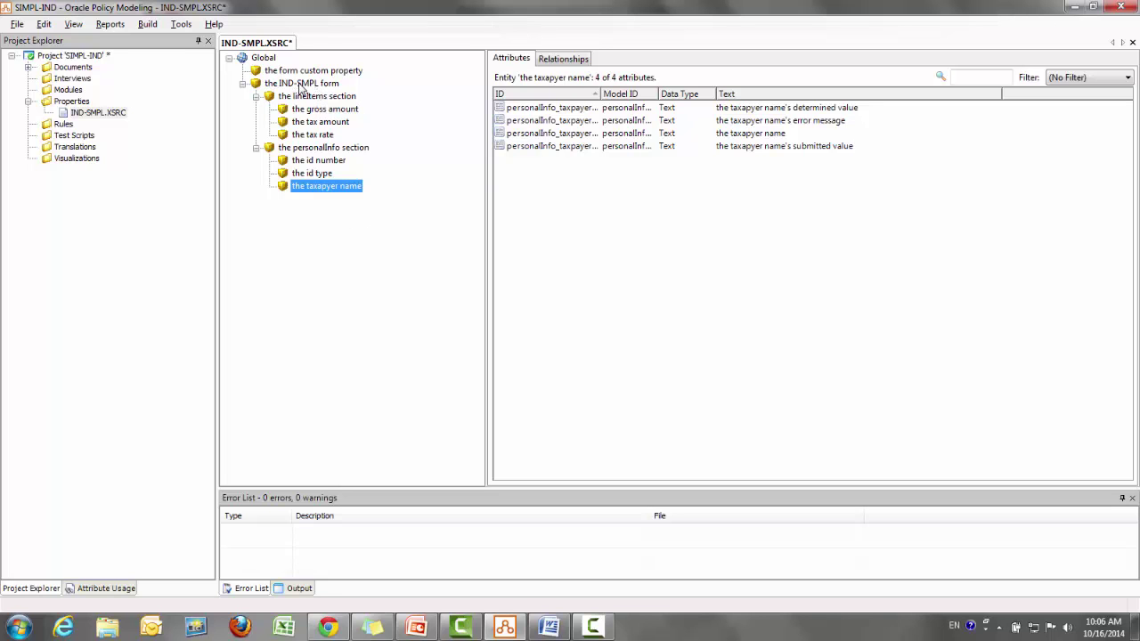
double_click(301, 85)
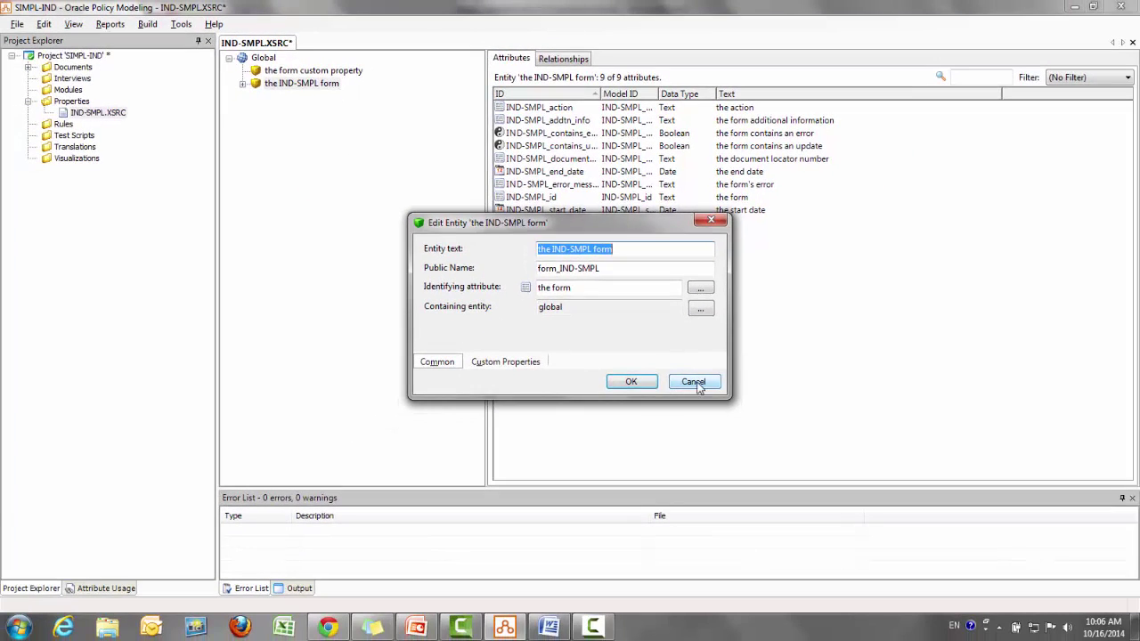
click(694, 383)
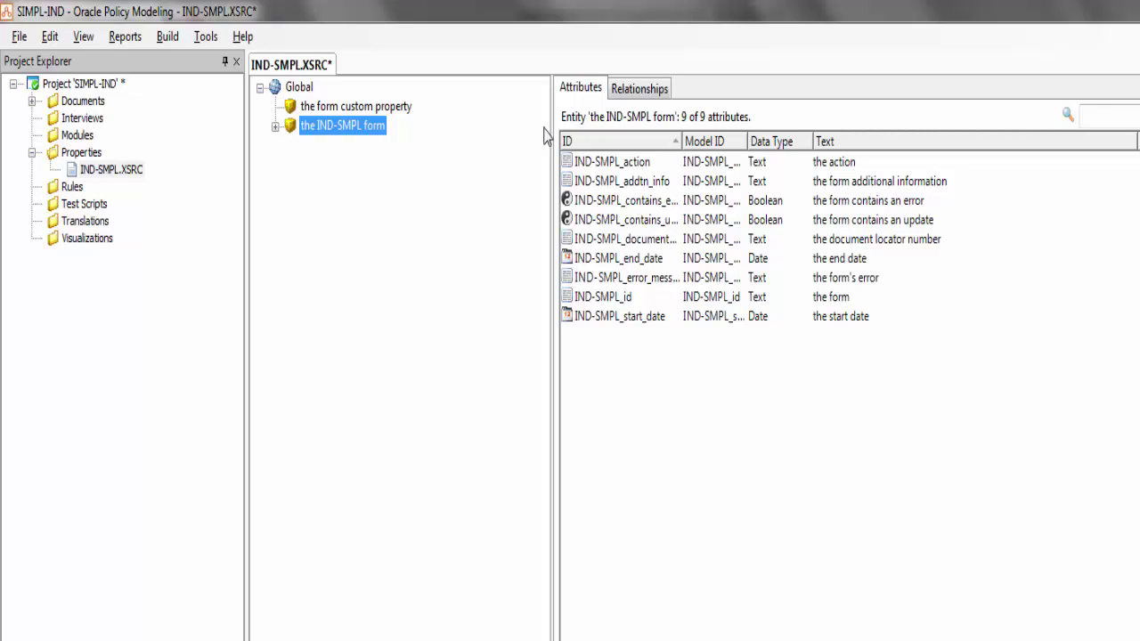
click(275, 128)
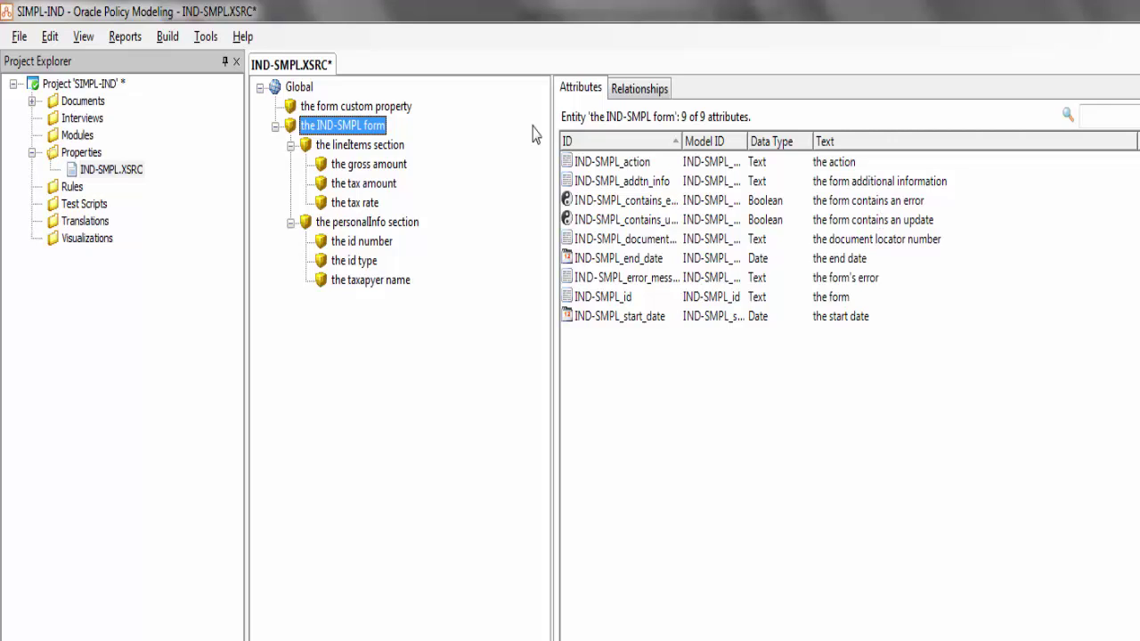
Browse the lineItems section and IND-SMPL form, then list the gross amount's four attributes
click(392, 149)
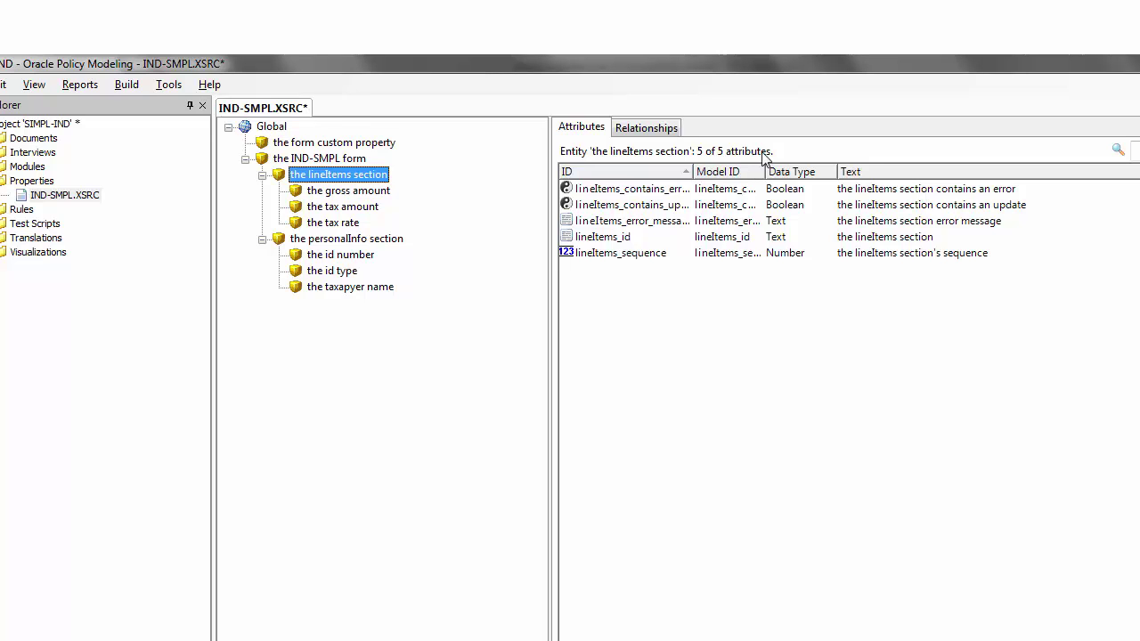
click(360, 160)
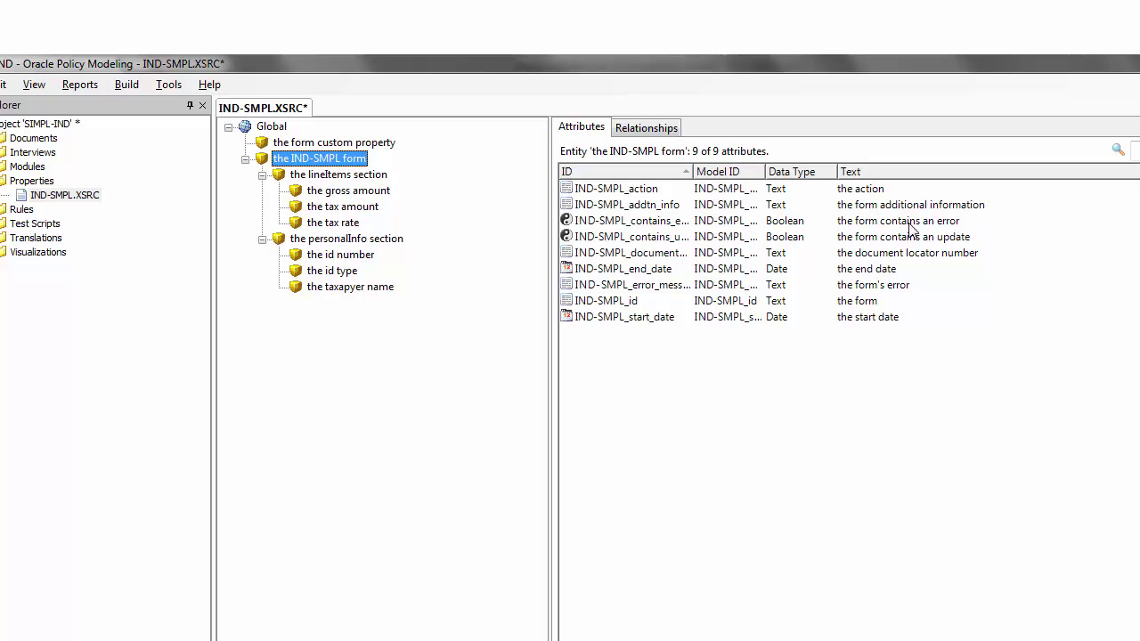
click(365, 175)
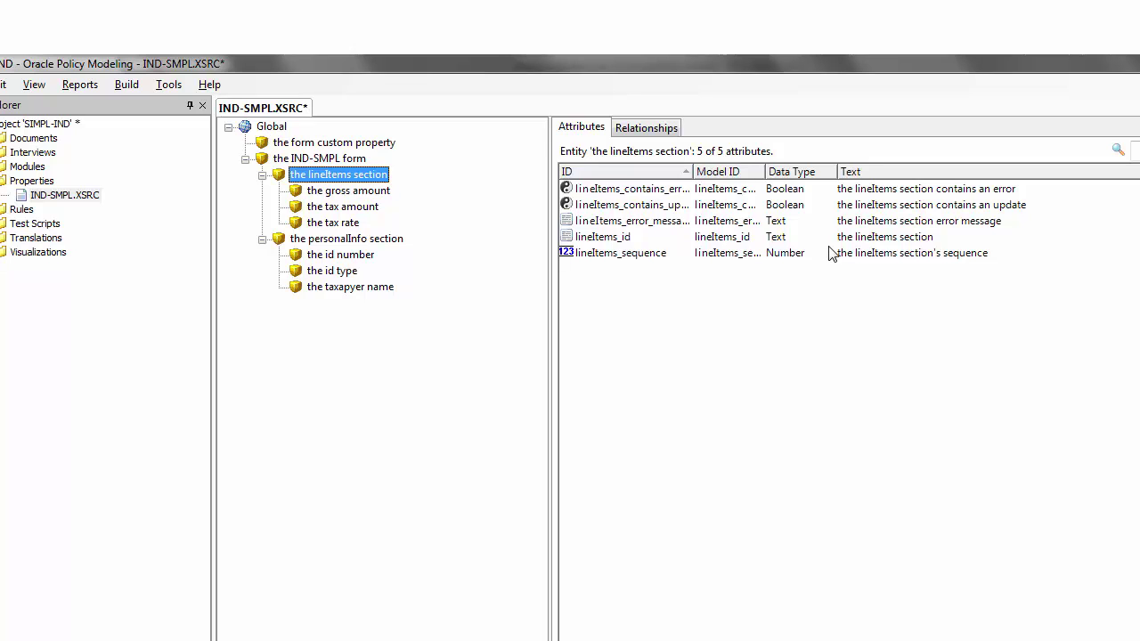
click(370, 195)
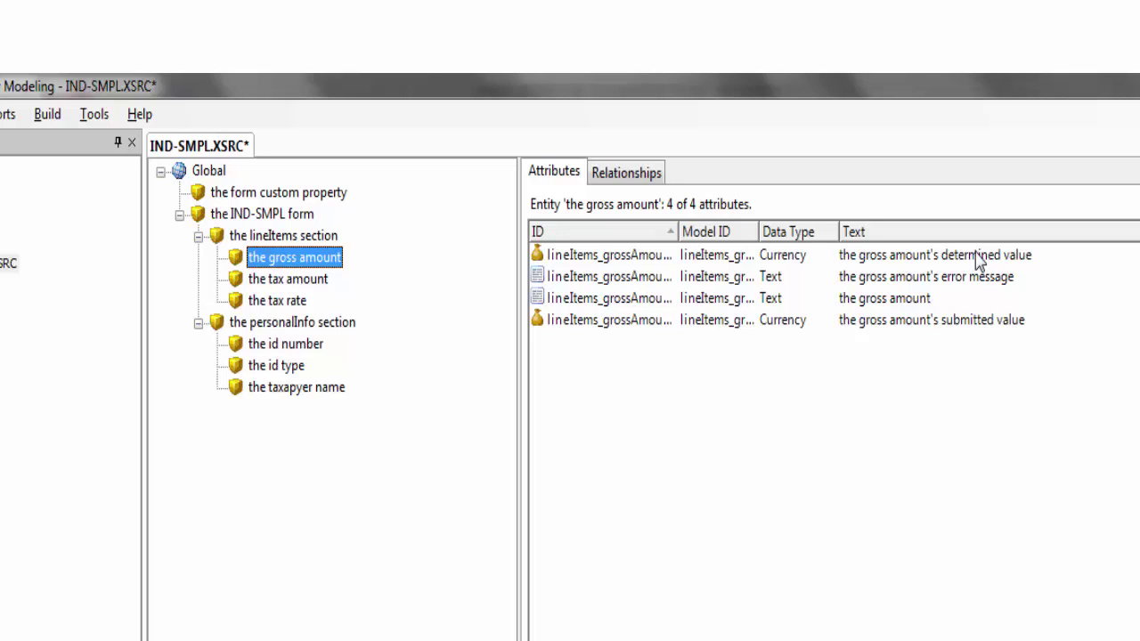
Review the tax amount and tax rate attributes, ending on the taxpayer name's four attributes
click(980, 259)
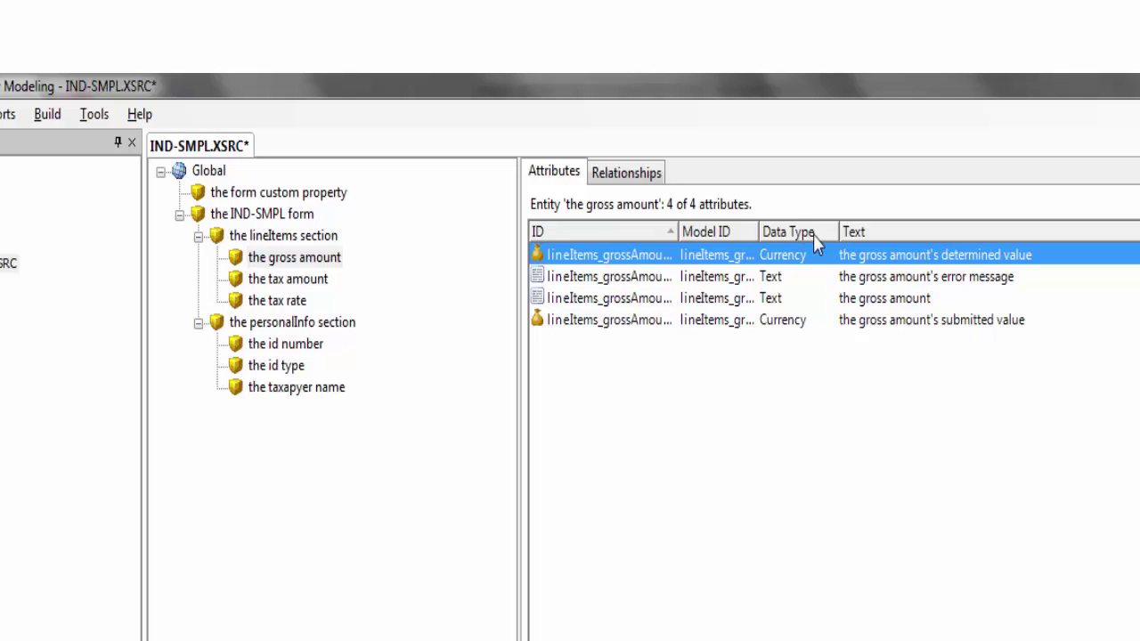
click(294, 279)
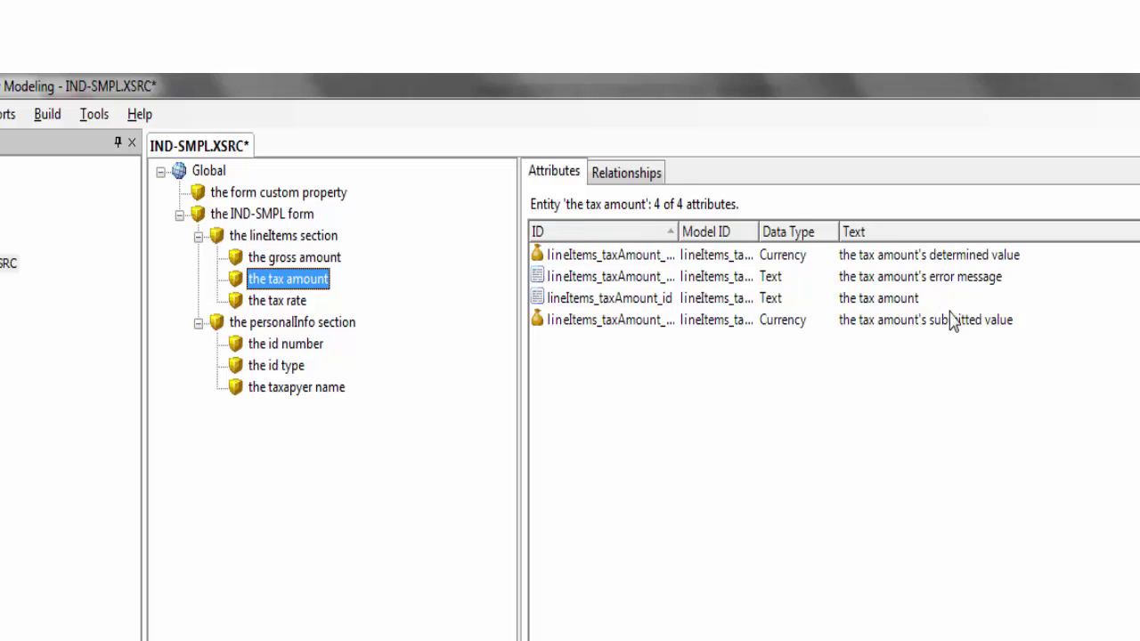
click(272, 304)
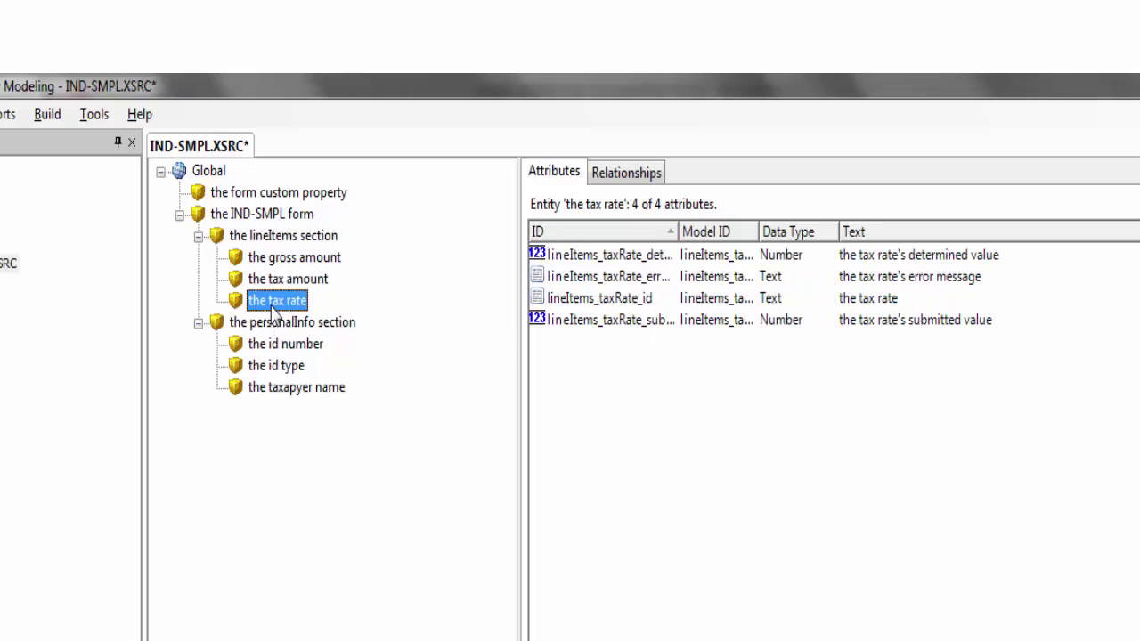
click(312, 282)
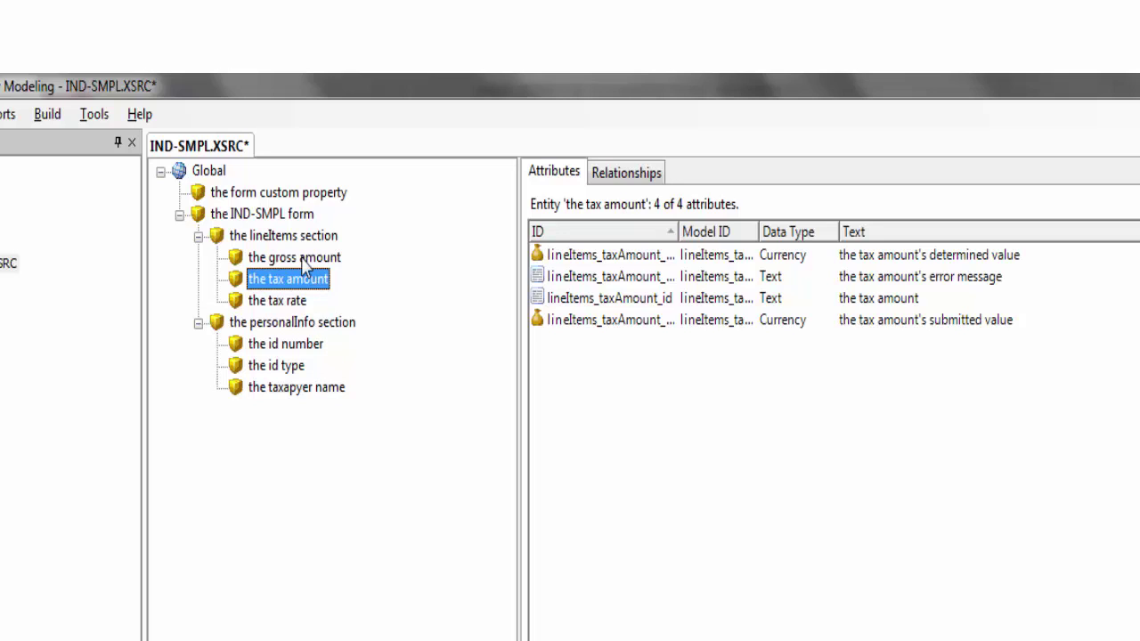
click(318, 390)
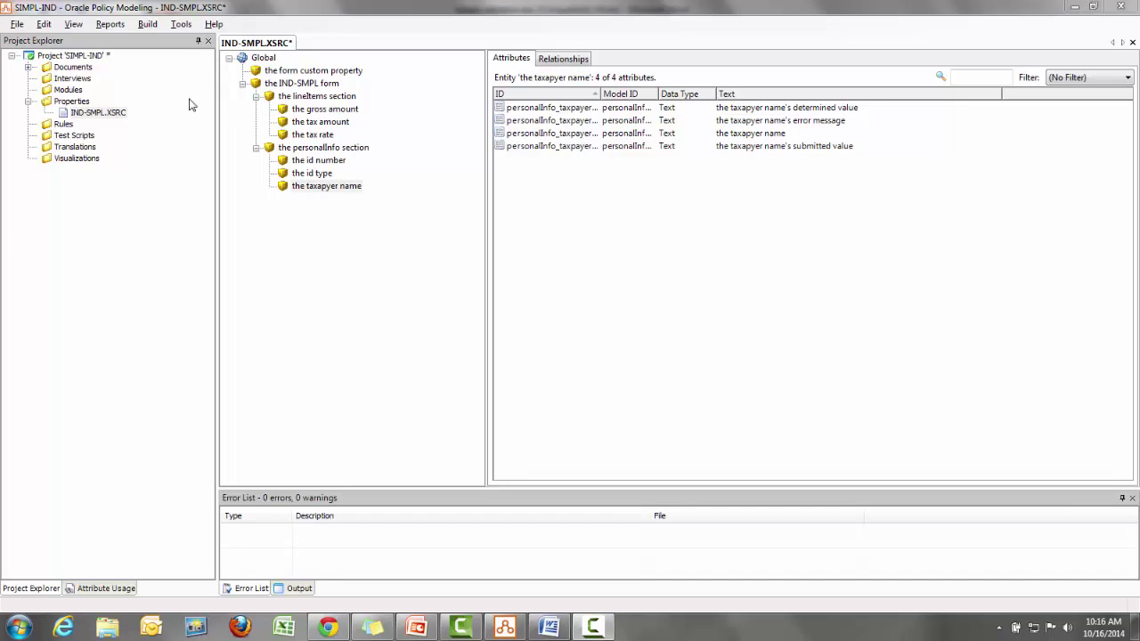
Add the Word rule document 'Ind Simple Rule' under Rules and display paragraph styles
click(64, 125)
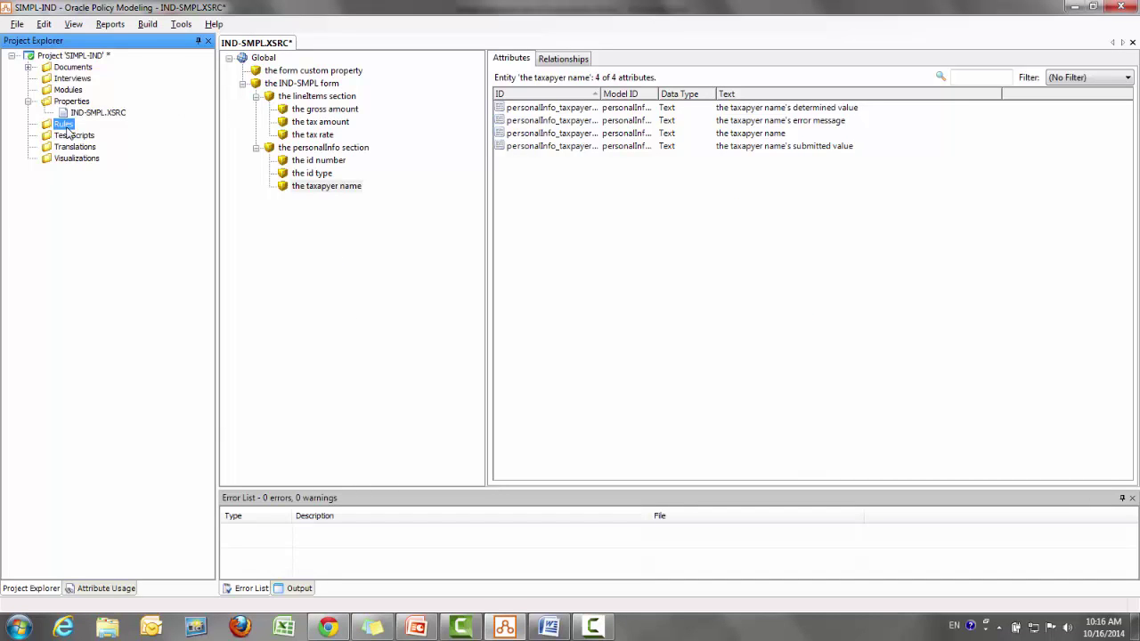
right_click(66, 126)
key(Escape)
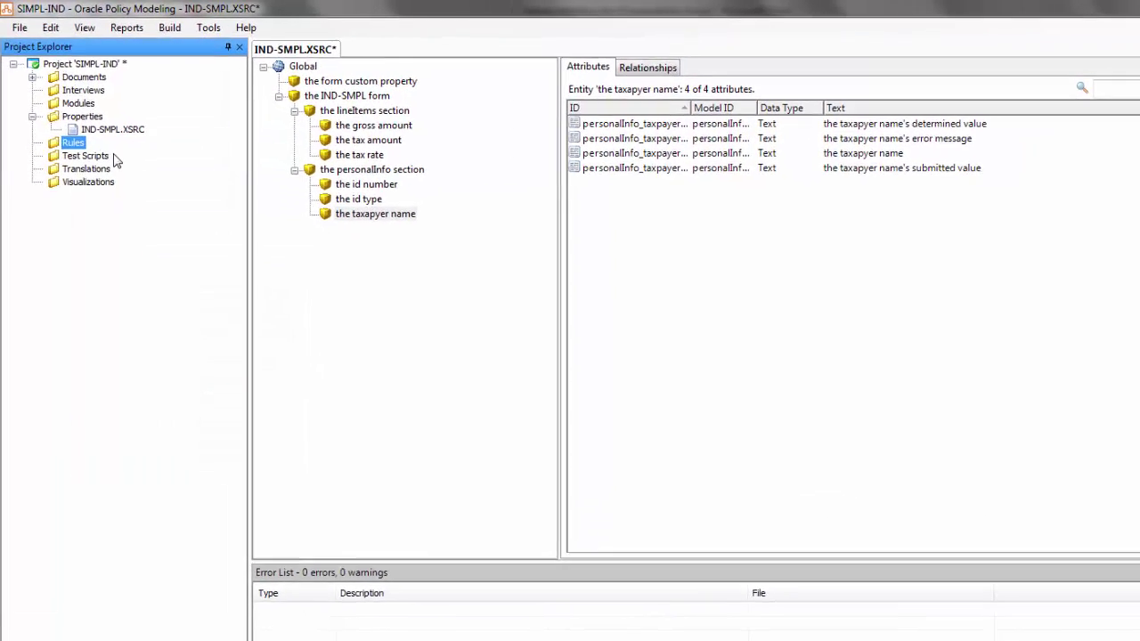
text(Ind Simple)
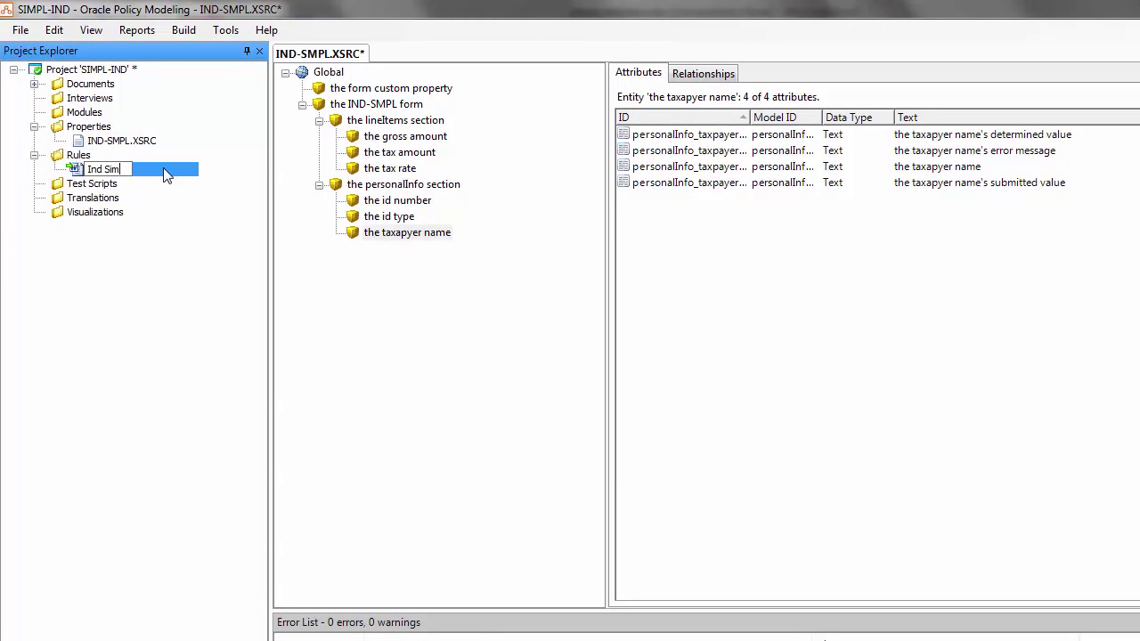
text( Rule)
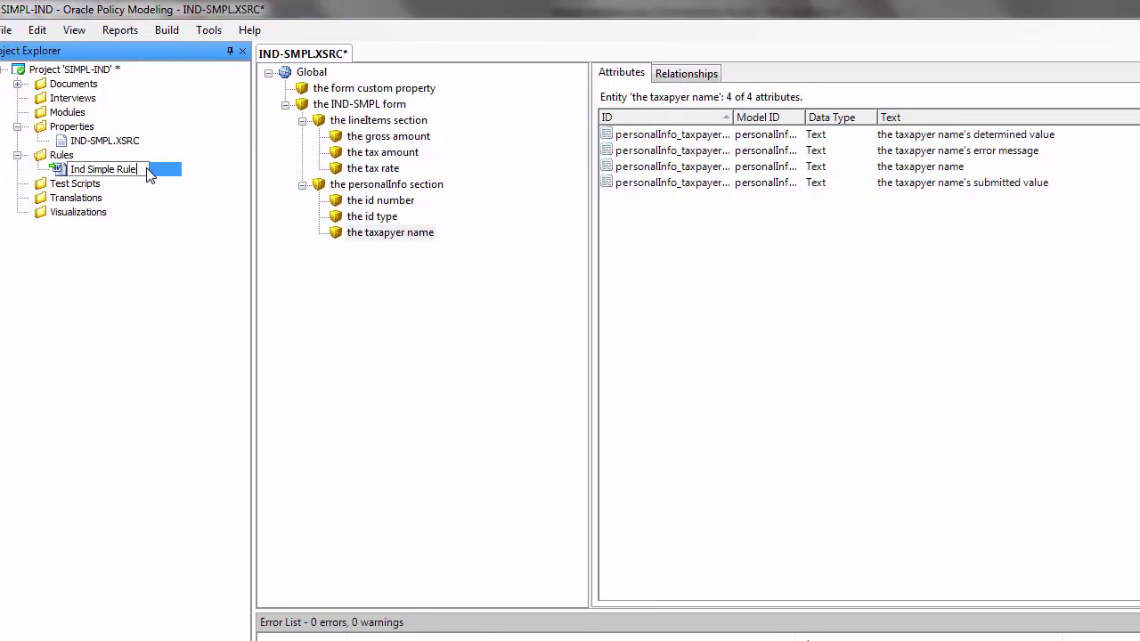
key(Return)
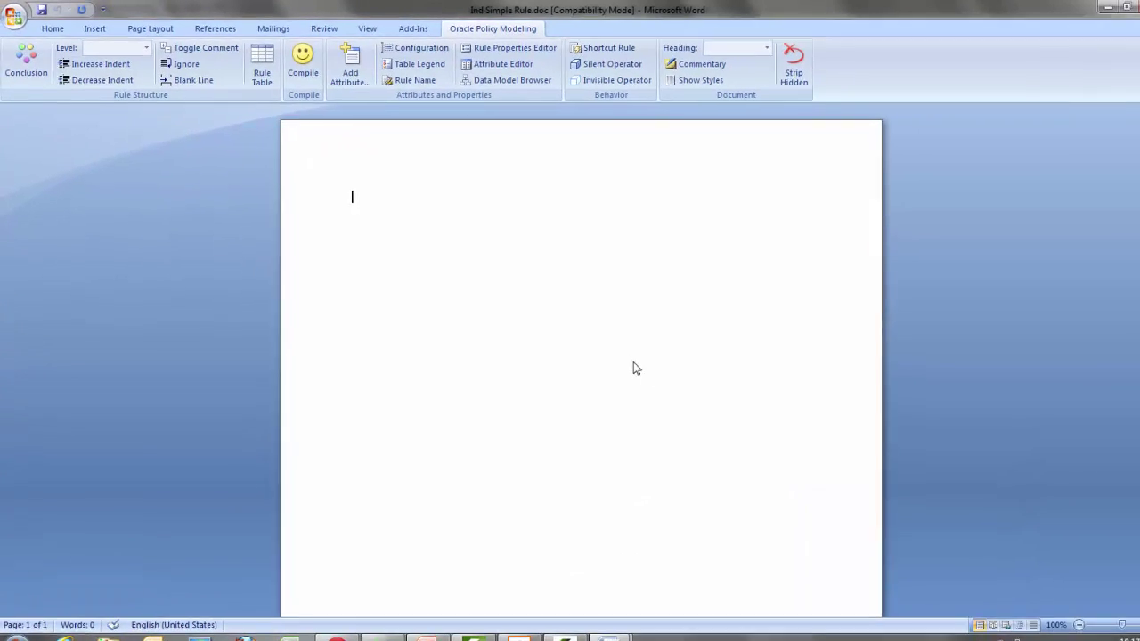
click(684, 85)
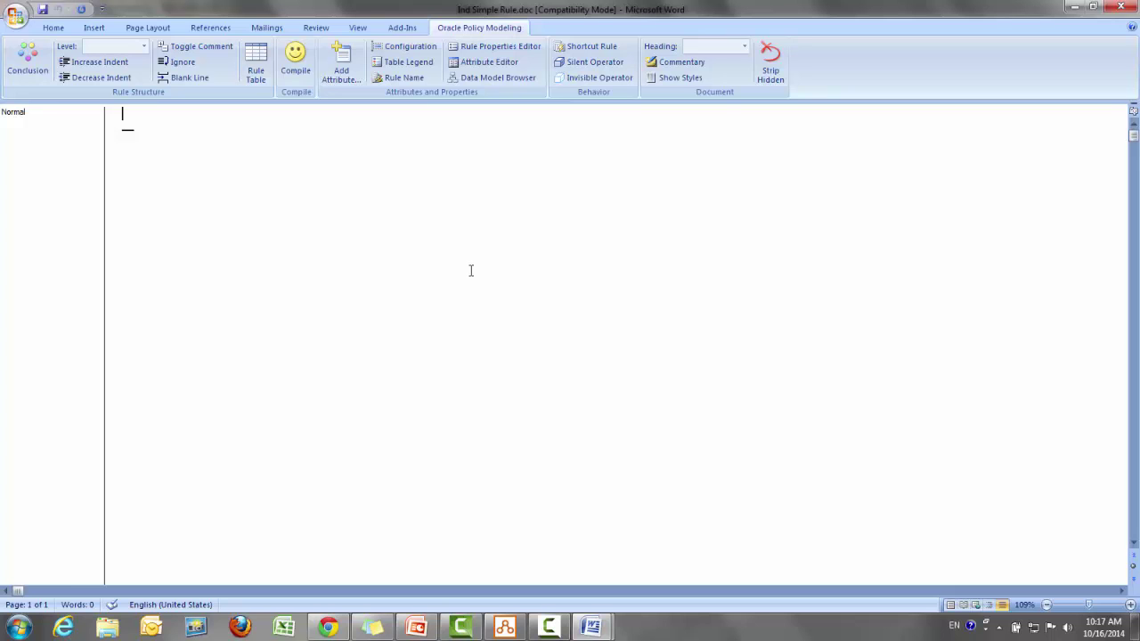
Write the conclusion 'the interview is complete if' and start a level-1 condition line
text(The)
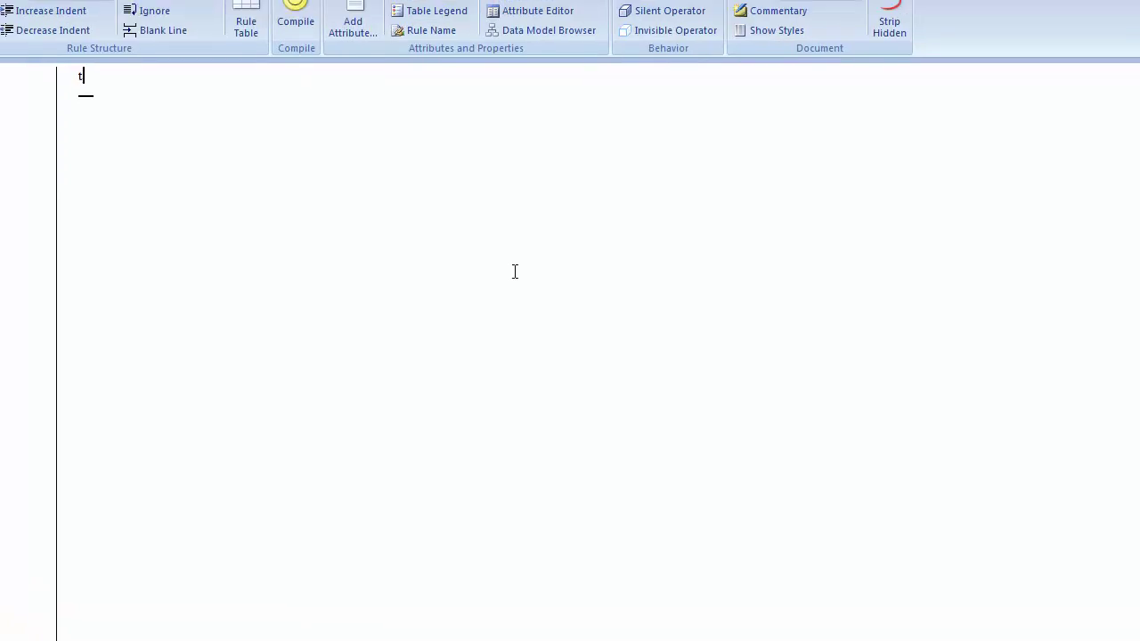
text( inte)
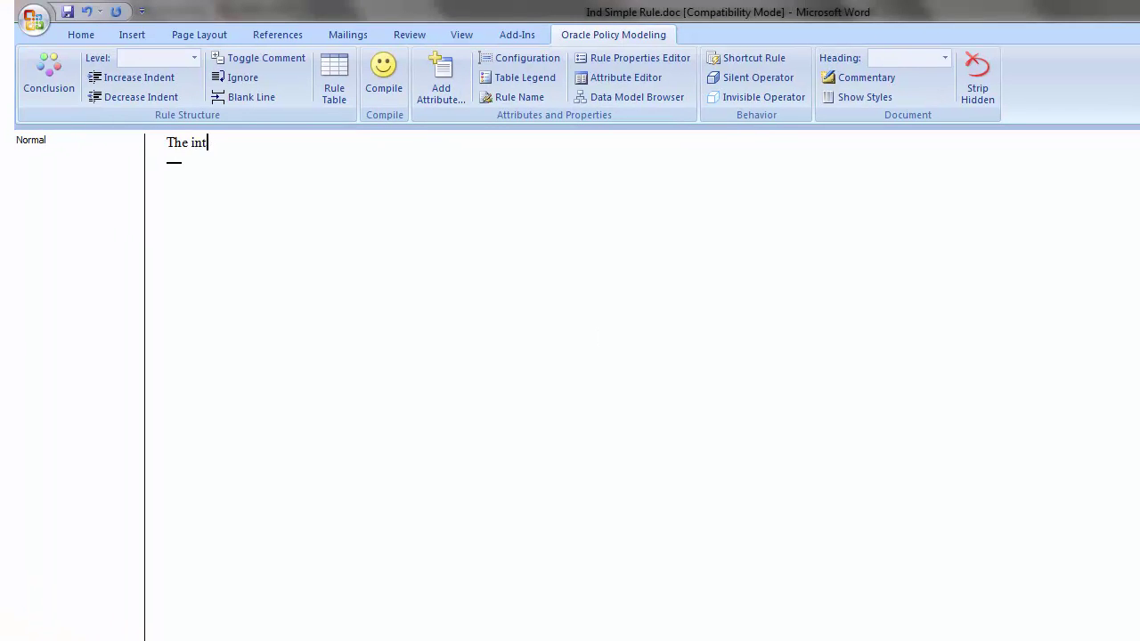
key(BackSpace)
key(BackSpace)
key(BackSpace)
key(BackSpace)
key(BackSpace)
key(BackSpace)
text(the)
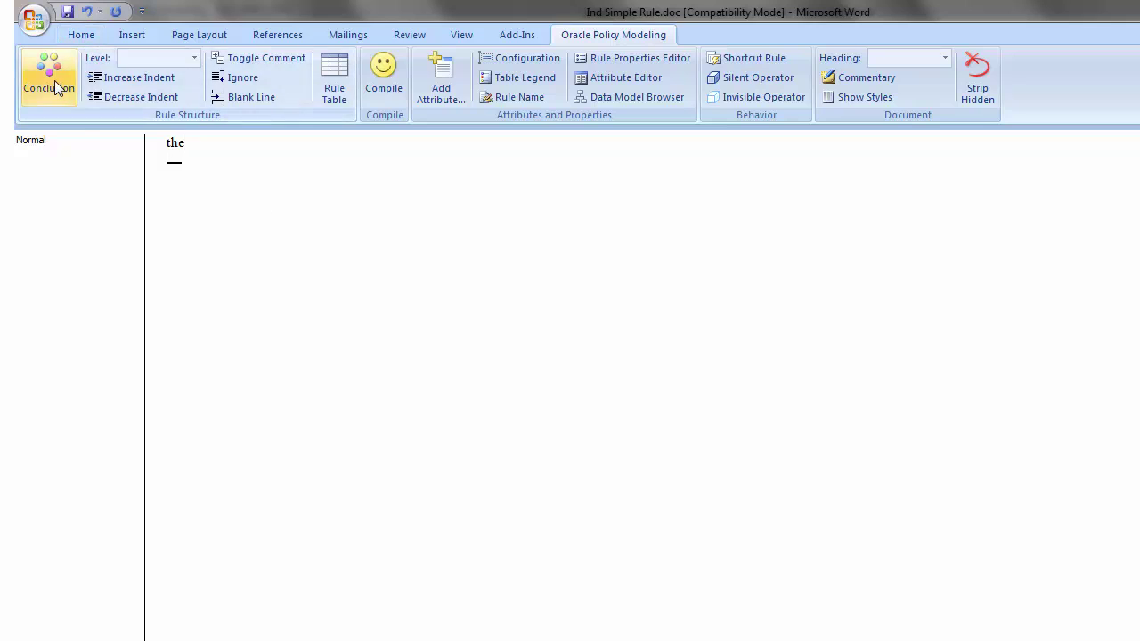
click(59, 86)
text(interview)
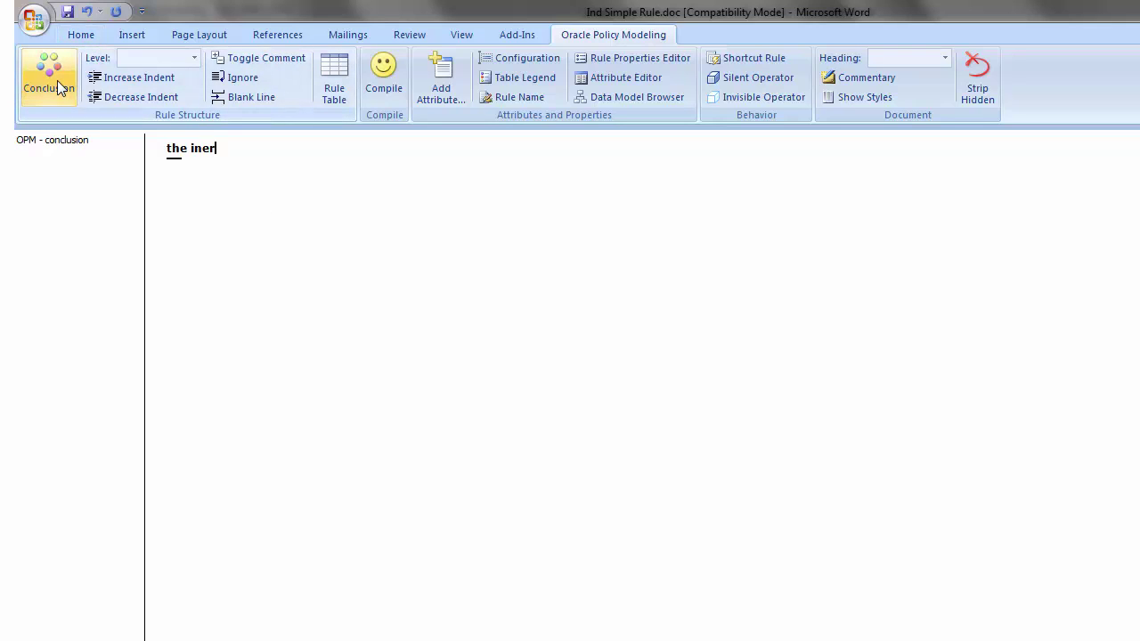
text( is complete i)
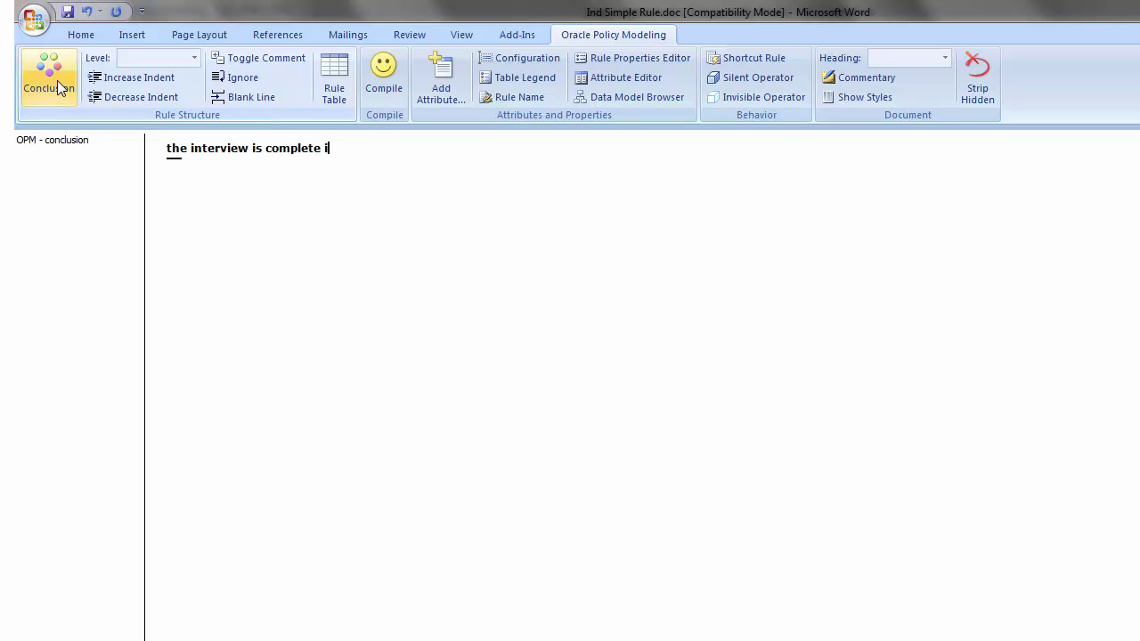
text(f)
key(Return)
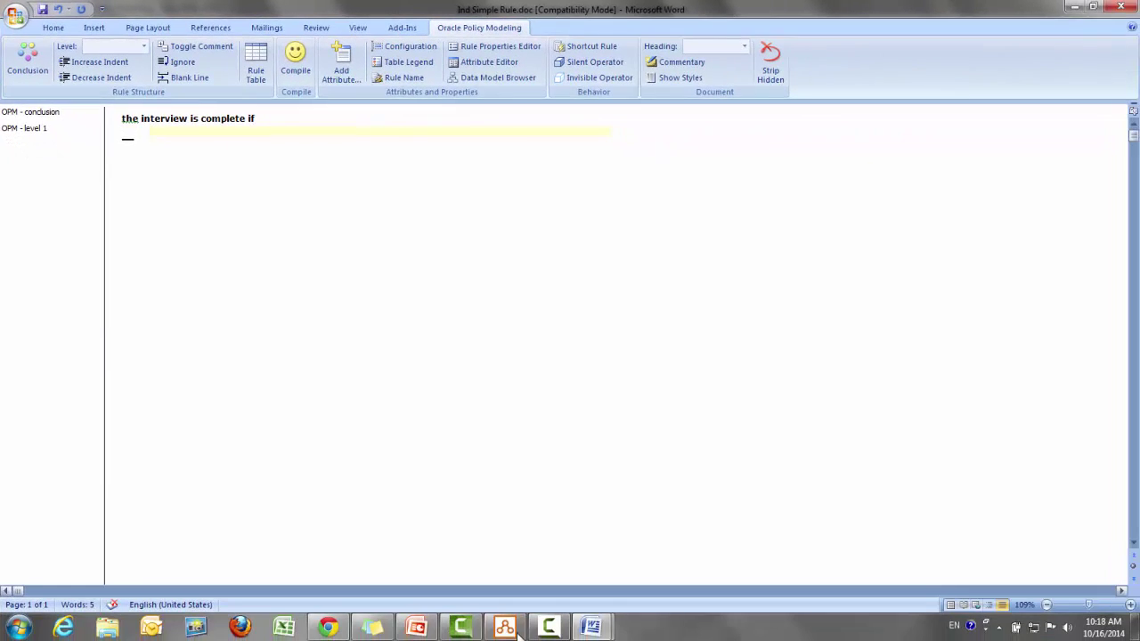
click(506, 628)
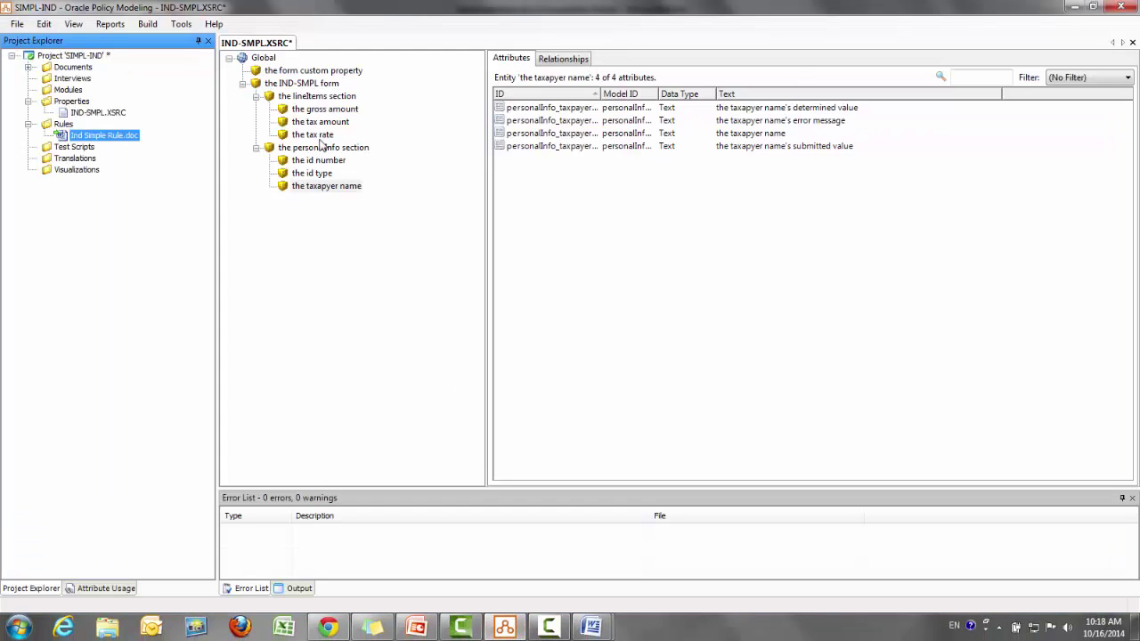
double_click(327, 86)
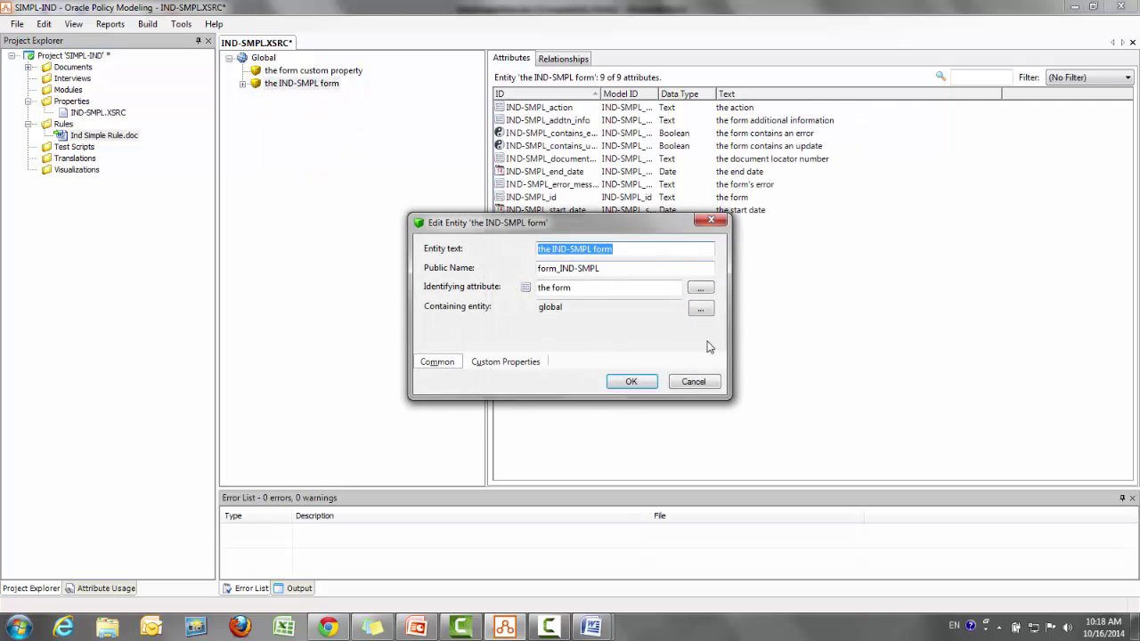
click(693, 381)
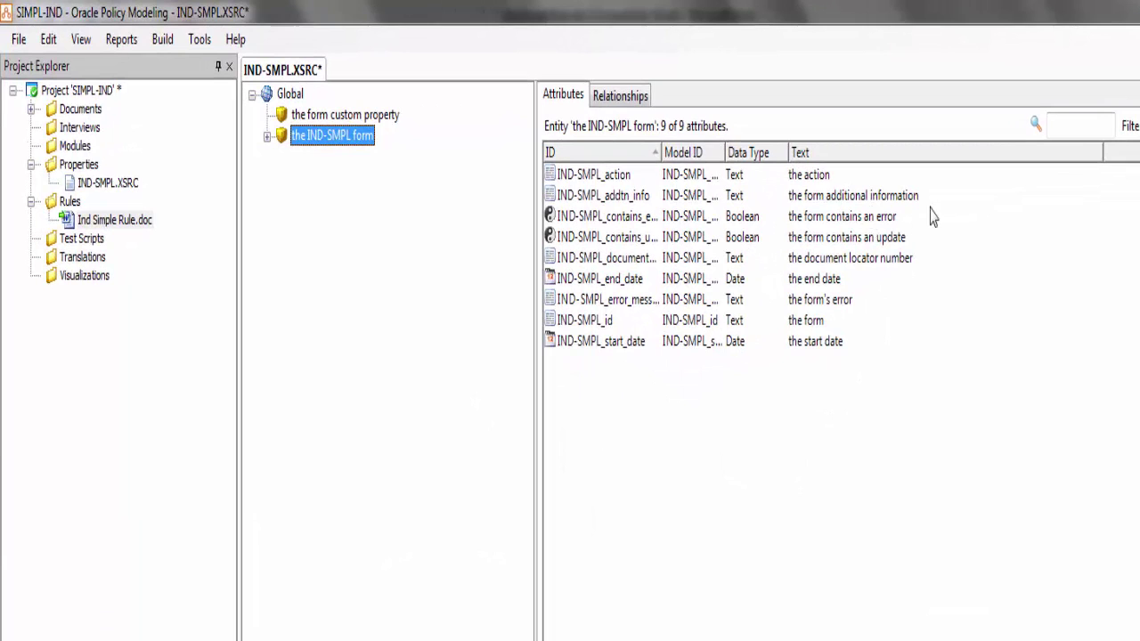
double_click(875, 218)
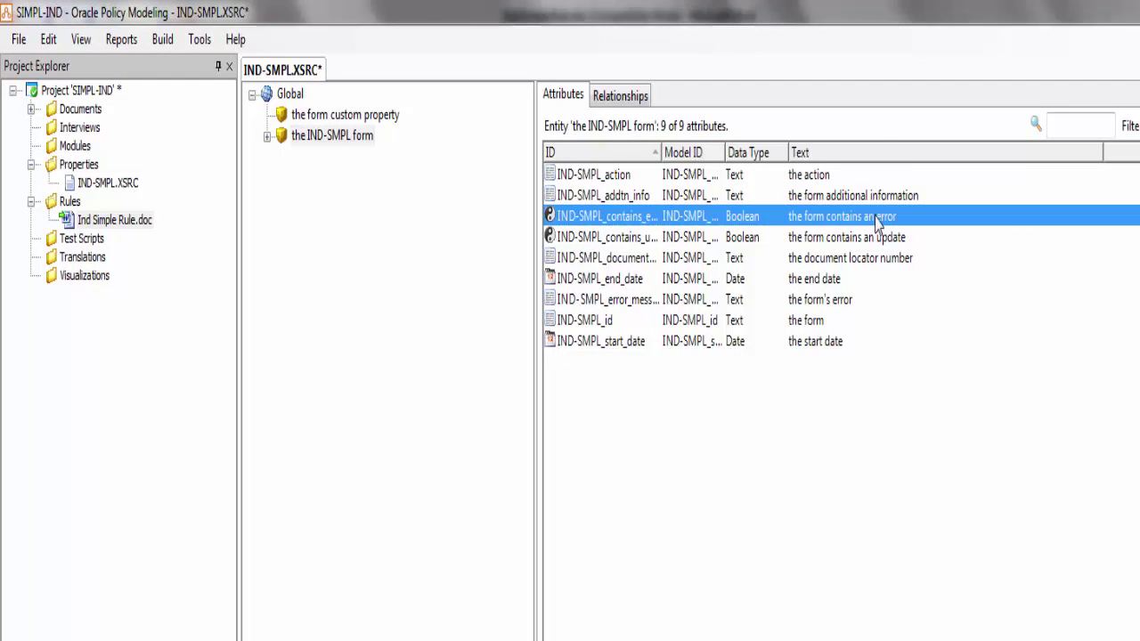
key(End)
key(ctrl+shift+Left)
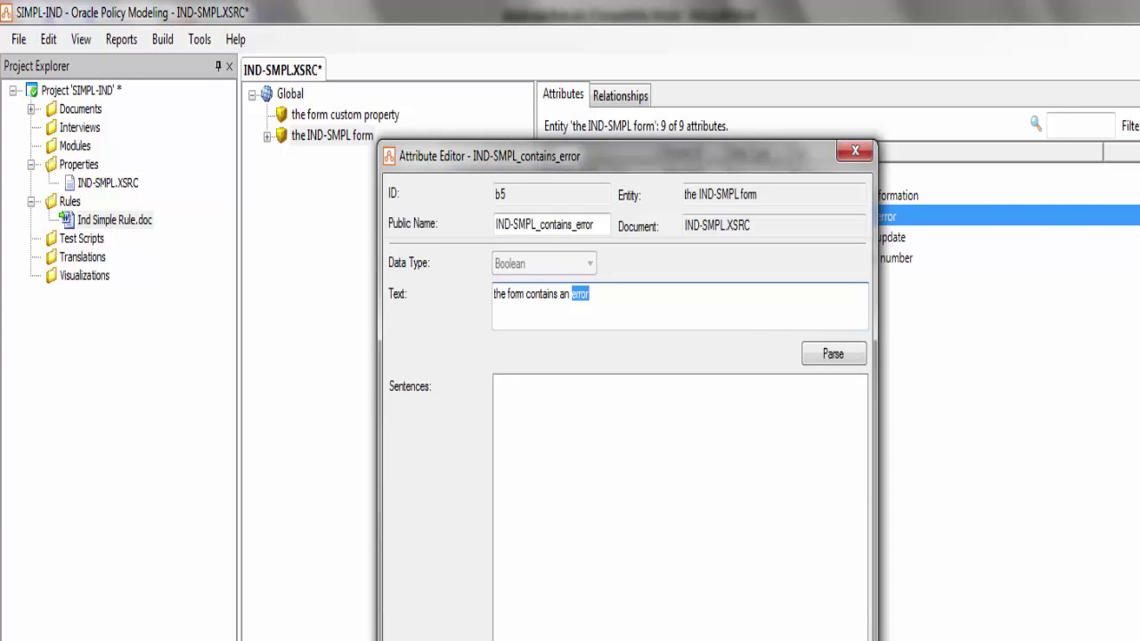
key(Escape)
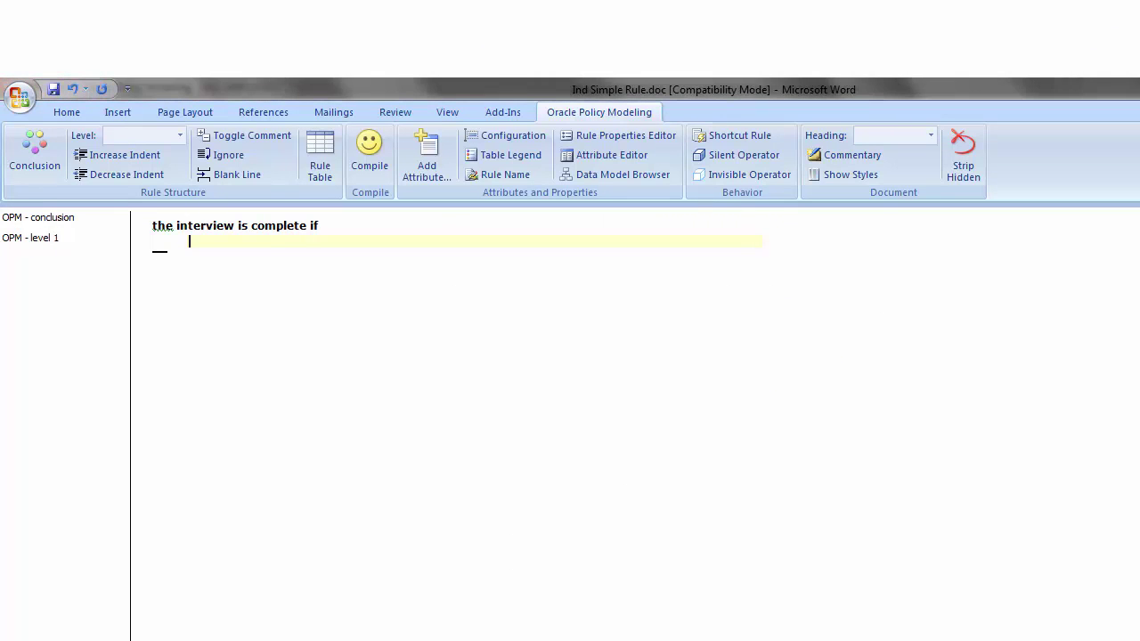
Complete the condition about the form containing an error, ending it with 'and'
text(error)
text(it is known whether the form contains an error)
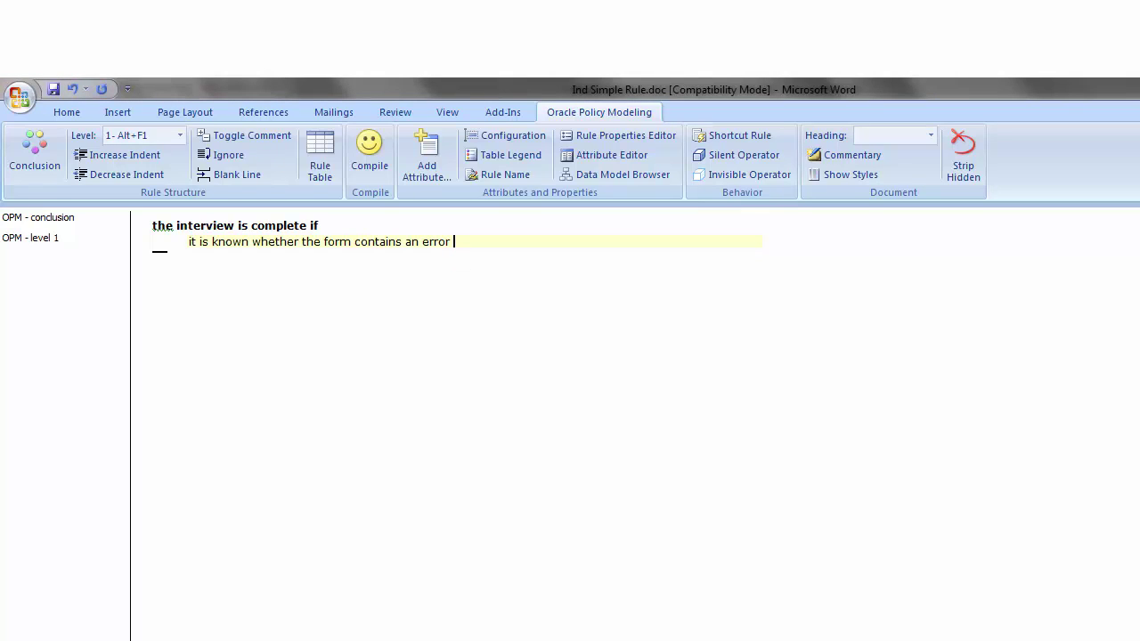
text(and)
key(Return)
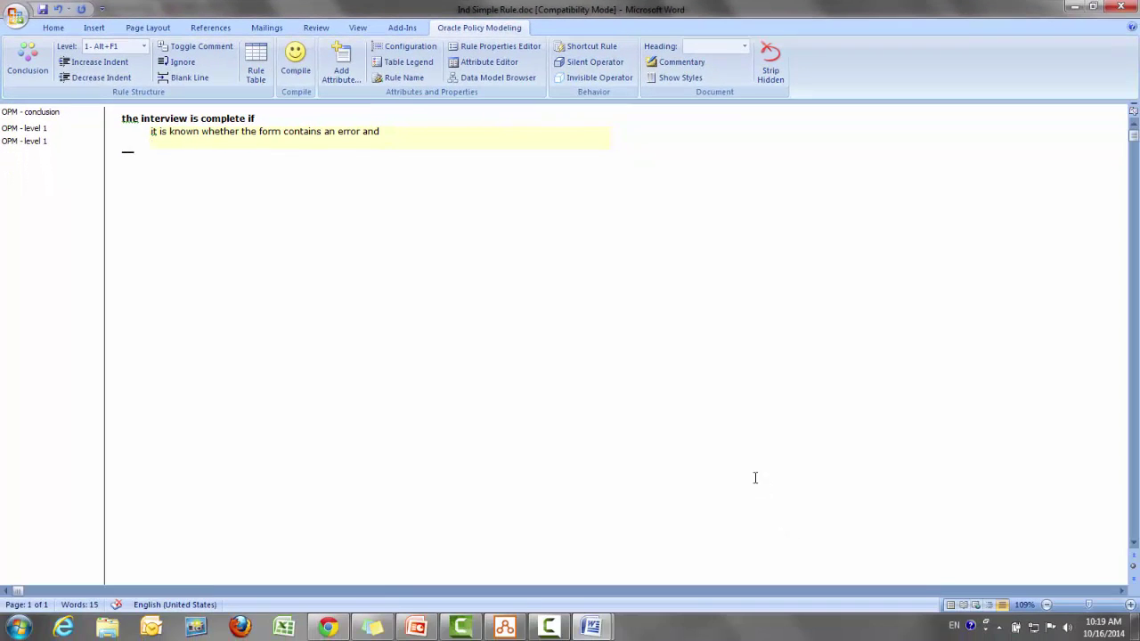
Add the condition that the gross amount's determined value is known, copying its text from OPM
click(504, 628)
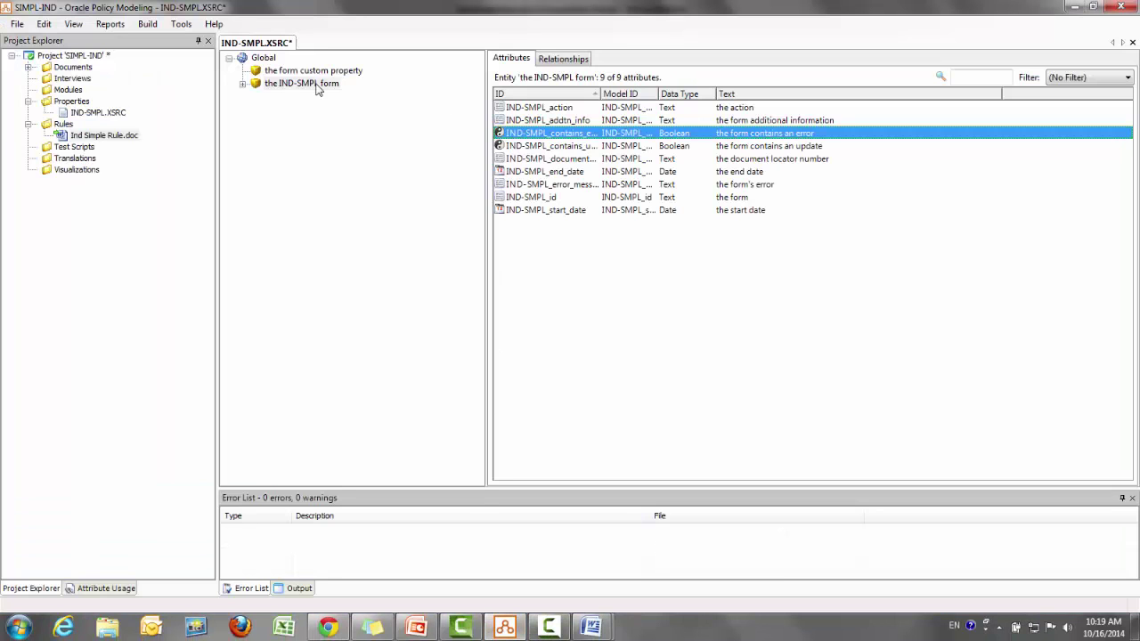
click(243, 85)
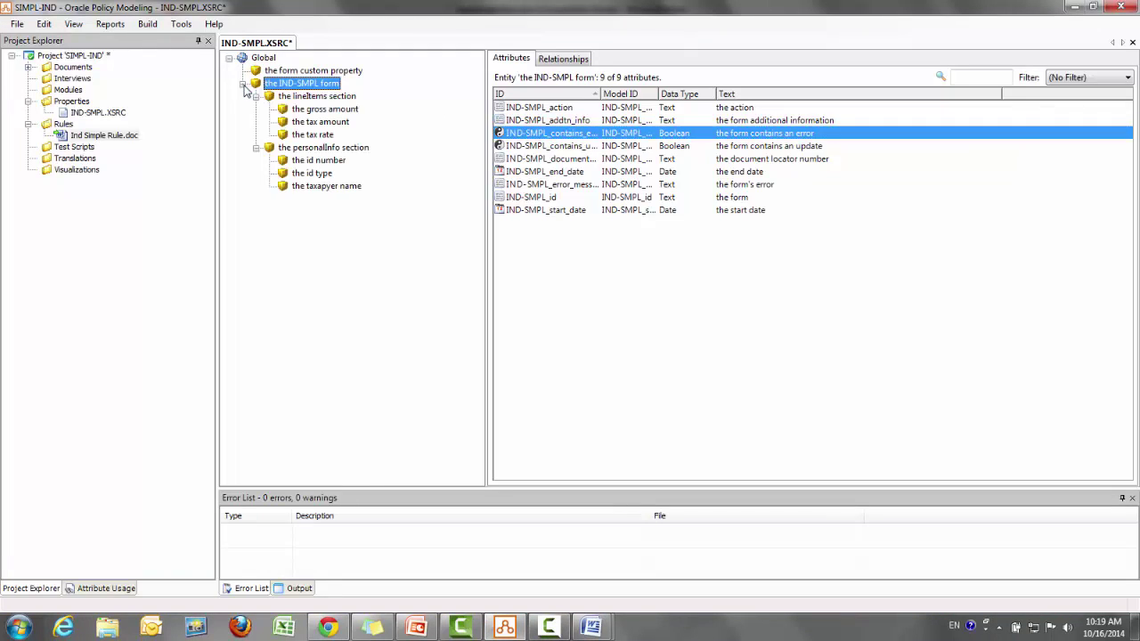
double_click(325, 108)
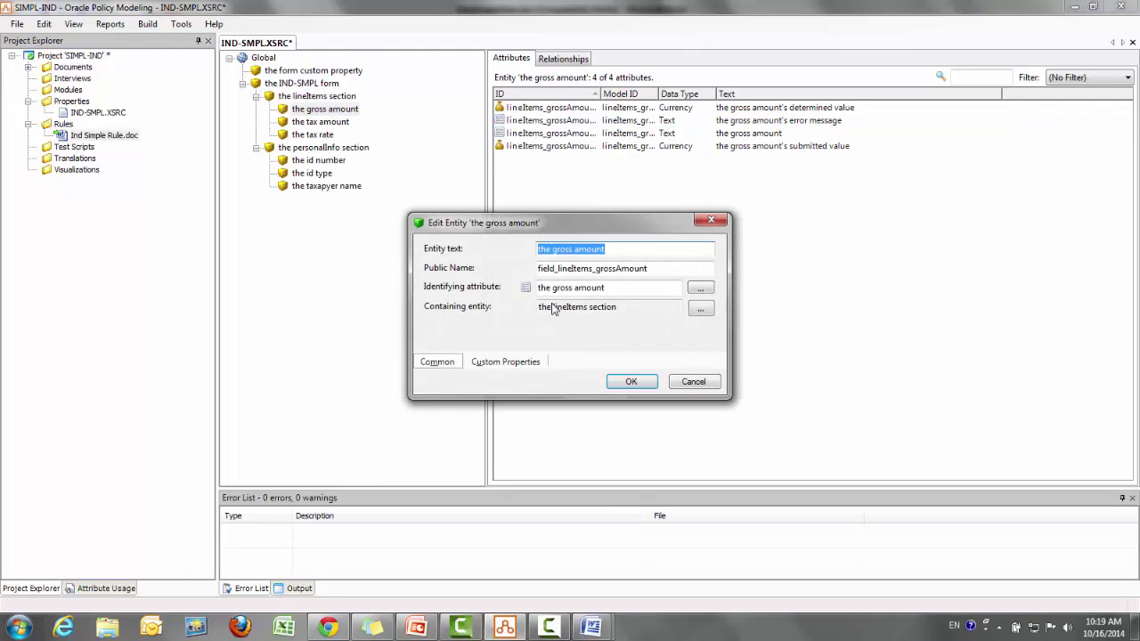
click(708, 379)
double_click(805, 109)
key(ctrl+c)
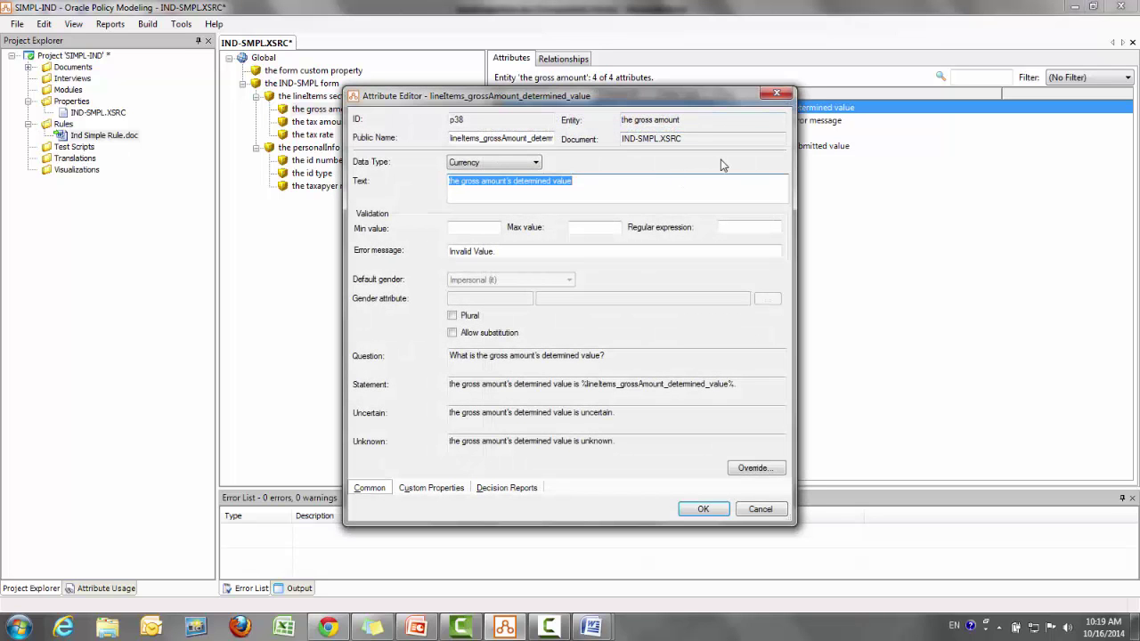
click(700, 511)
key(alt+Tab)
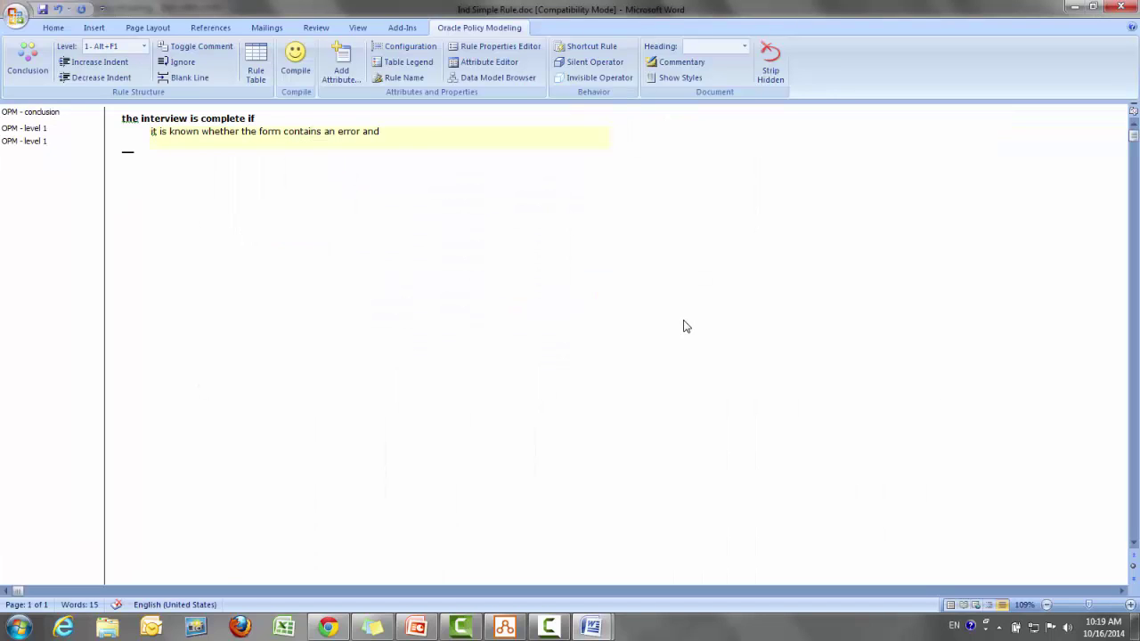
key(Return)
key(ctrl+v)
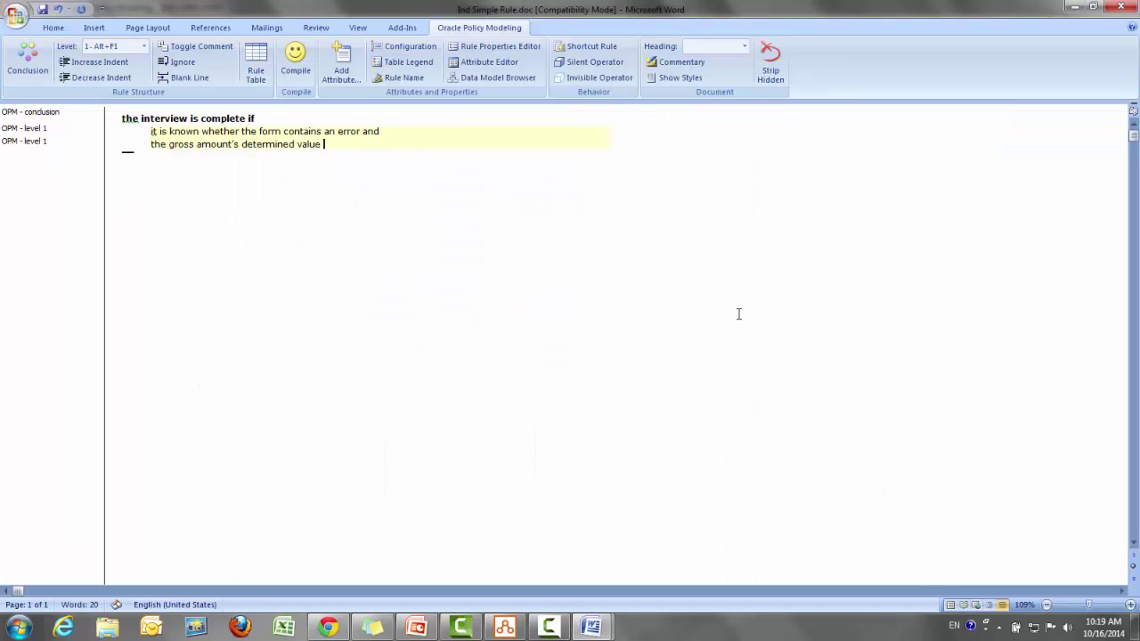
text(is knwon)
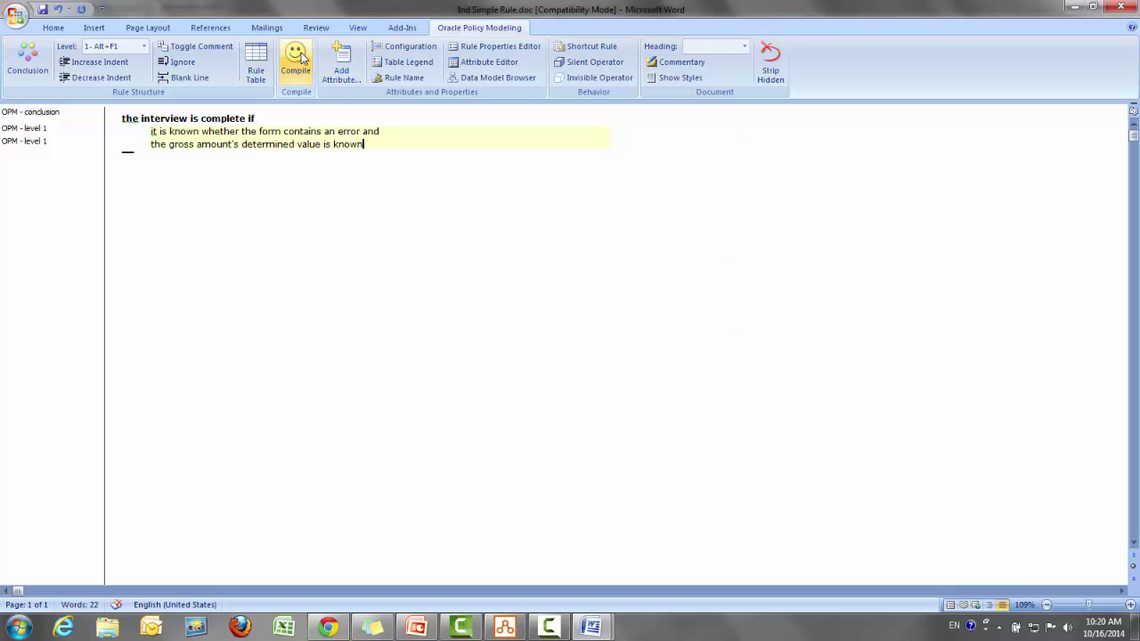
Compile the rule document, accept the new attributes and remove hidden attribute tags
click(300, 58)
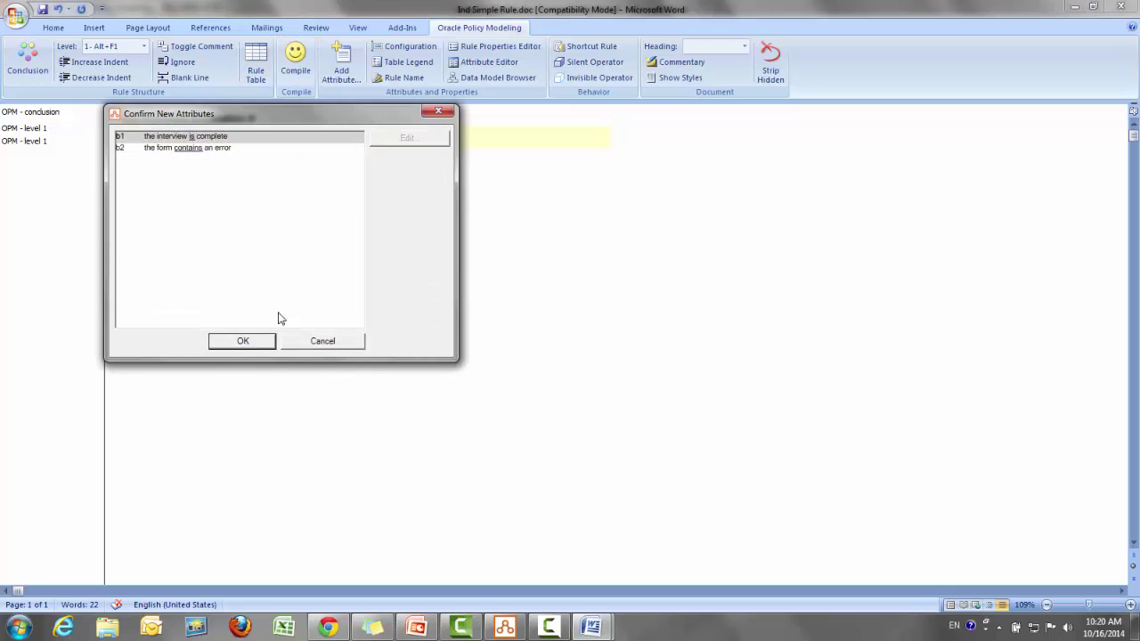
click(256, 346)
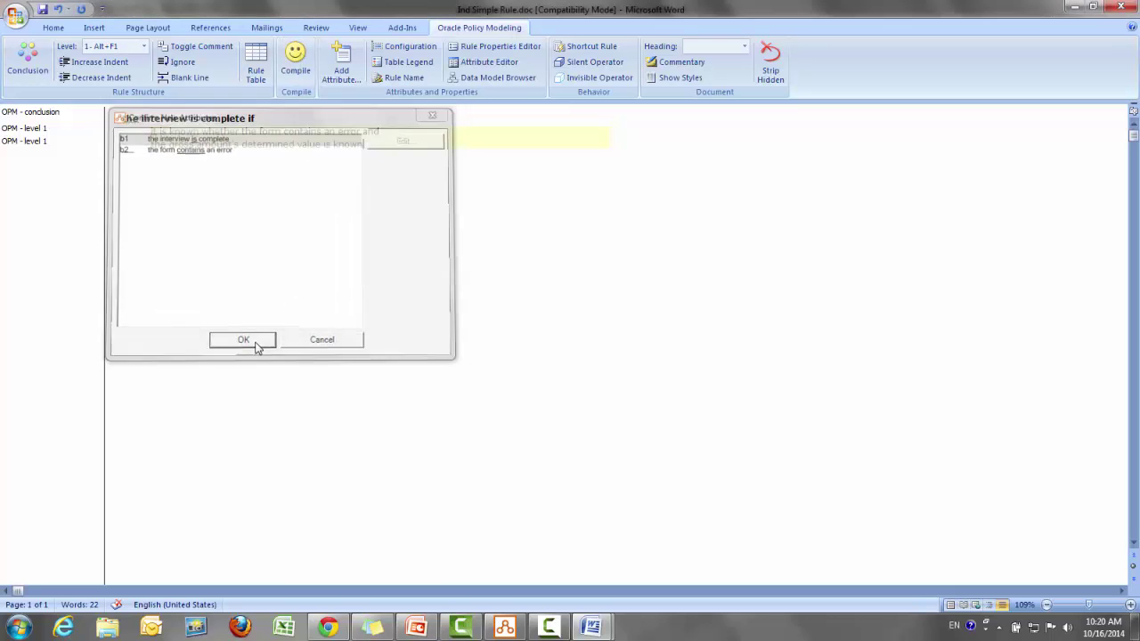
click(772, 71)
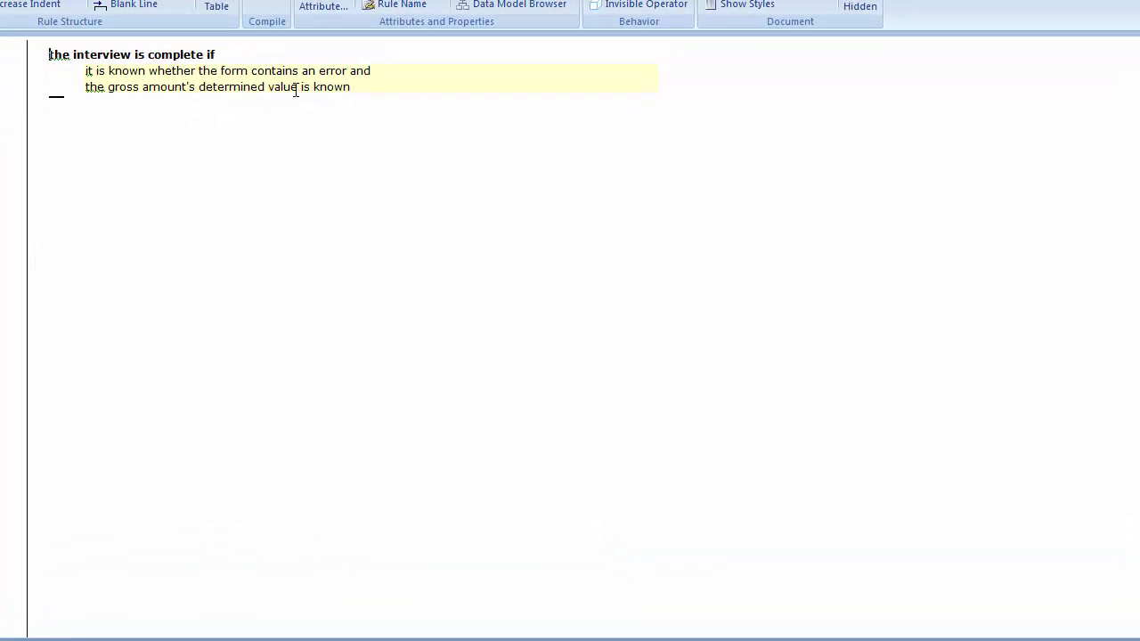
Add a new conclusion line reading 'the gross amount's determined value ='
drag(297, 87, 96, 86)
key(ctrl+c)
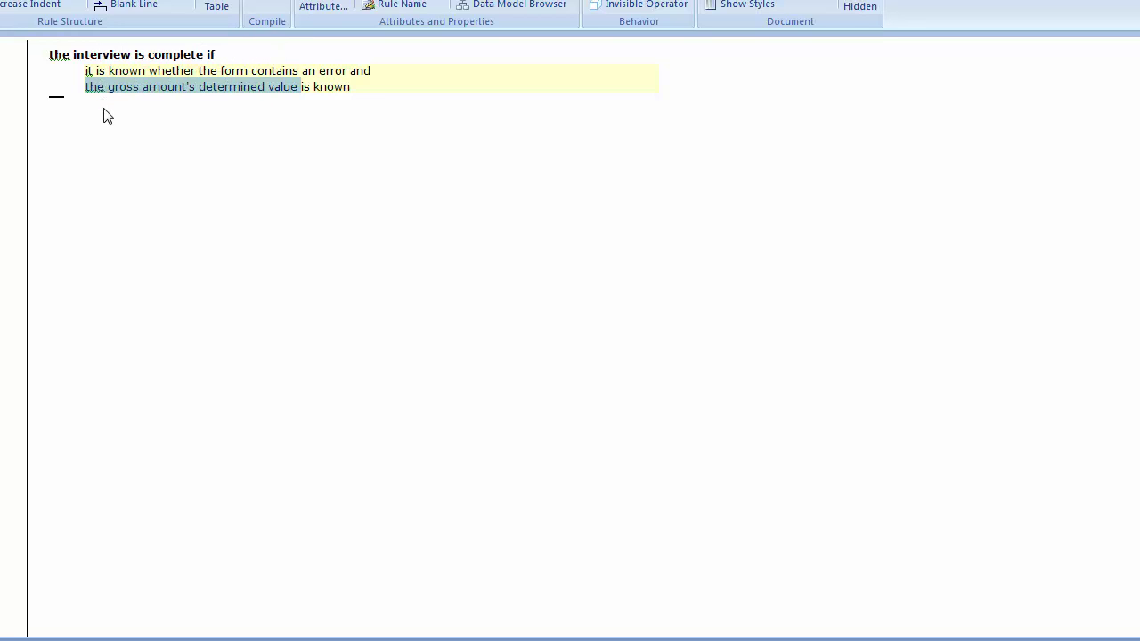
click(104, 125)
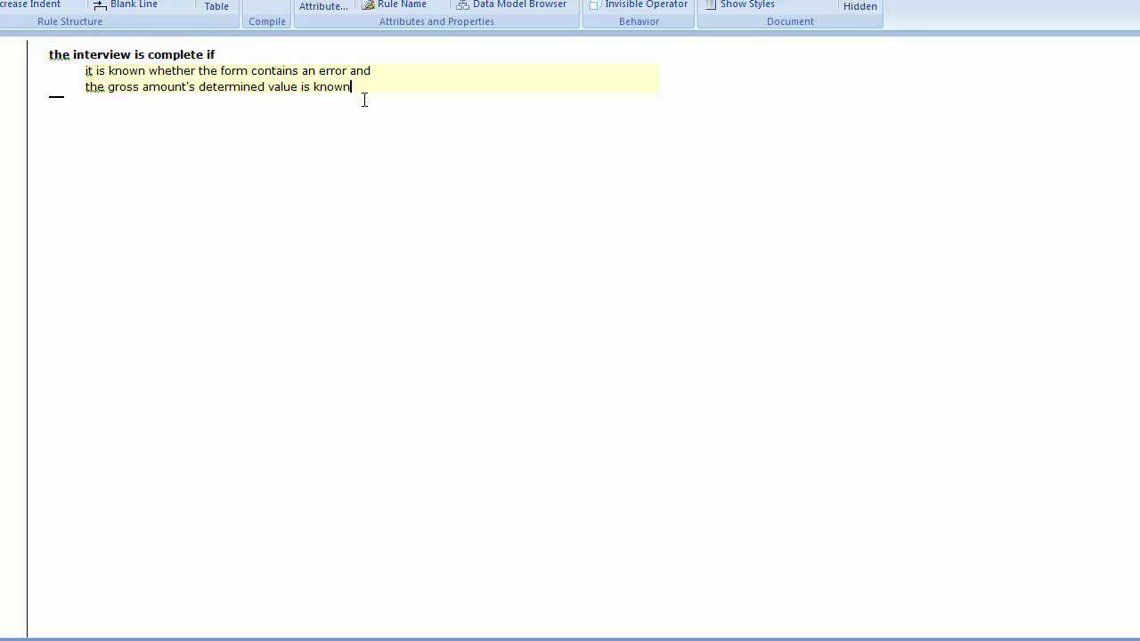
key(ctrl+v)
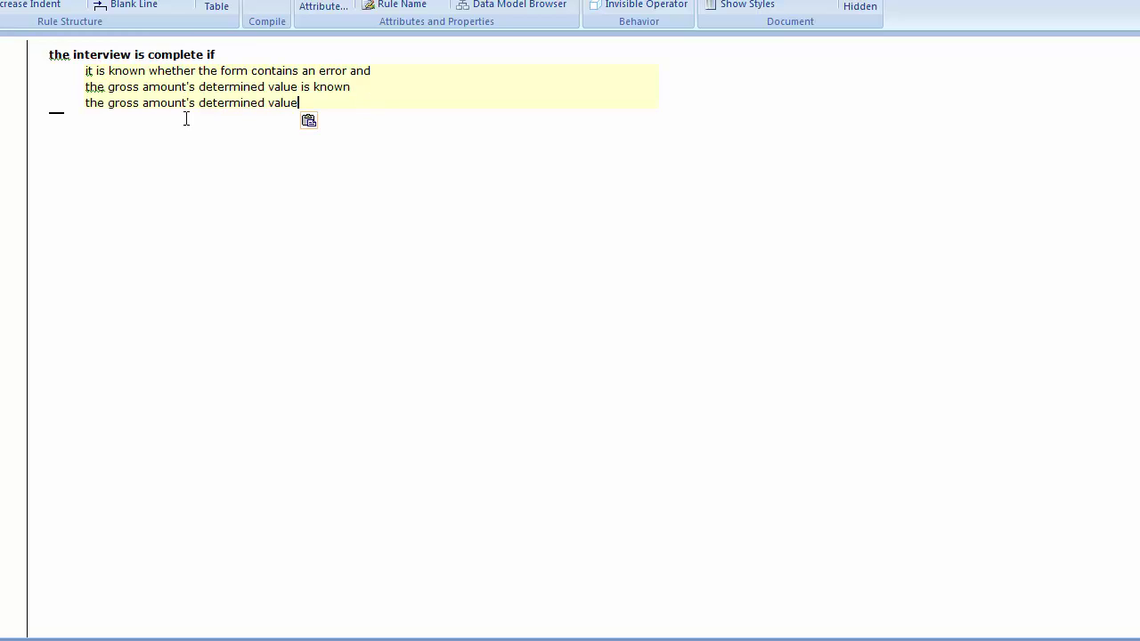
click(51, 107)
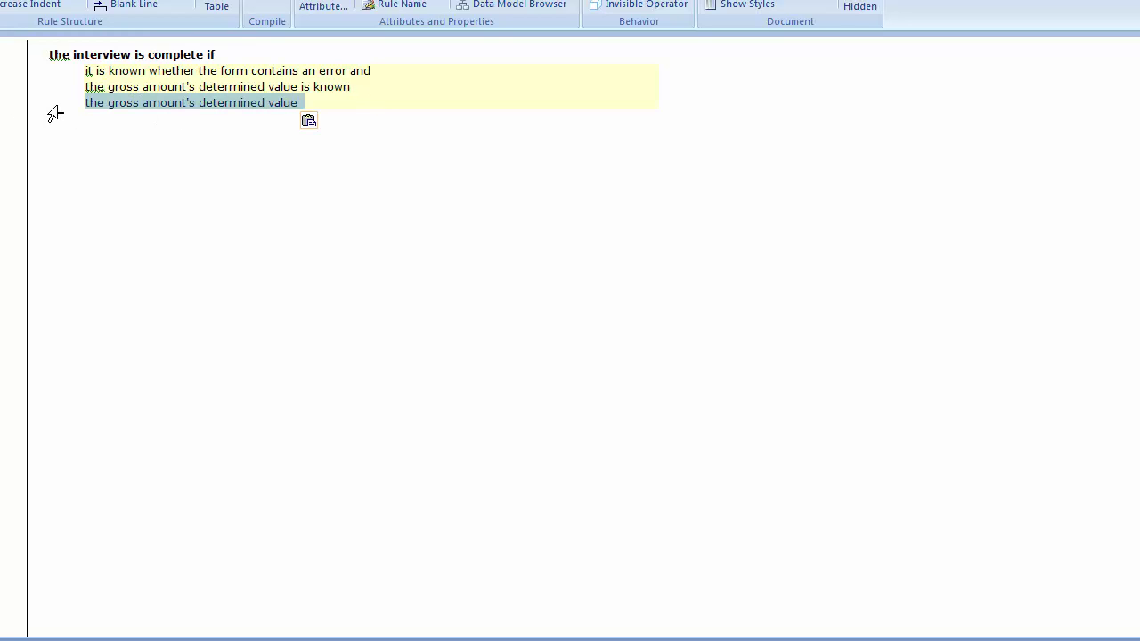
click(27, 61)
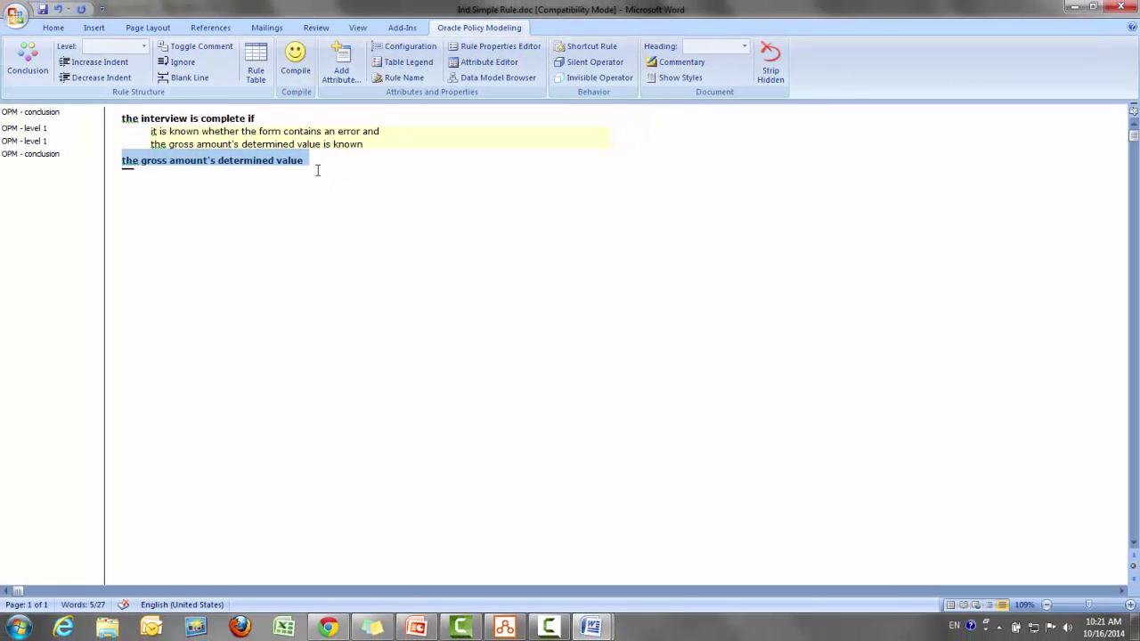
click(301, 112)
text(=)
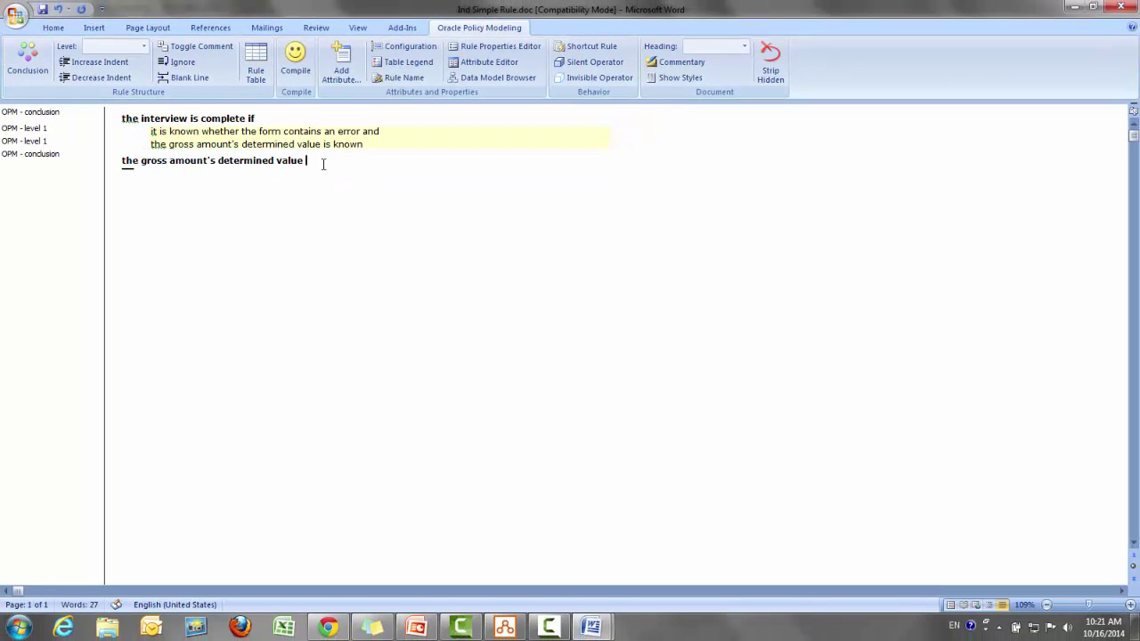
Append 'the tax rate's submitted value *' after the equals sign in the conclusion
click(505, 627)
click(314, 135)
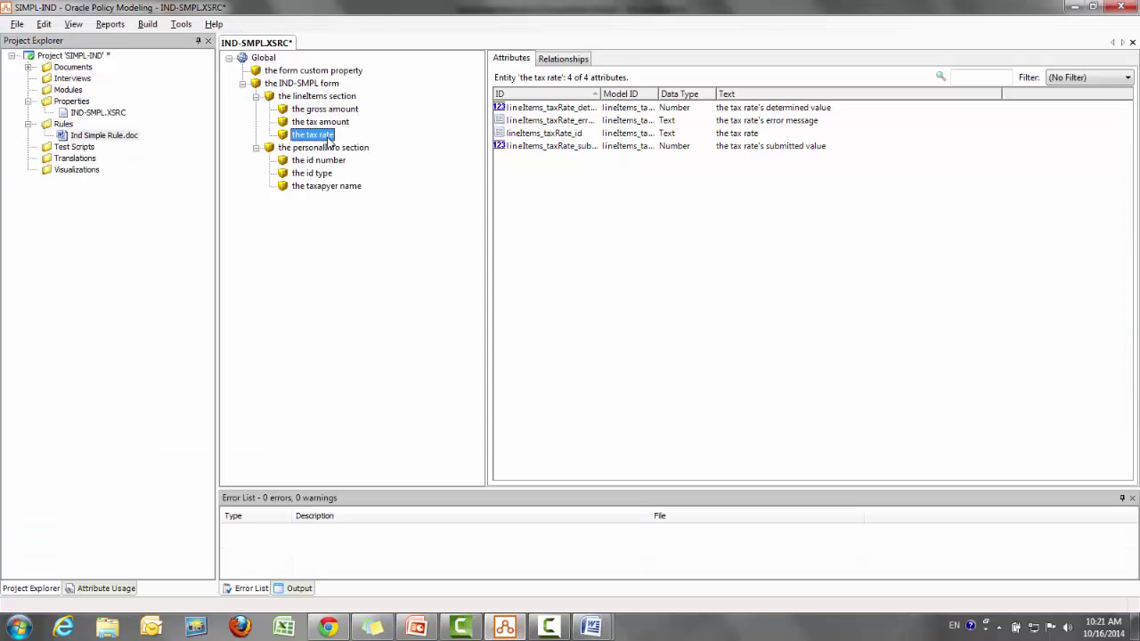
double_click(795, 147)
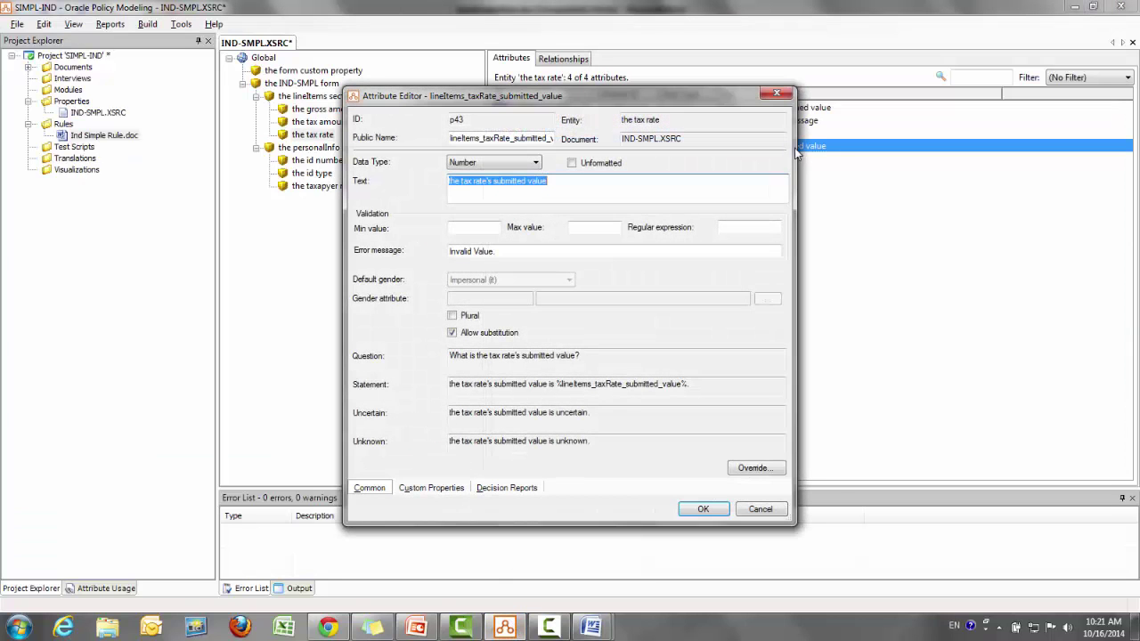
click(712, 511)
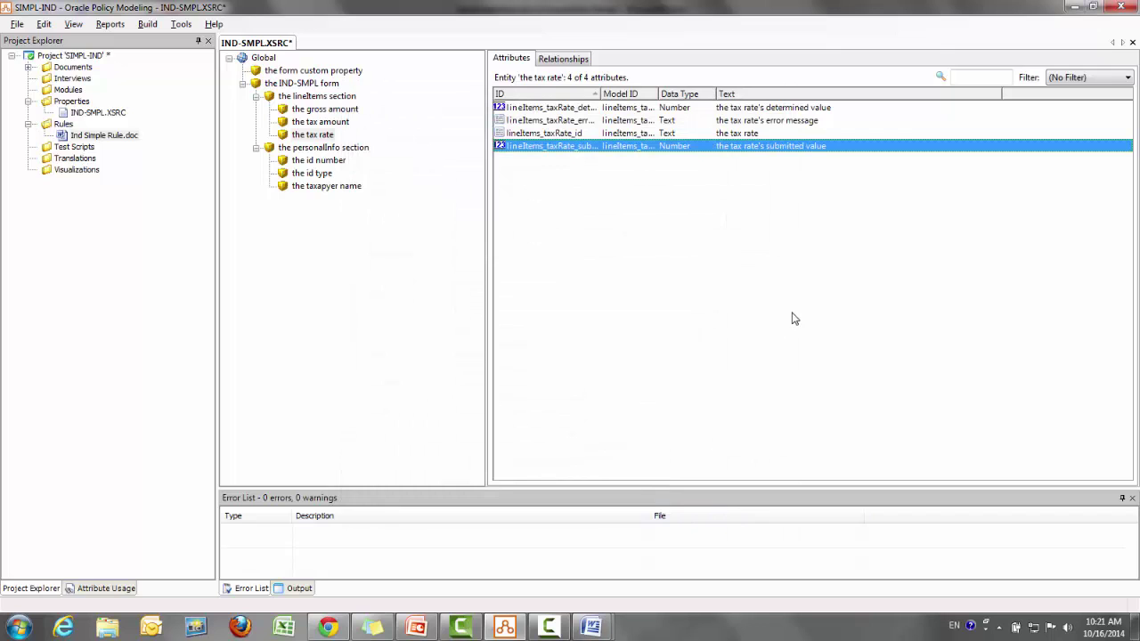
key(alt+Tab)
text(the tax rate's submitted value )
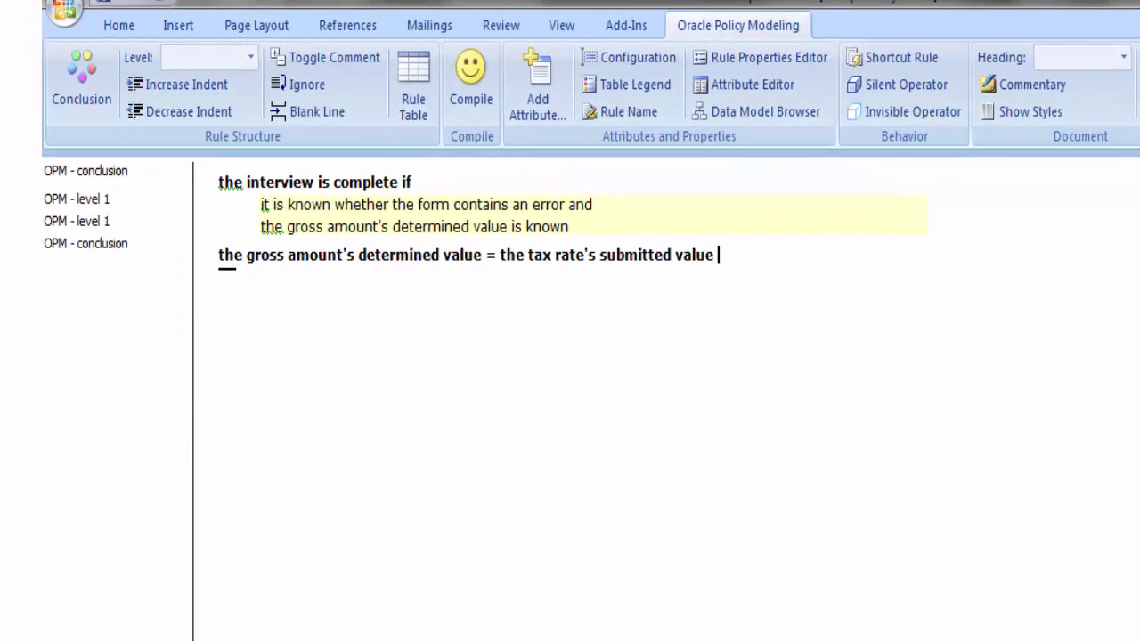
text(*)
Copy the gross amount's submitted value attribute text from Oracle Policy Modeling
key(alt+Tab)
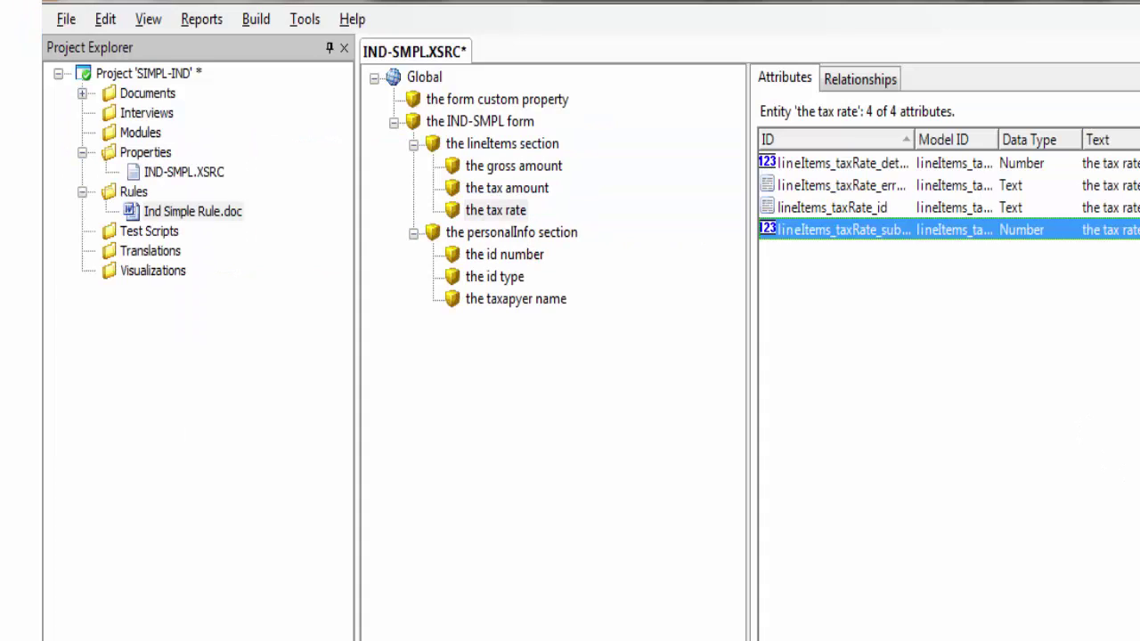
click(522, 190)
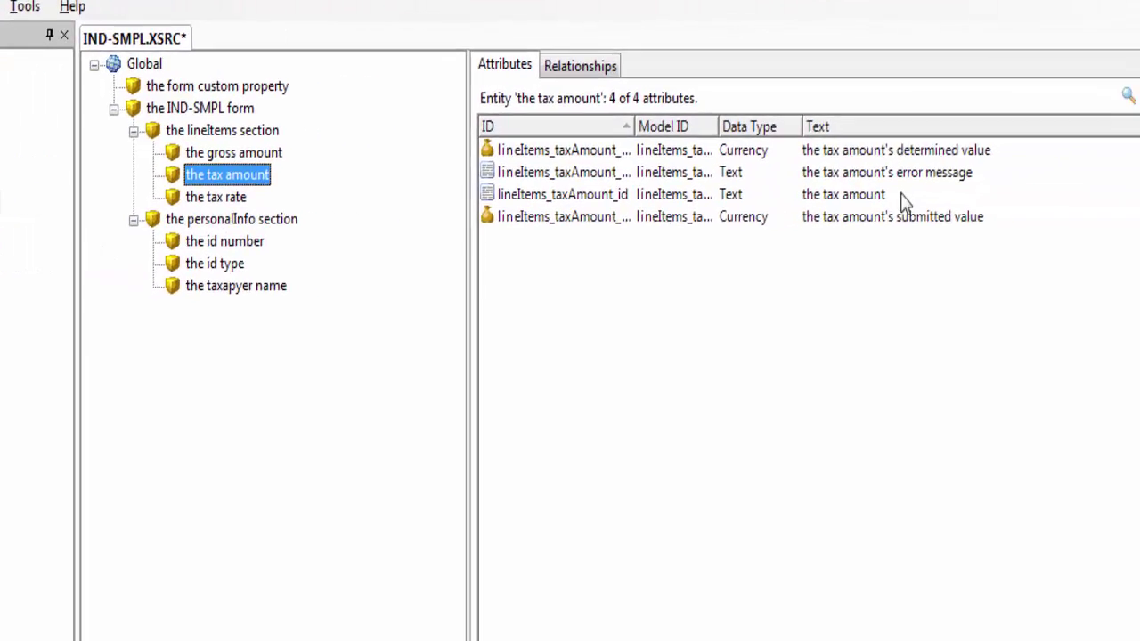
double_click(899, 219)
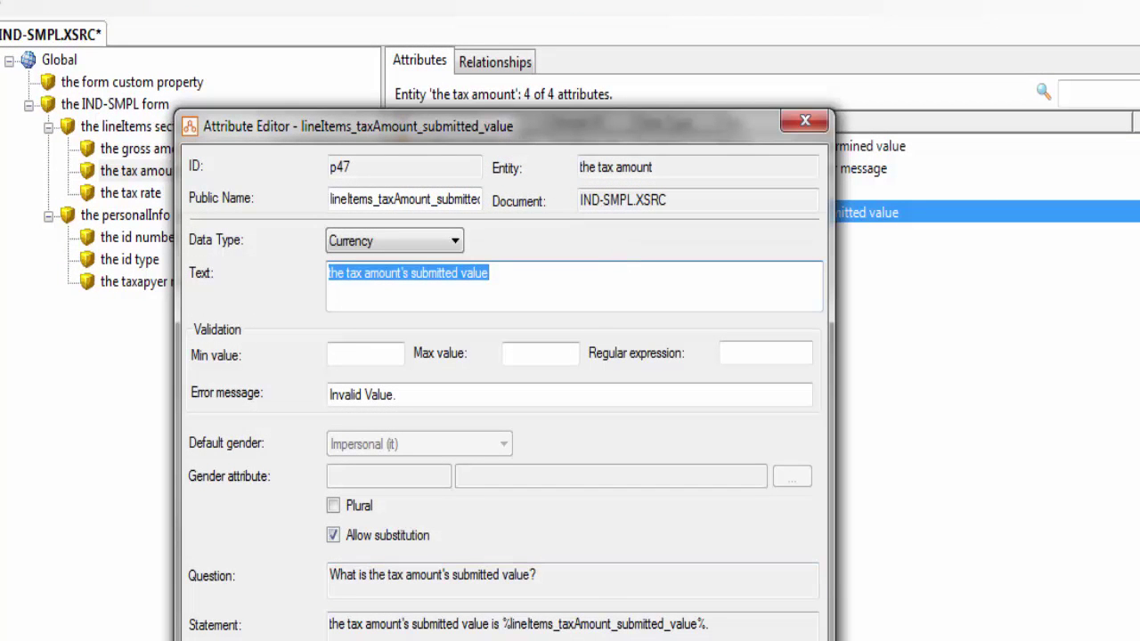
key(Escape)
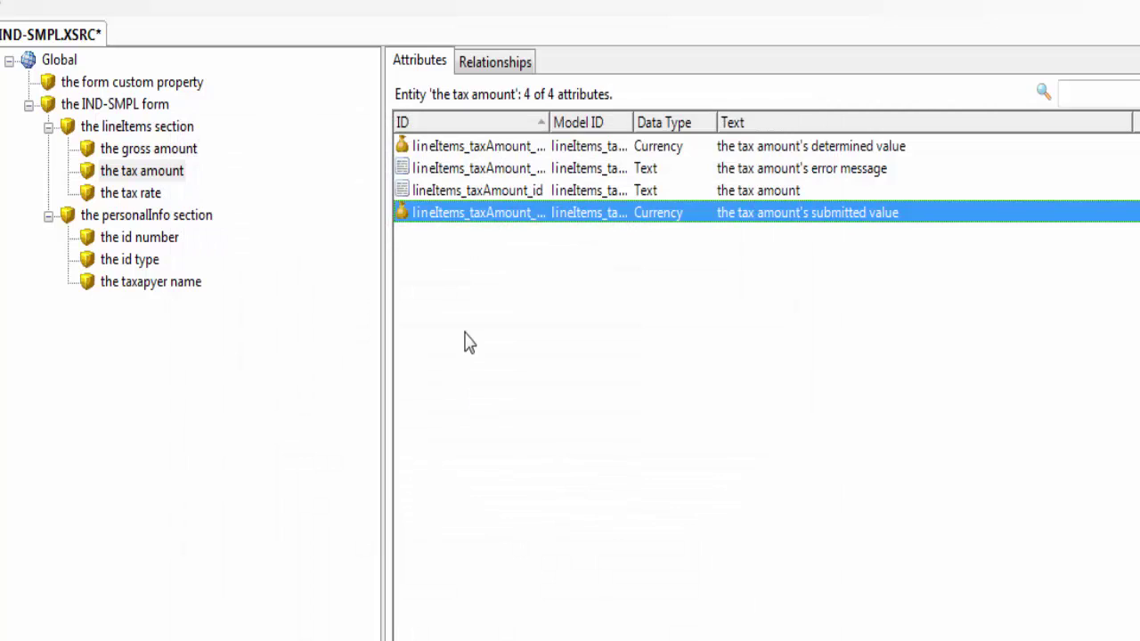
click(157, 152)
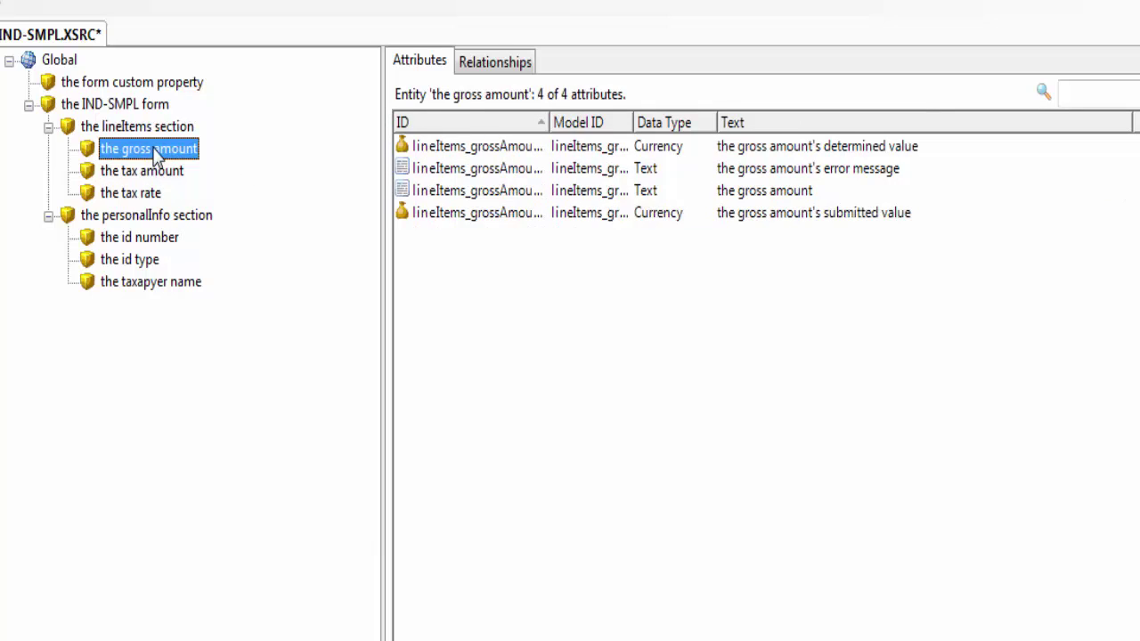
double_click(853, 219)
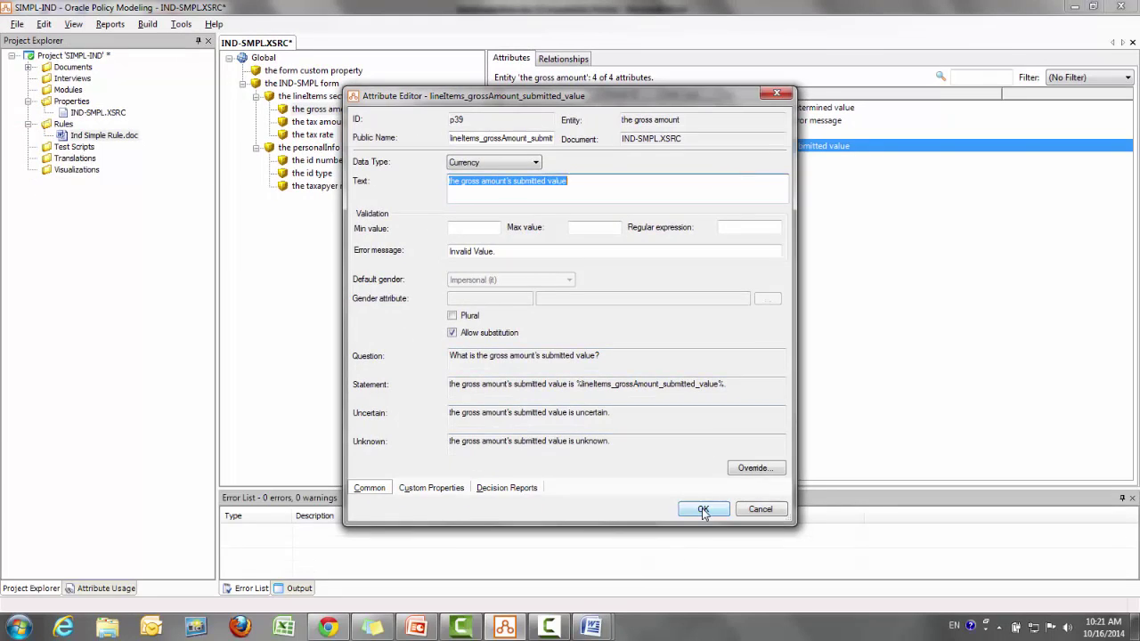
click(704, 509)
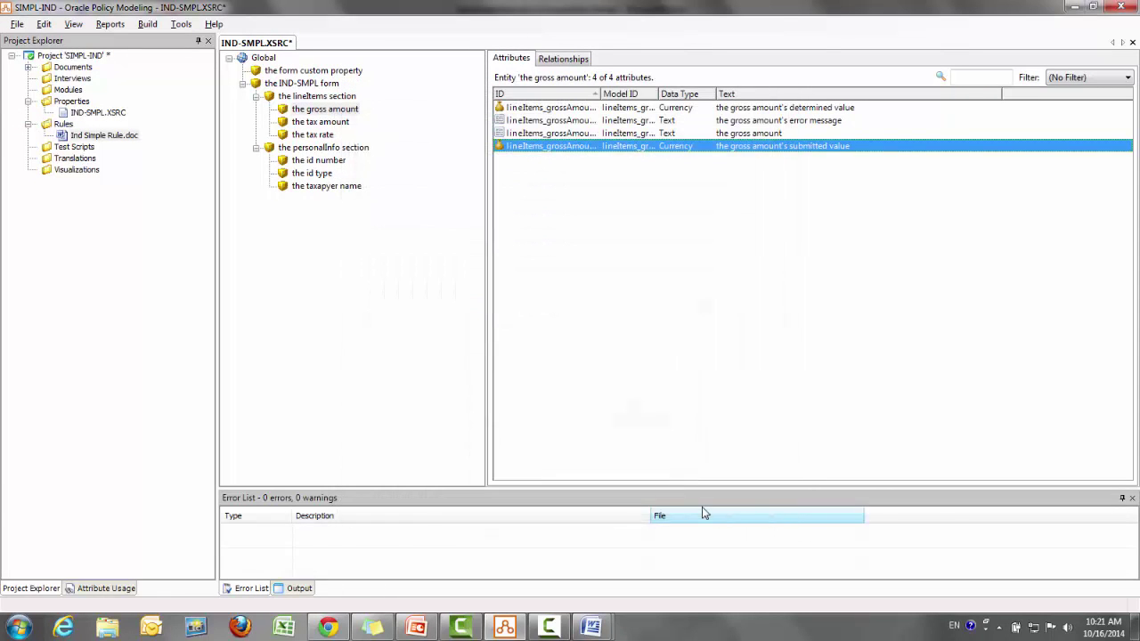
key(alt+Tab)
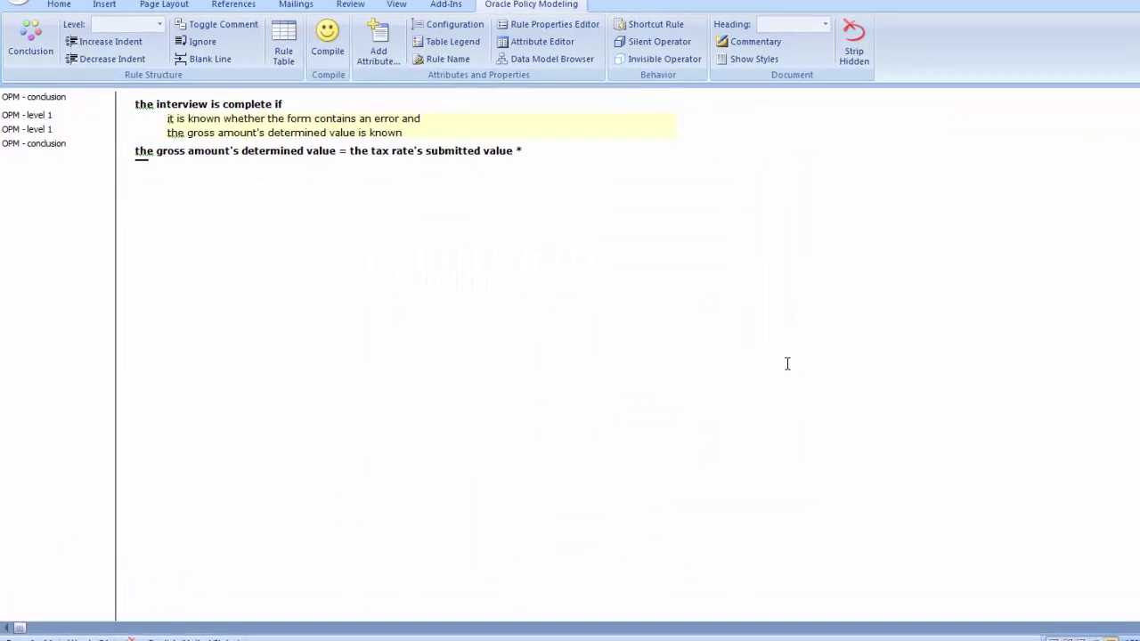
Finish the rule with the gross amount's submitted value and paste 'the form contains an error' below
text(the gross amount's submitted value)
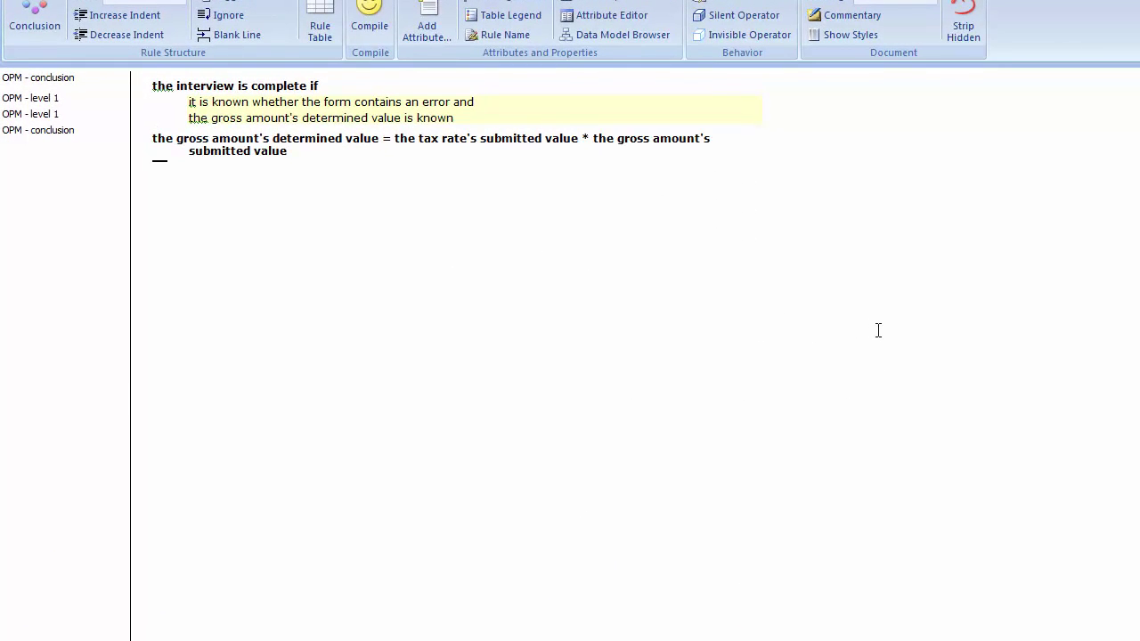
key(Return)
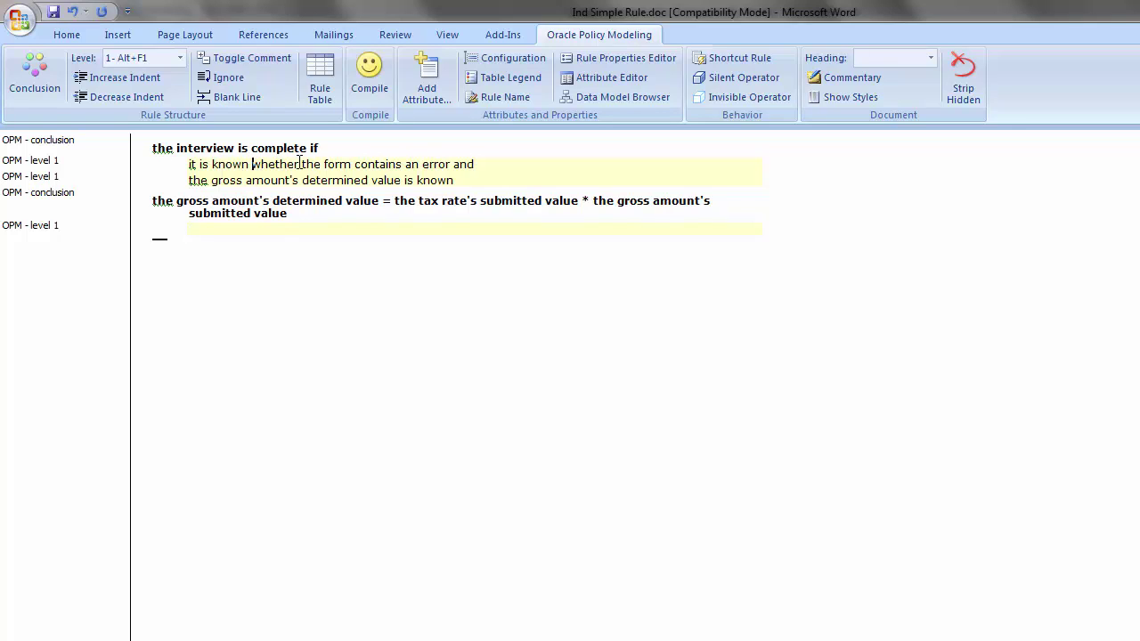
drag(302, 163, 434, 160)
key(ctrl+c)
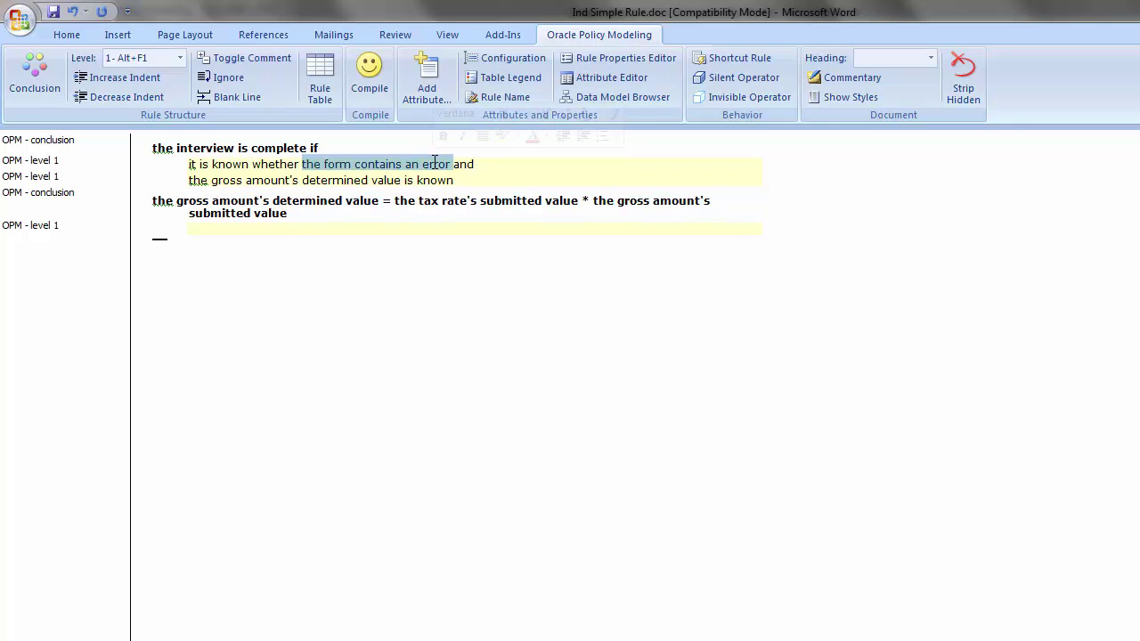
click(316, 220)
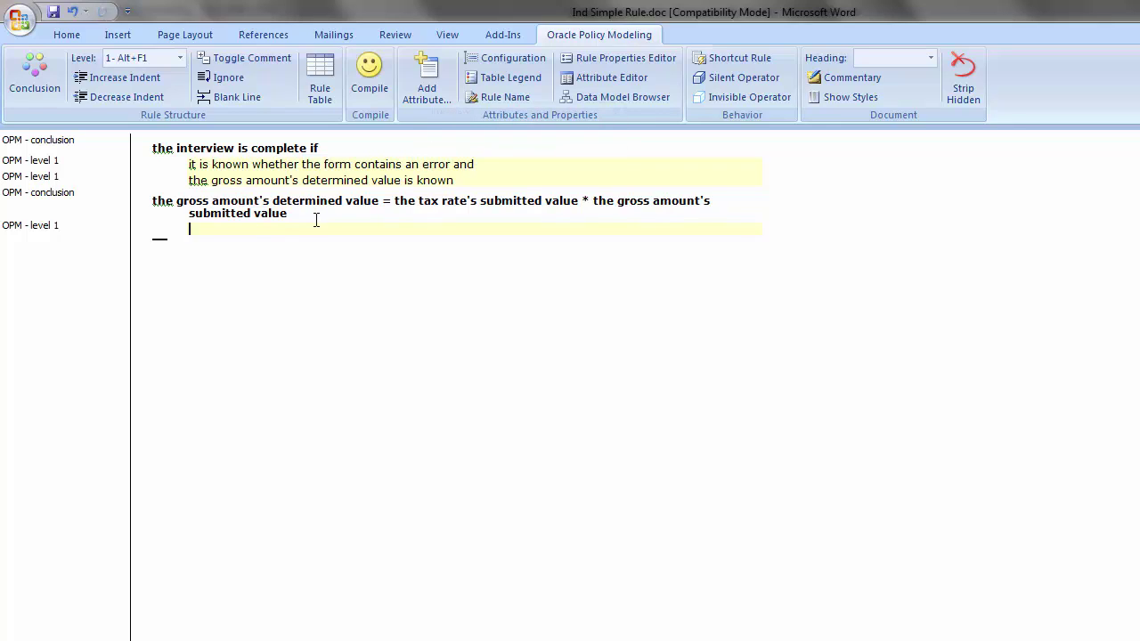
key(ctrl+v)
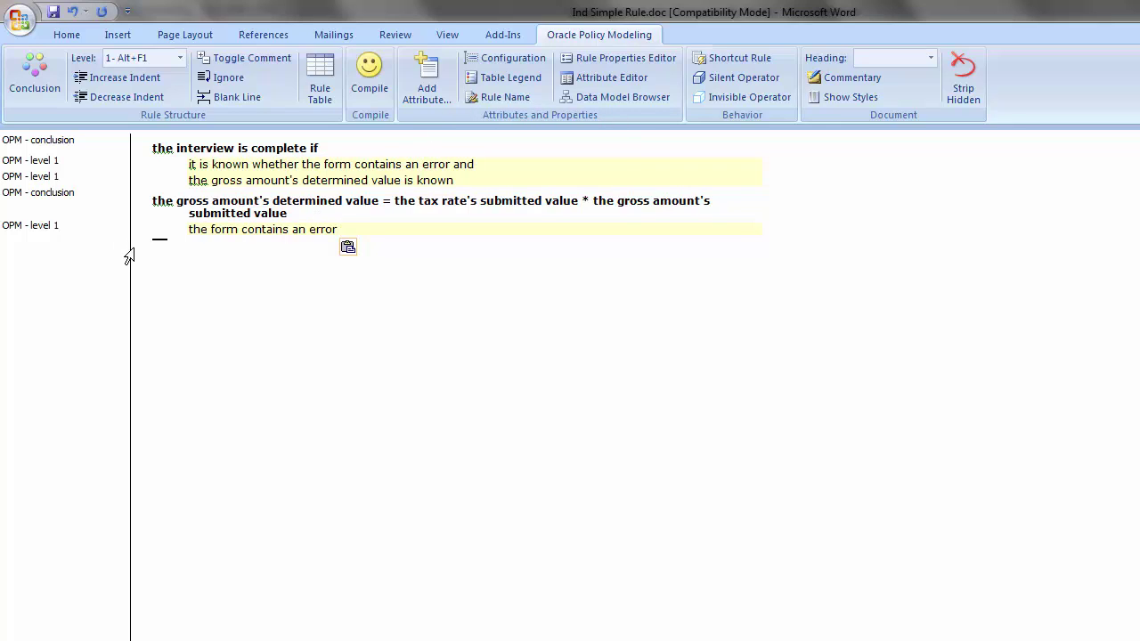
Make it the conclusion 'the form contains an error if' and start a condition line
click(159, 240)
click(35, 78)
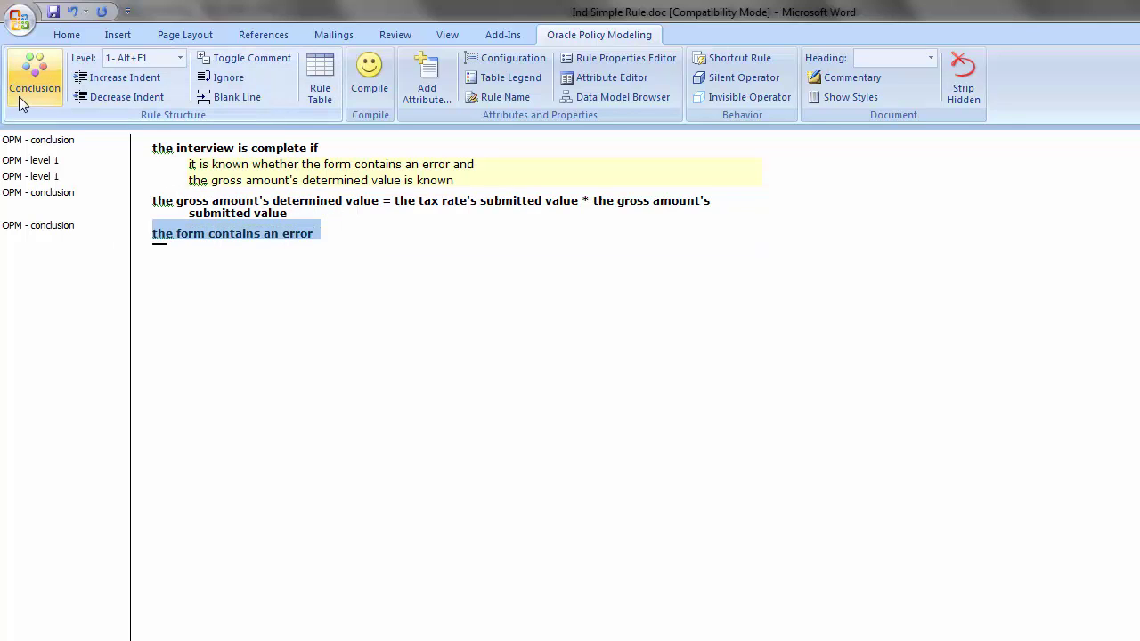
click(338, 246)
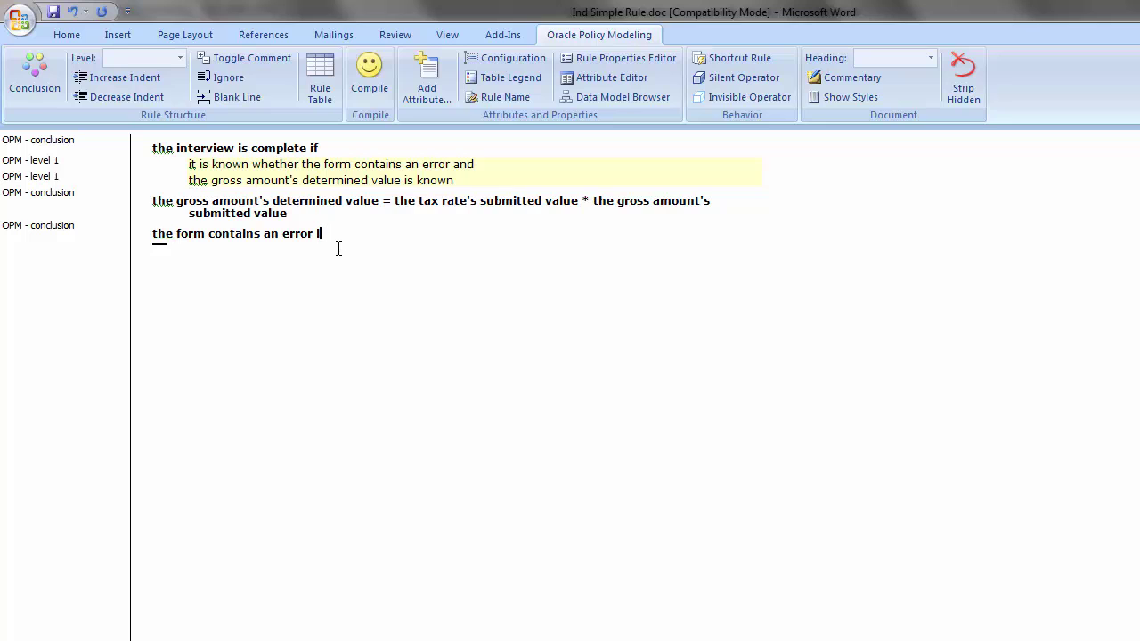
text(if)
key(Return)
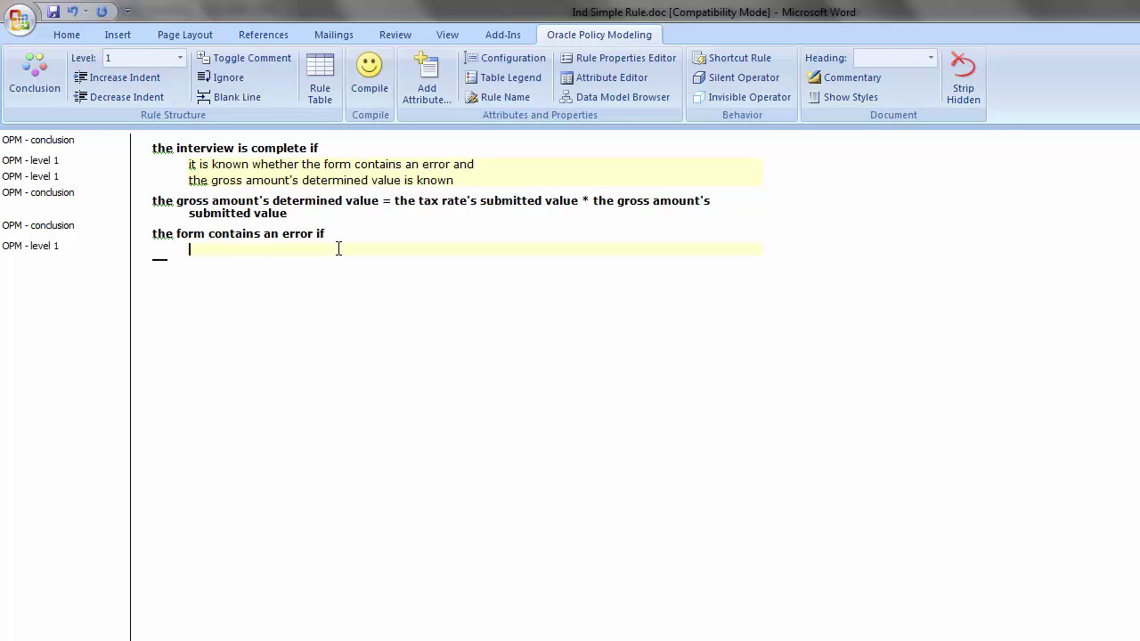
key(alt+Tab)
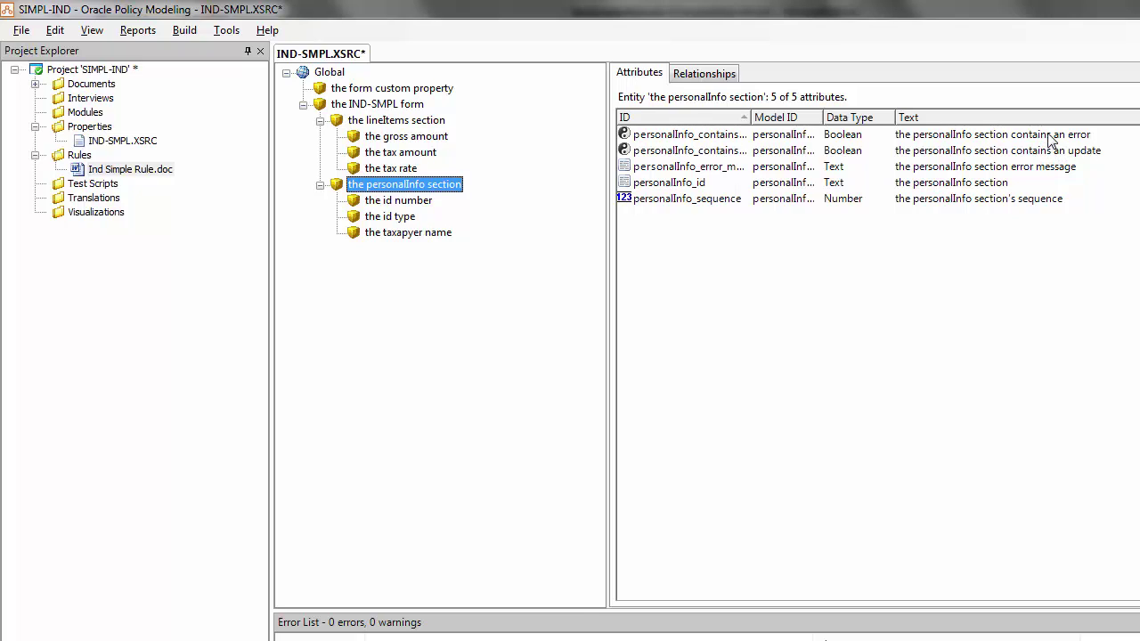
Copy the personalInfo_contains_error attribute's text and bring the Word rule document back
double_click(1051, 135)
key(ctrl+c)
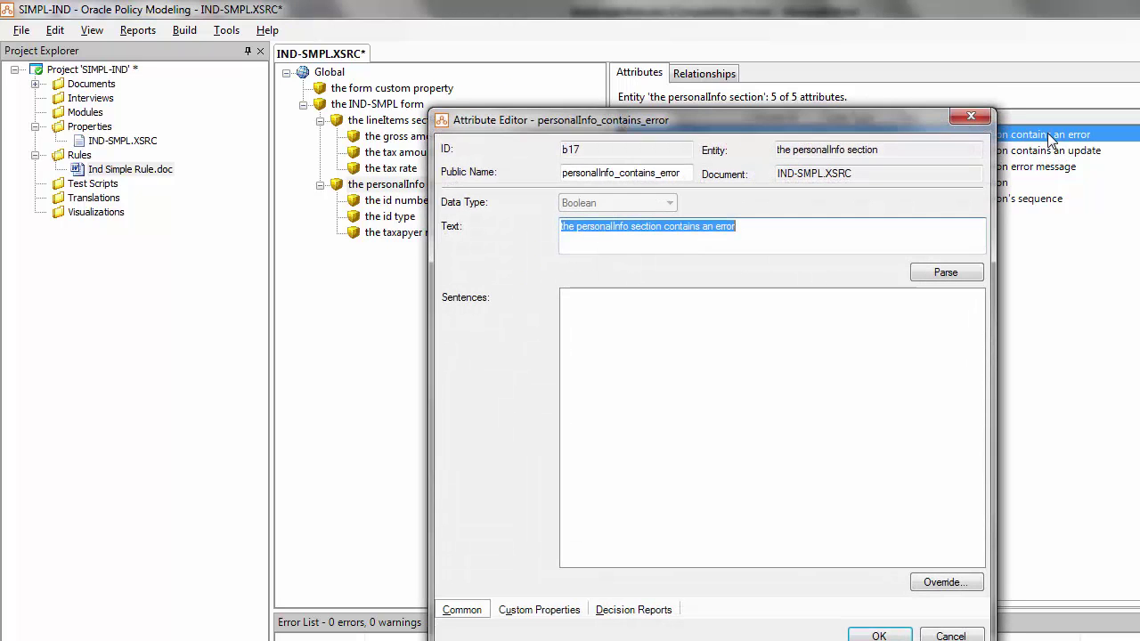
click(877, 634)
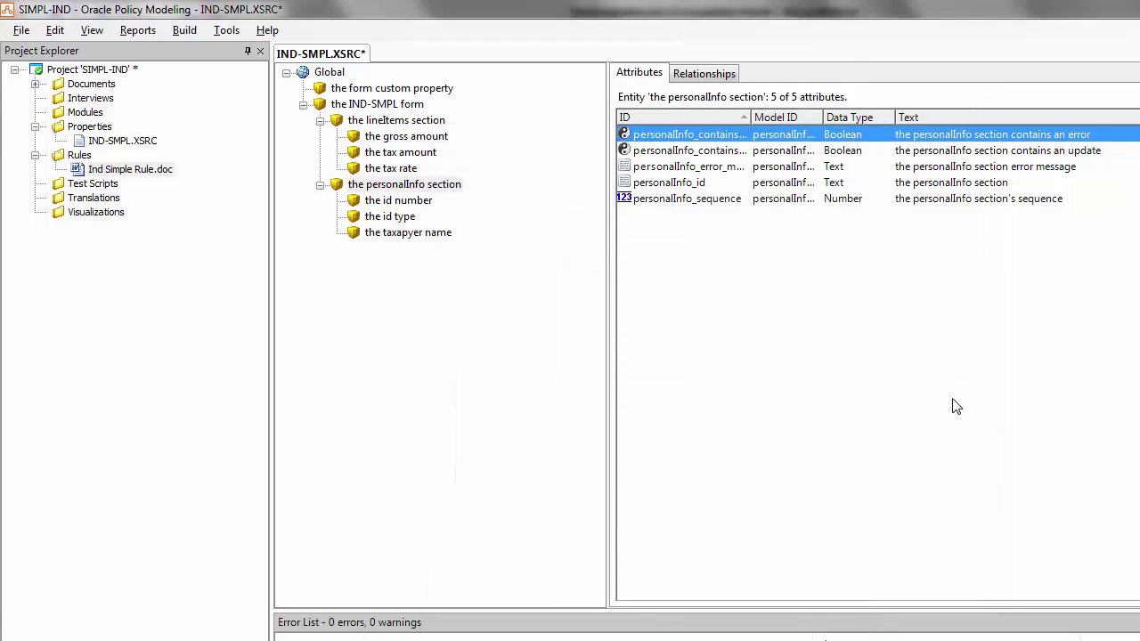
key(alt+Tab)
Paste the personalInfo error condition, then reuse it as a new conclusion 'the personalInfo section contains an error if'
key(ctrl+v)
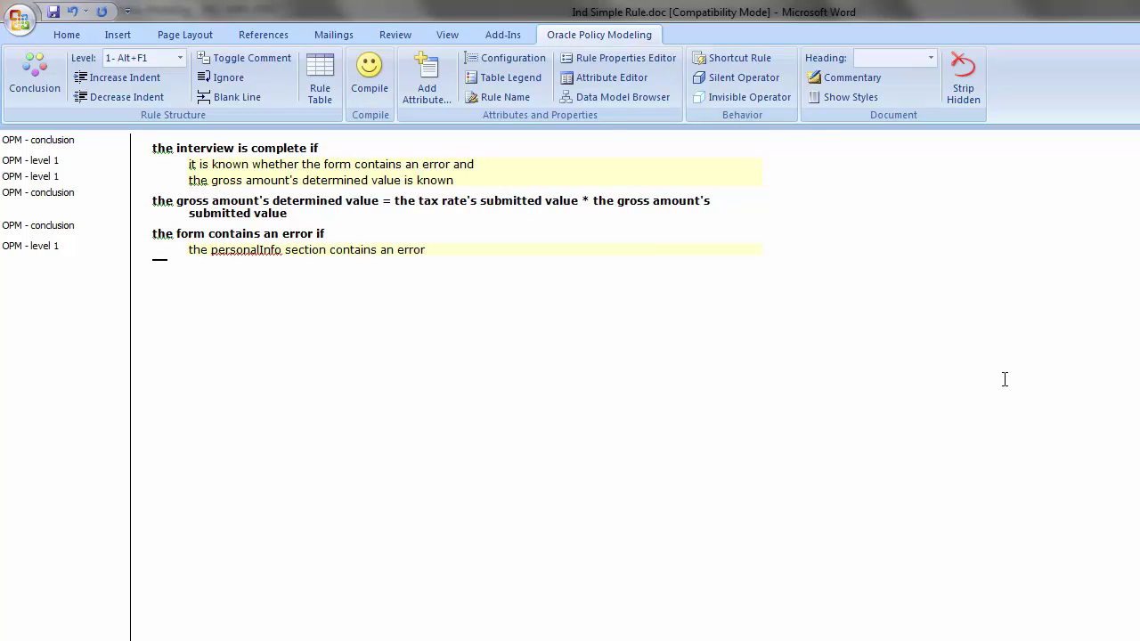
key(Return)
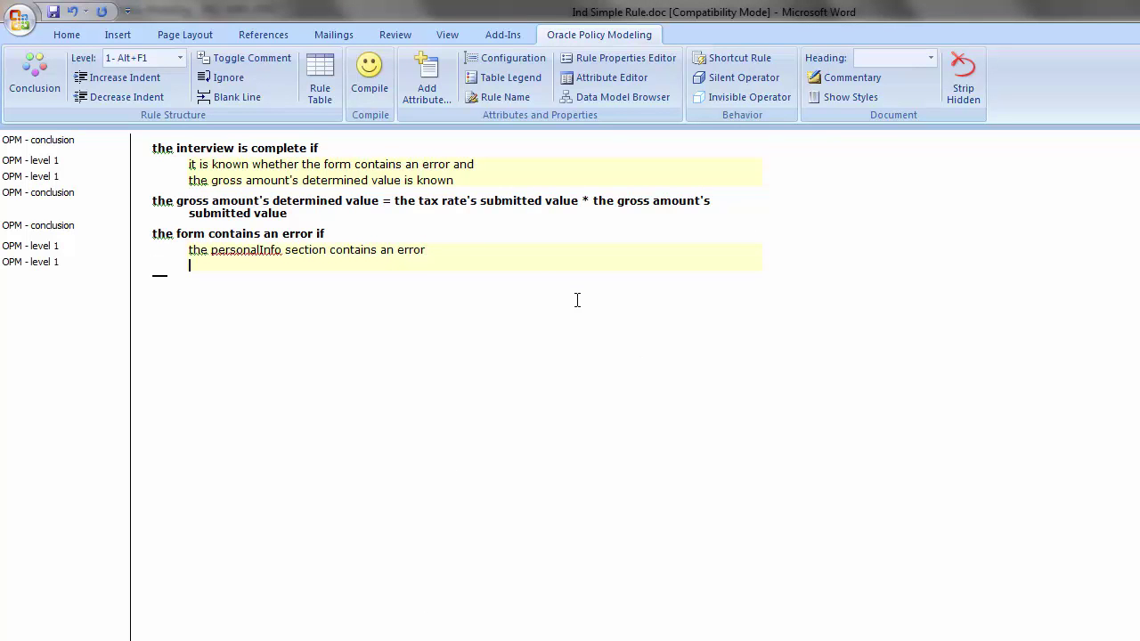
drag(452, 248, 203, 253)
key(ctrl+c)
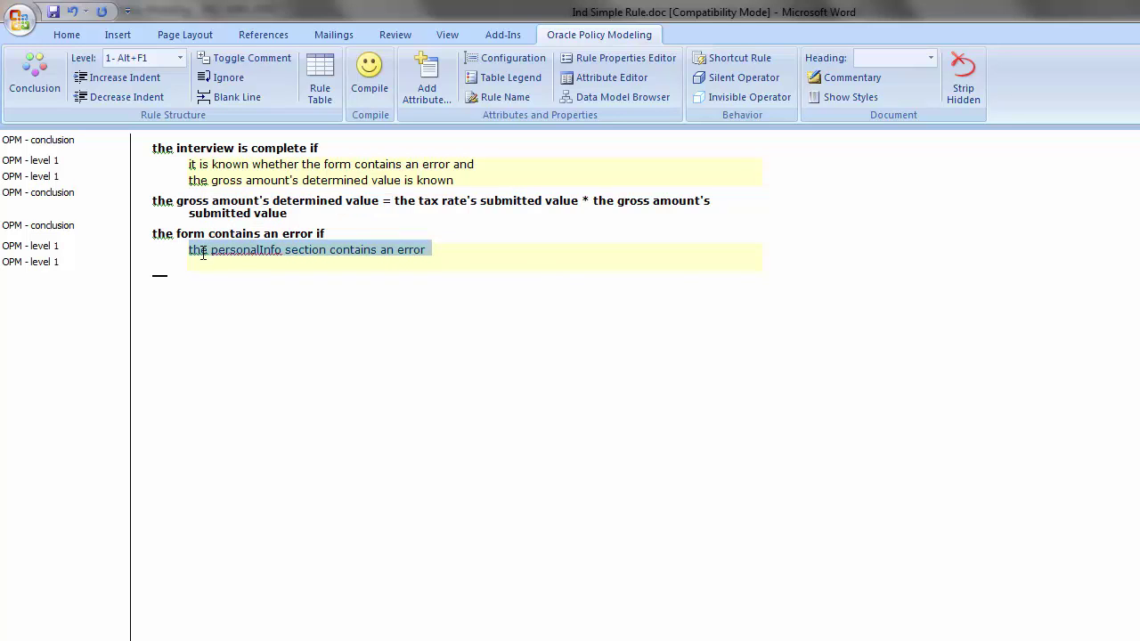
click(203, 261)
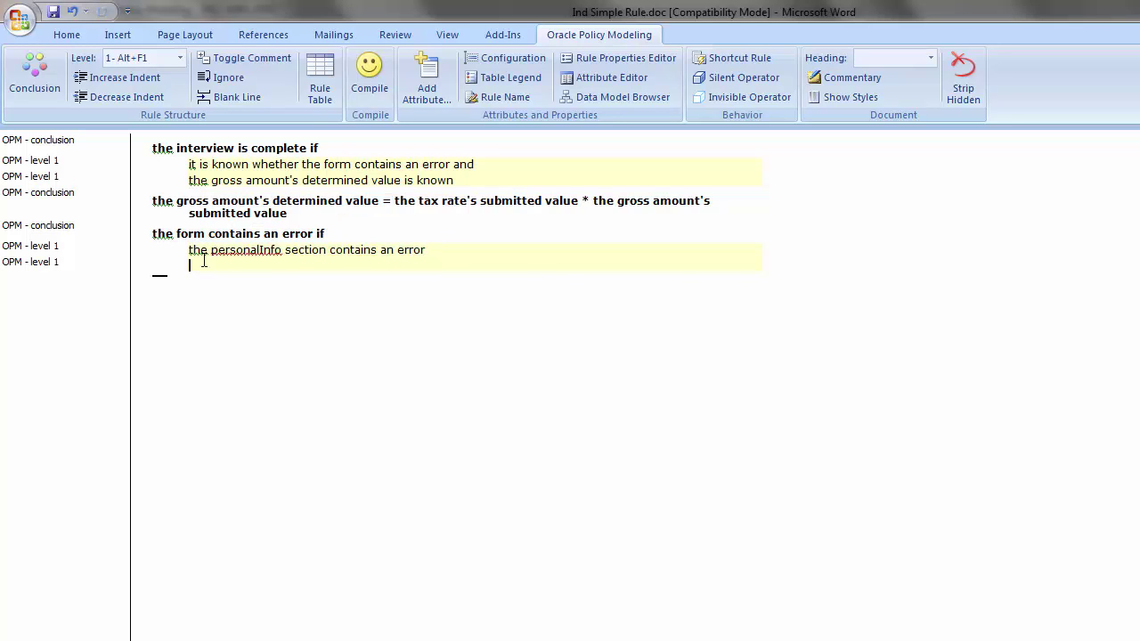
key(ctrl+v)
click(159, 267)
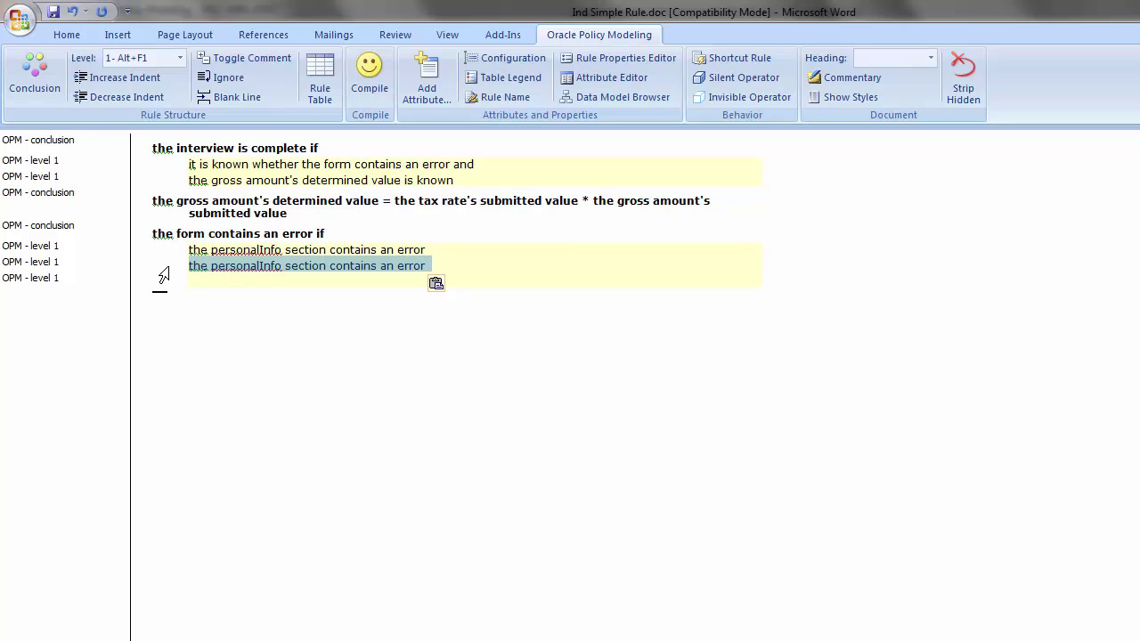
click(49, 96)
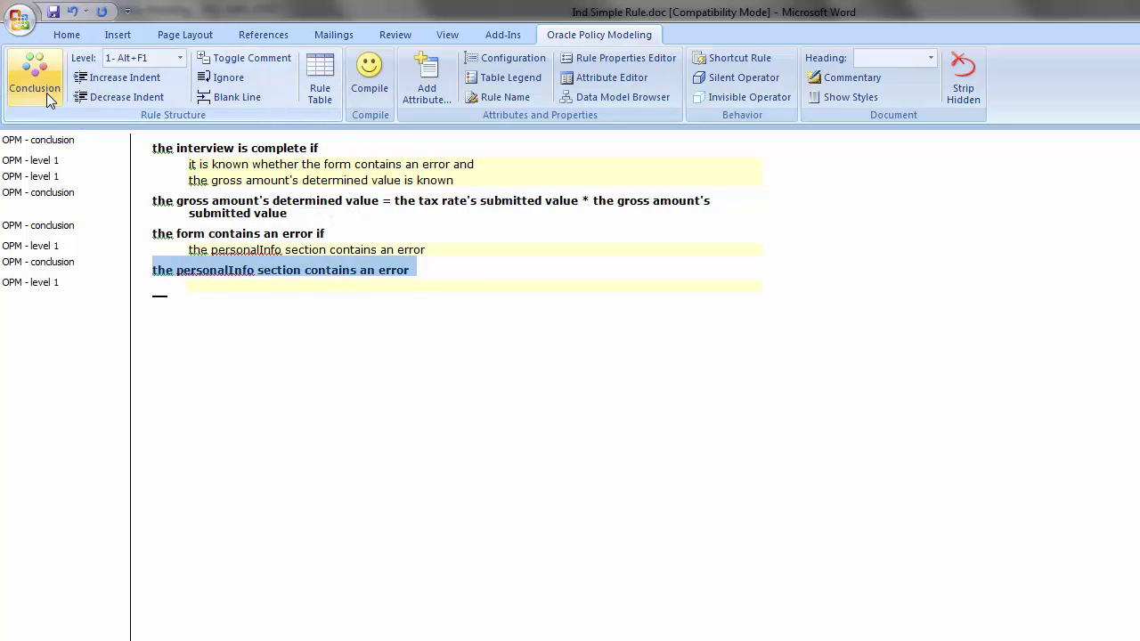
click(287, 281)
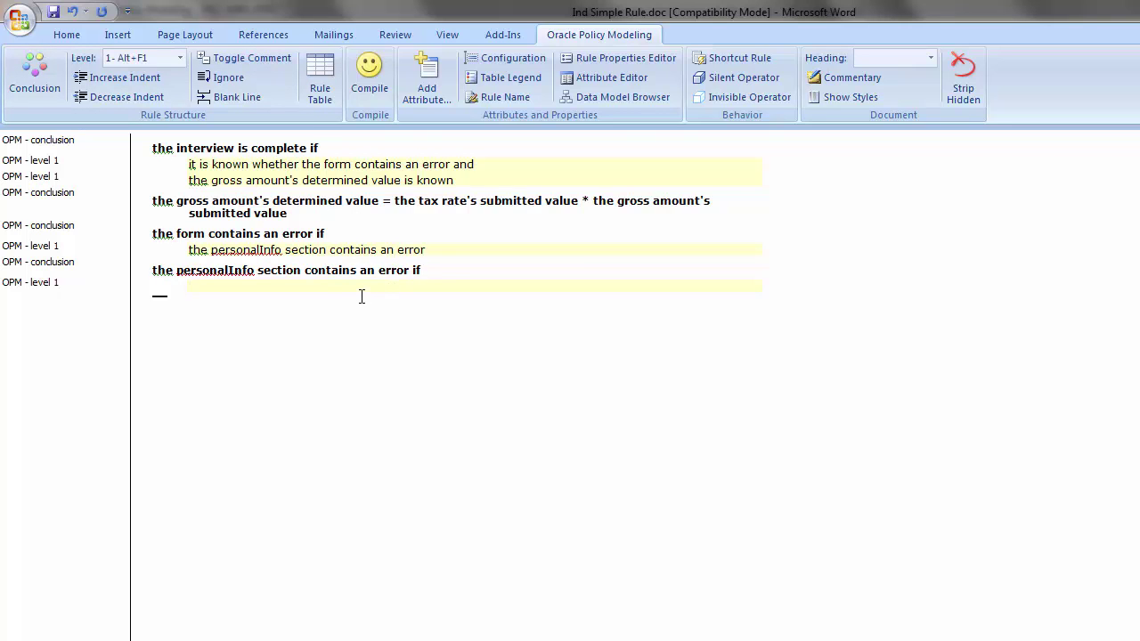
key(alt+Tab)
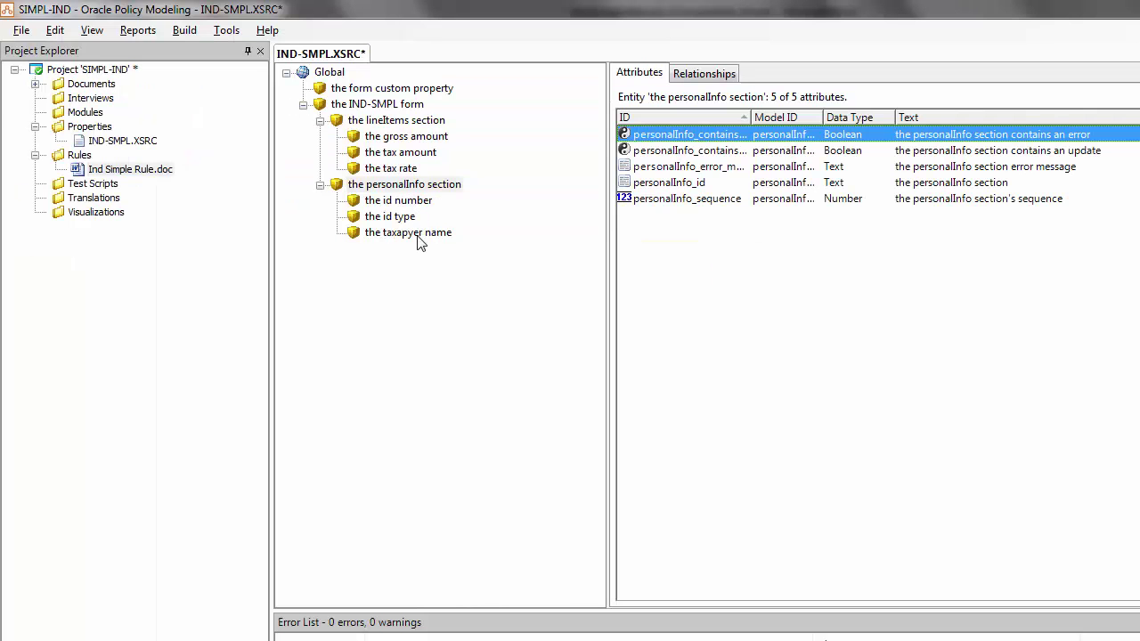
Review and copy the taxpayer name's error message attribute properties
click(418, 235)
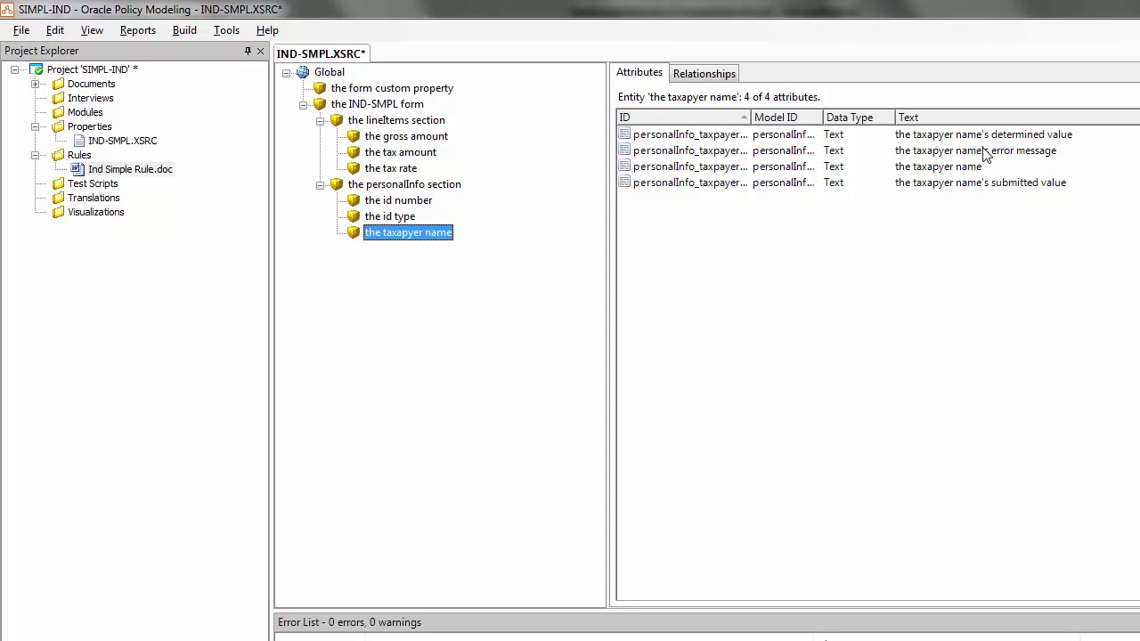
click(987, 151)
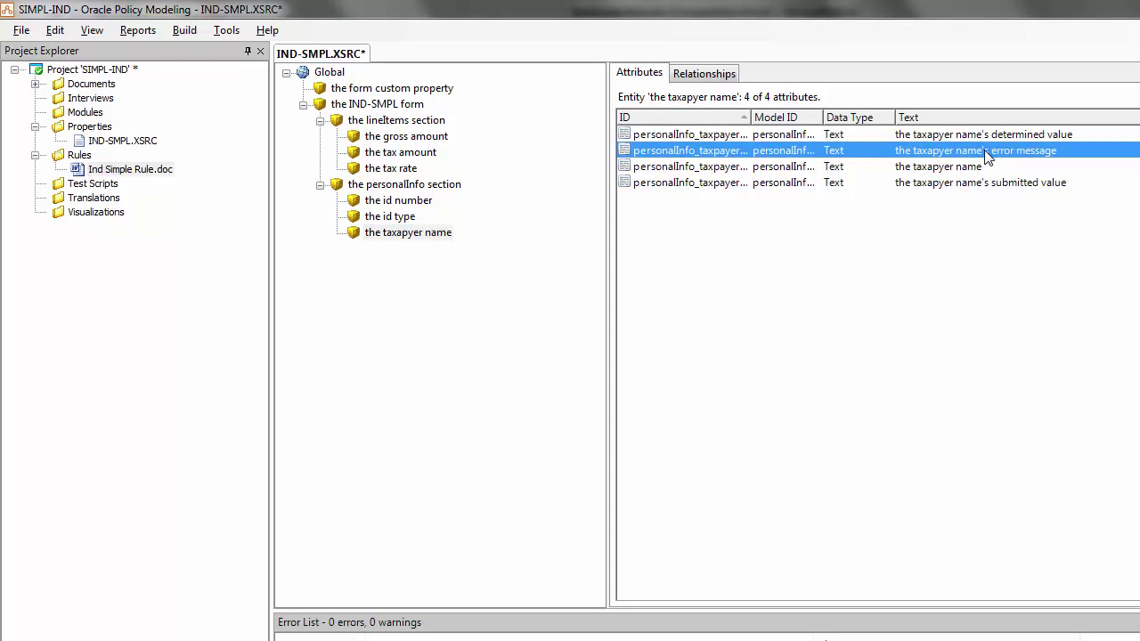
double_click(987, 151)
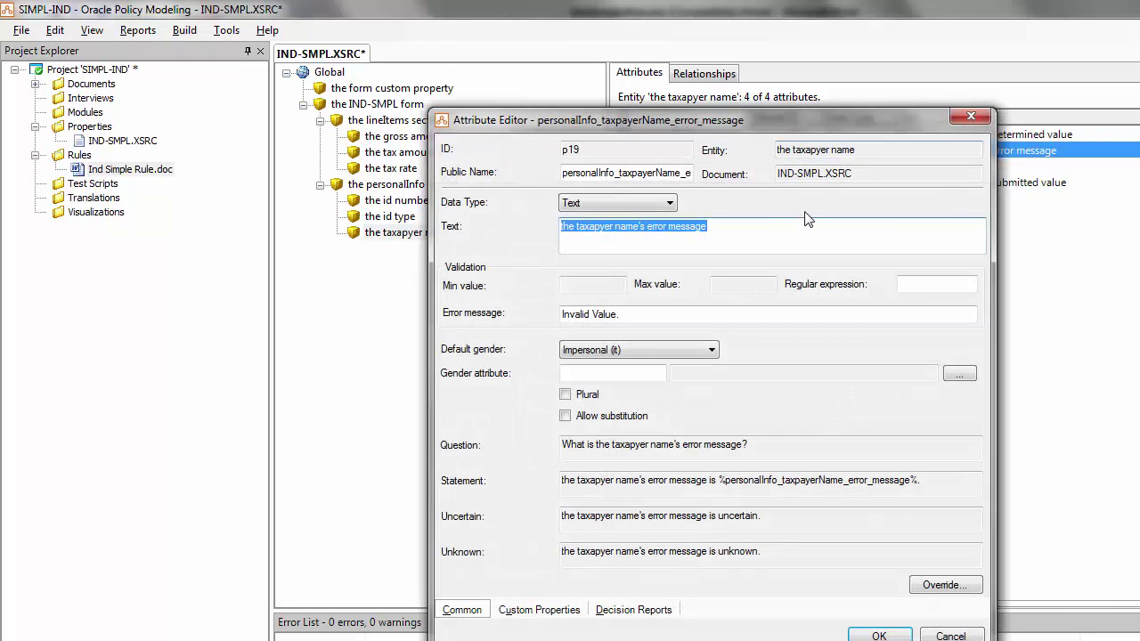
click(880, 634)
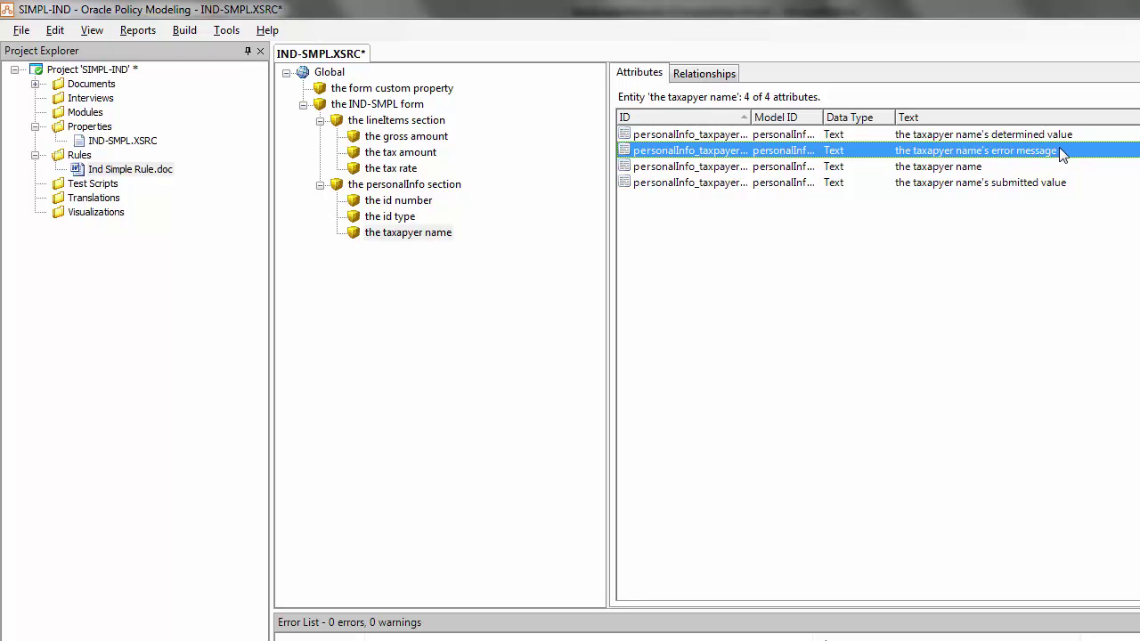
key(alt+Tab)
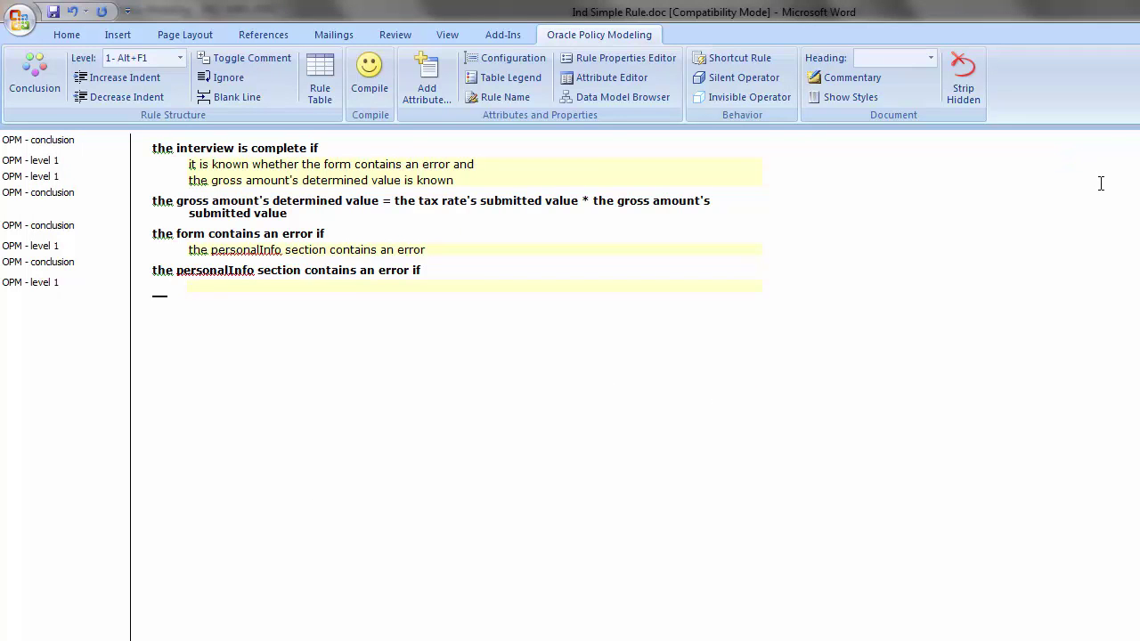
Add the condition 'the taxpayer name's error message is known' under the personalInfo conclusion
text(the taxpayer name's error message)
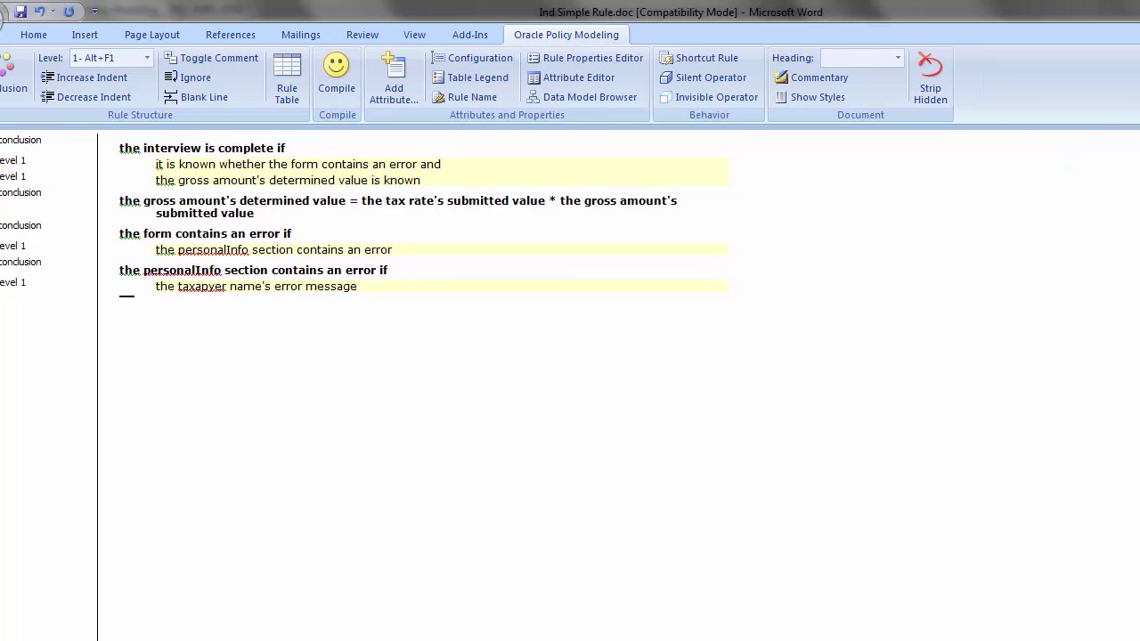
text(is k)
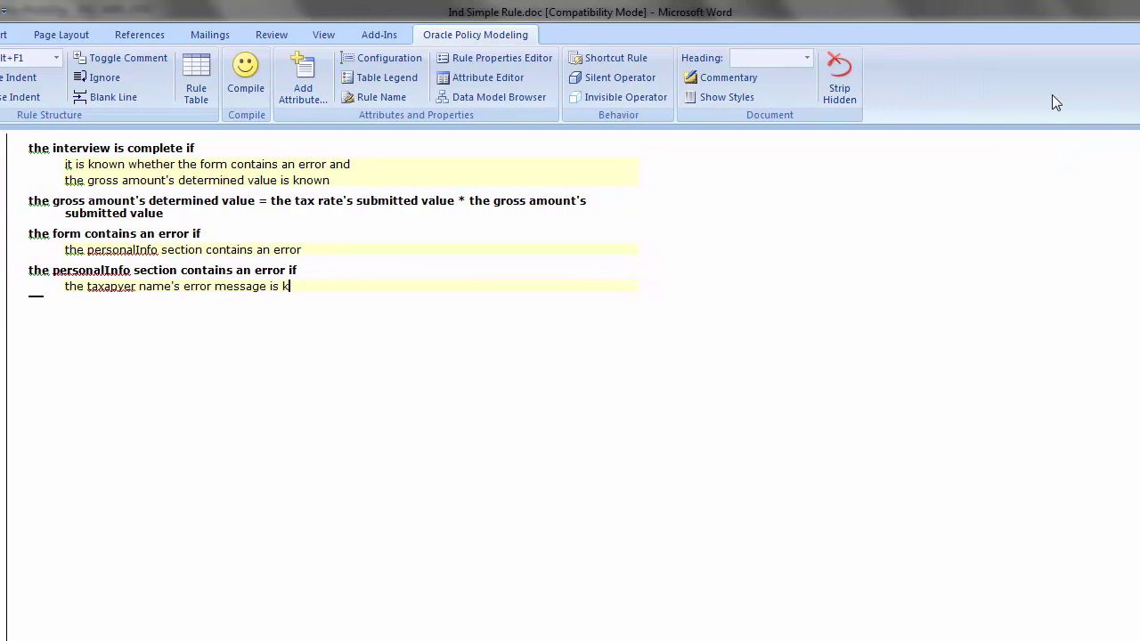
text(nown)
Insert a rule table preceded by a blank line
click(197, 89)
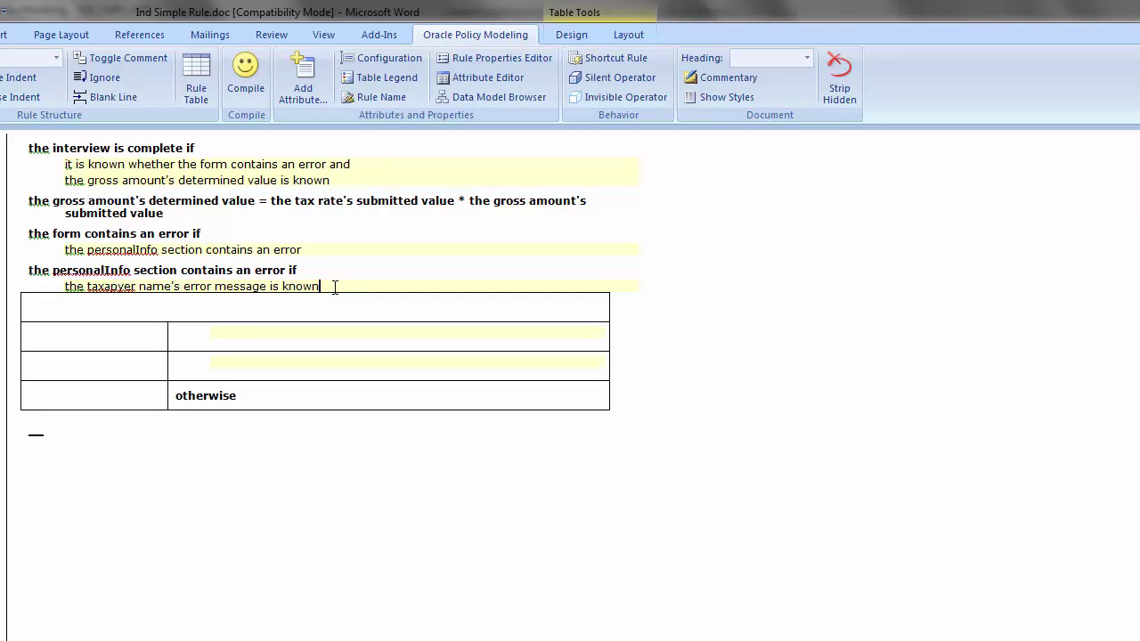
key(Return)
click(113, 98)
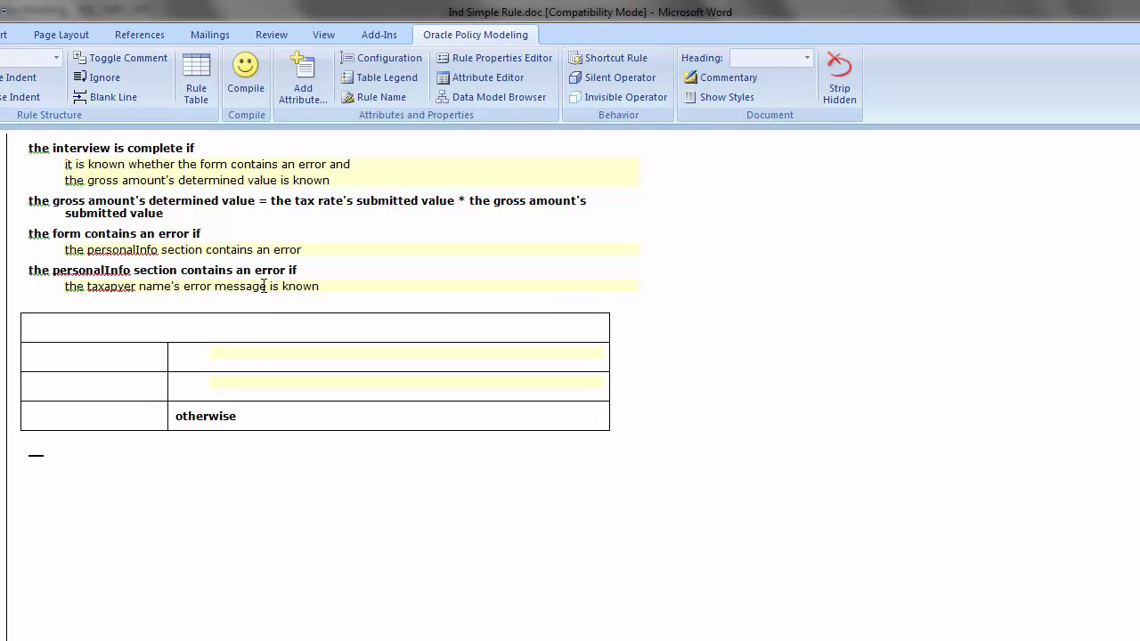
Head the table with the error message phrase and enter the value 'taxpayer name must be provided'
drag(264, 286, 69, 286)
key(ctrl+c)
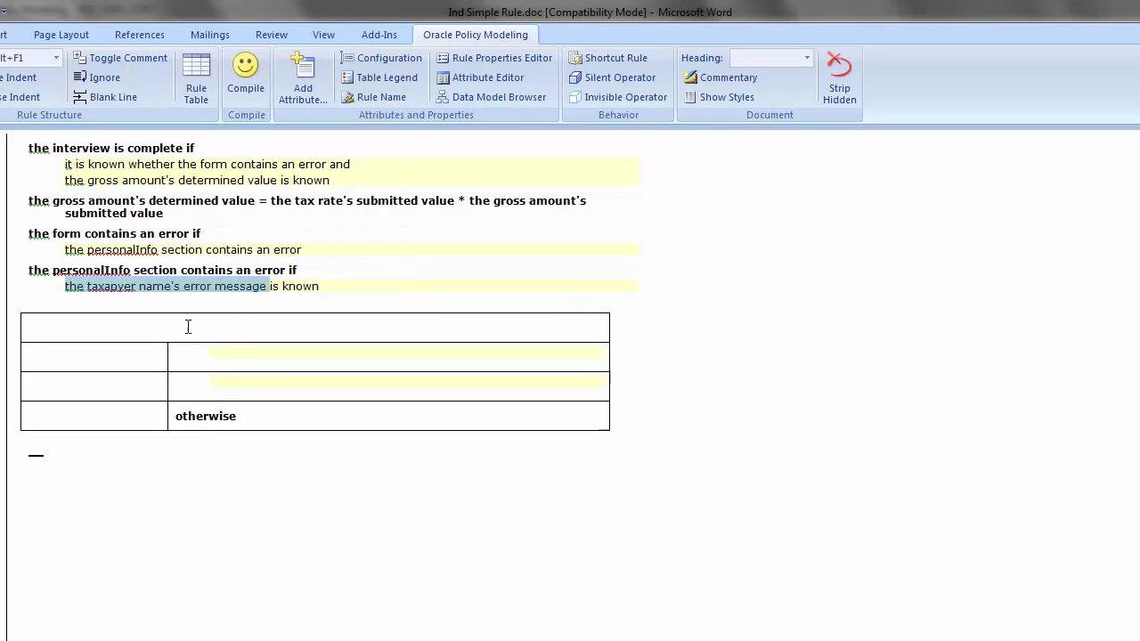
click(188, 327)
key(ctrl+v)
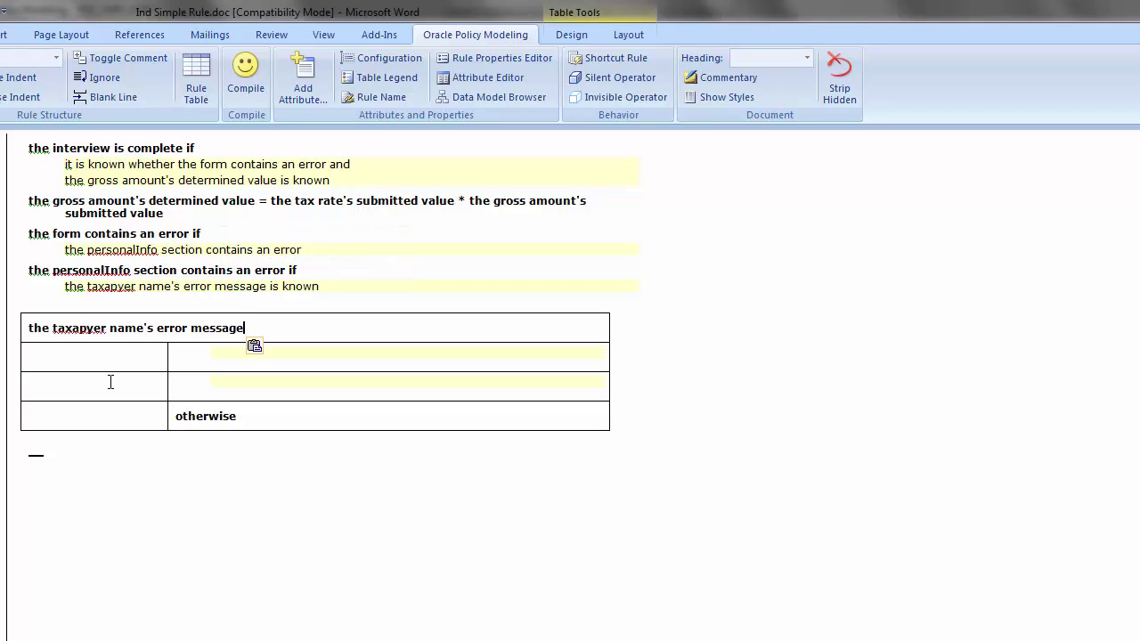
click(107, 370)
drag(167, 364, 251, 365)
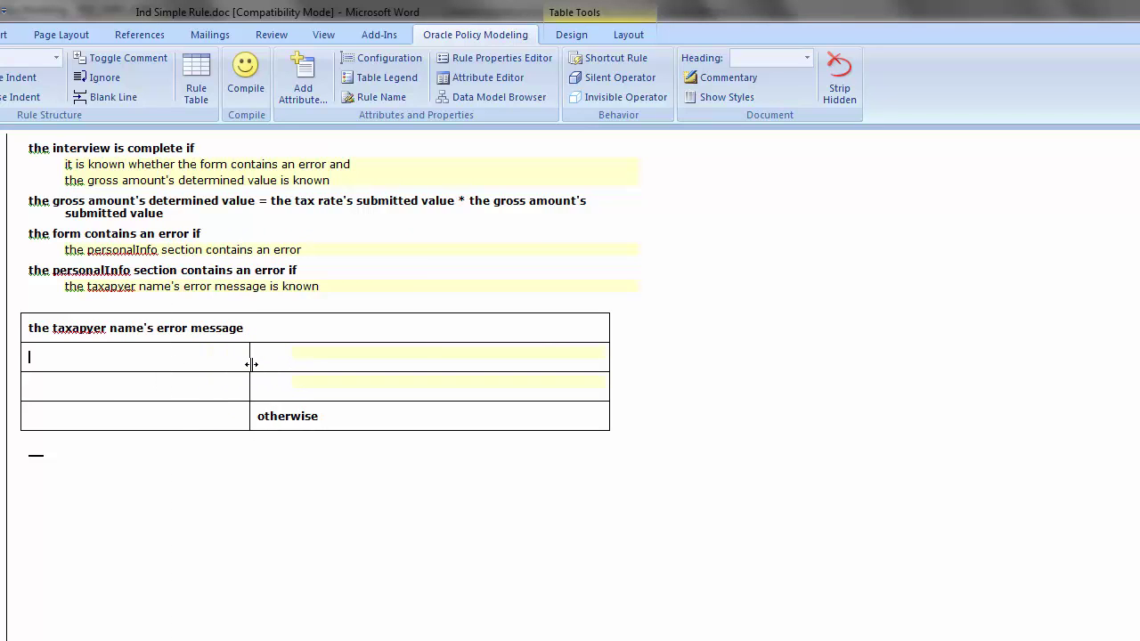
text(")
text(taxap)
text(yer name )
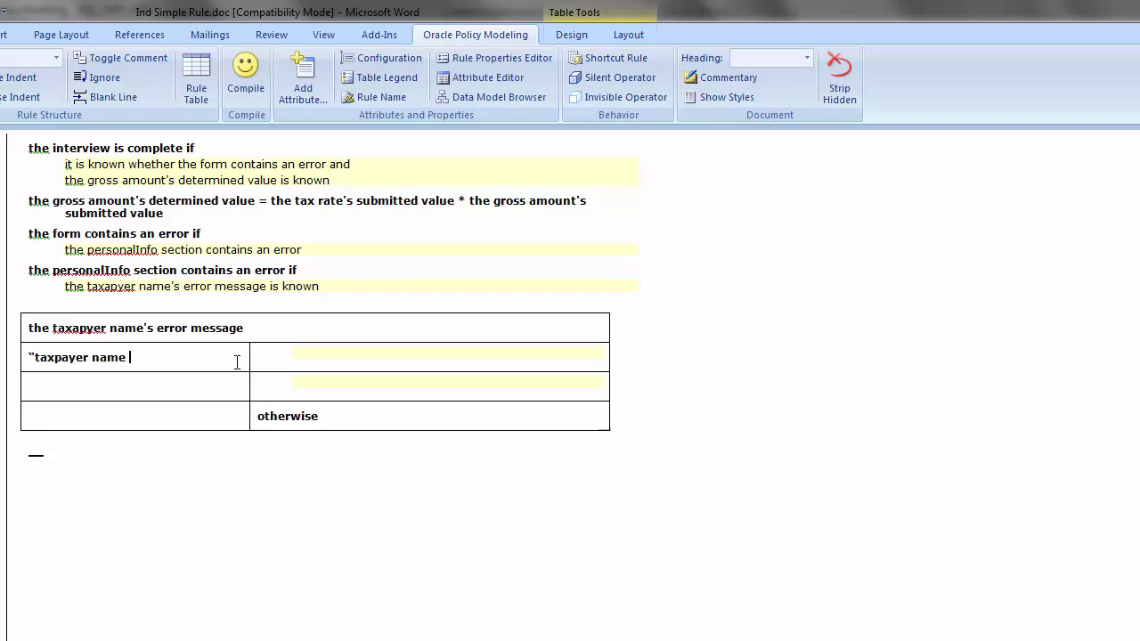
text(must be provided”)
click(320, 360)
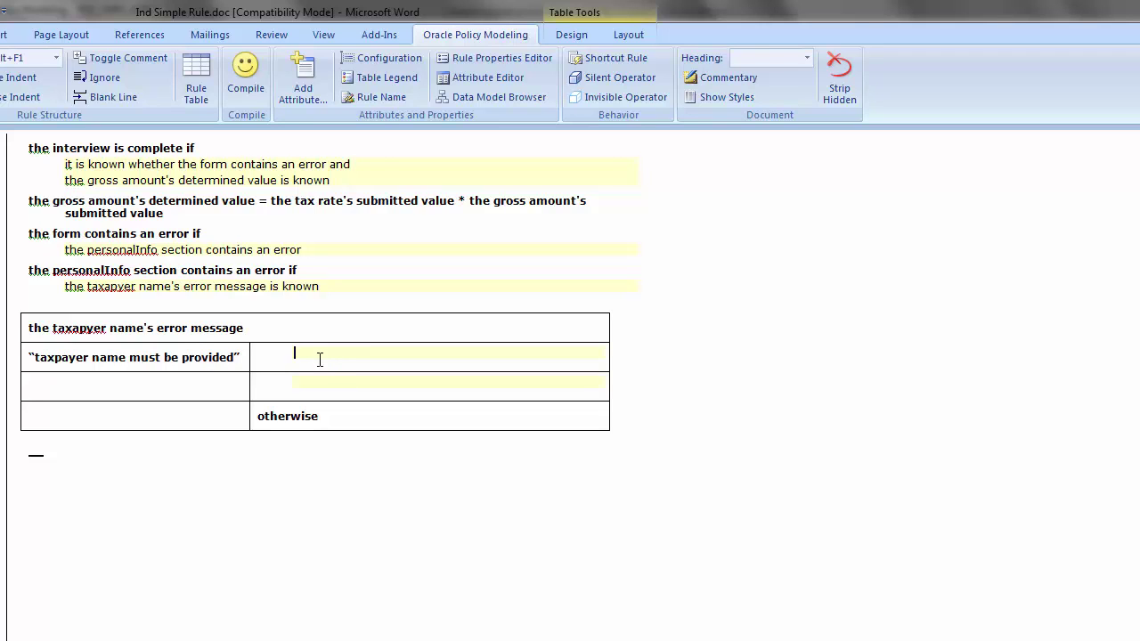
key(alt+Tab)
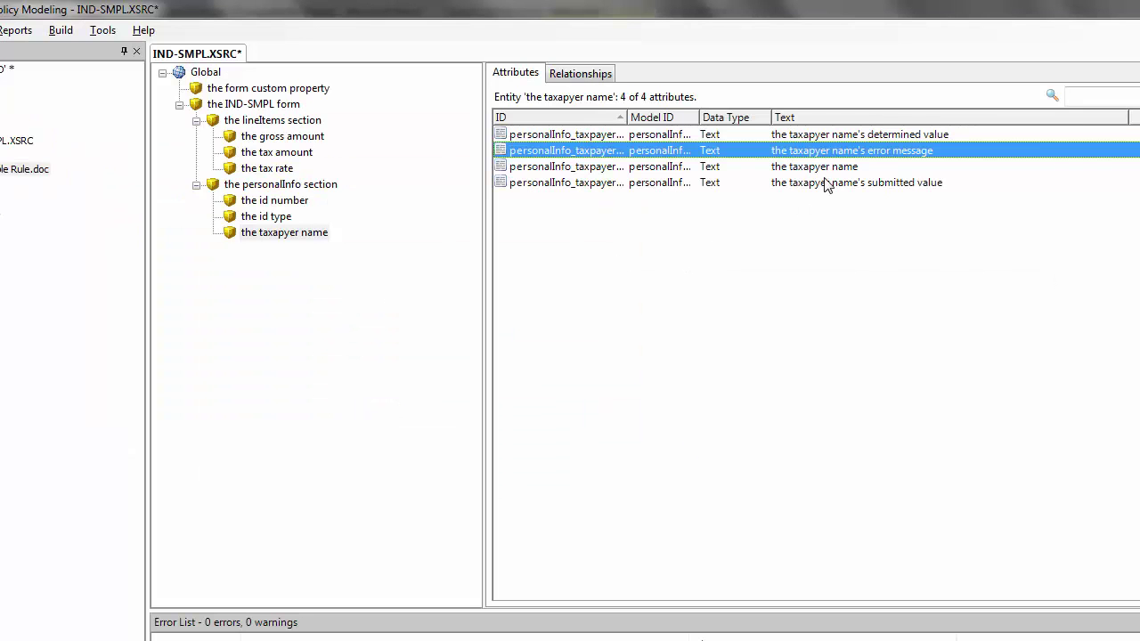
Open the taxpayer name's submitted value attribute to copy its wording
double_click(826, 184)
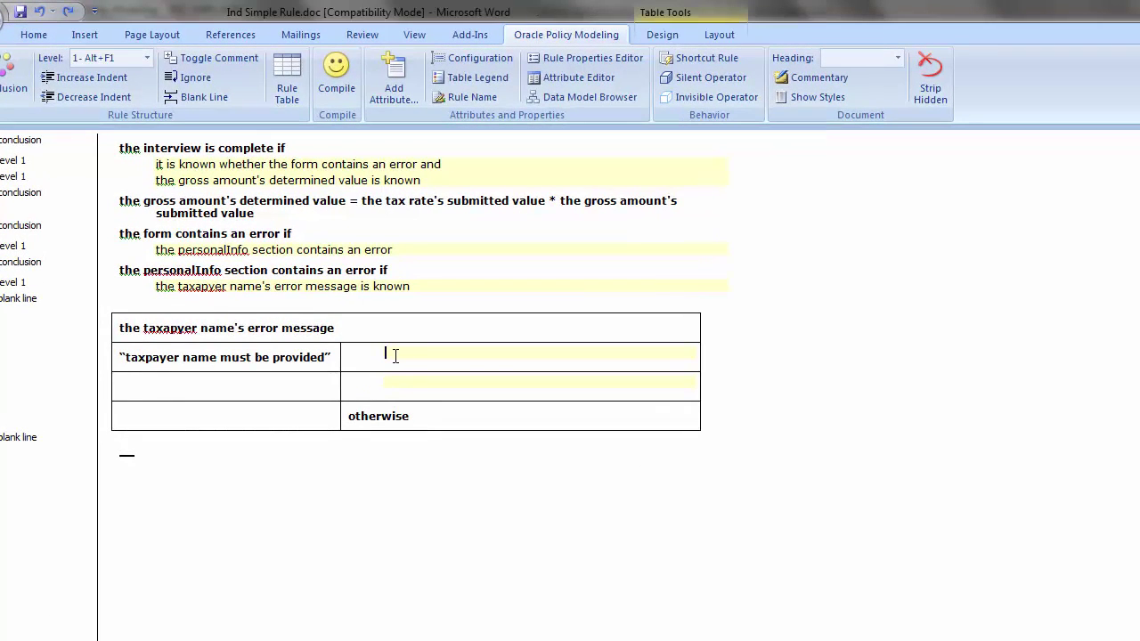
Add the condition 'the taxpayer name's submitted value is unknown' and compile, accepting the new attributes
text(the taxpayer name's submitted value)
text(is )
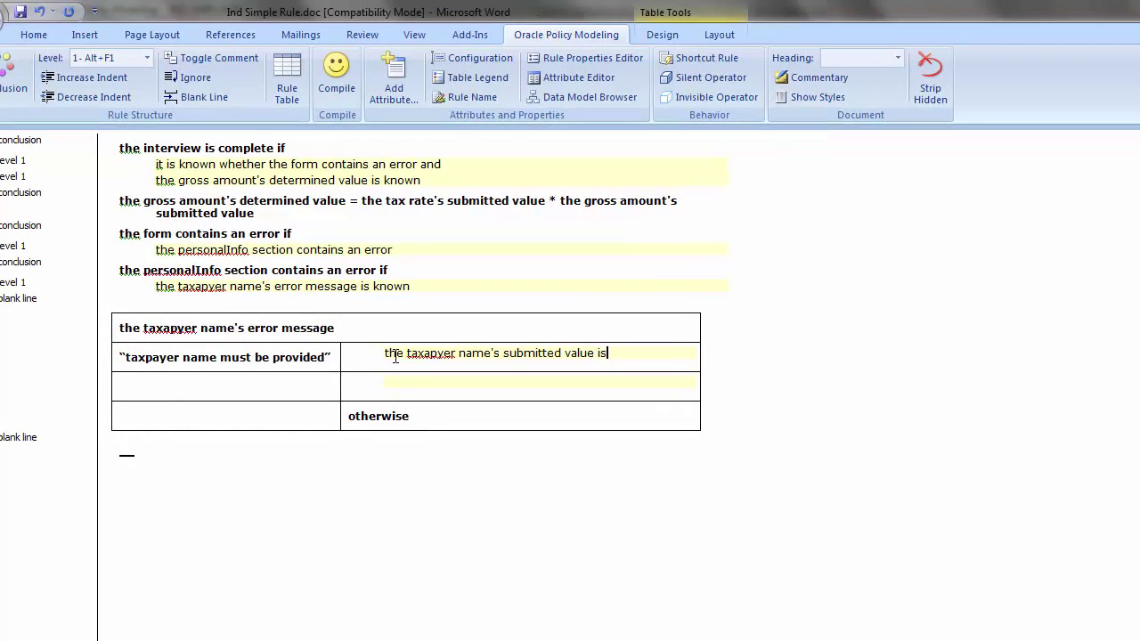
text(unknown)
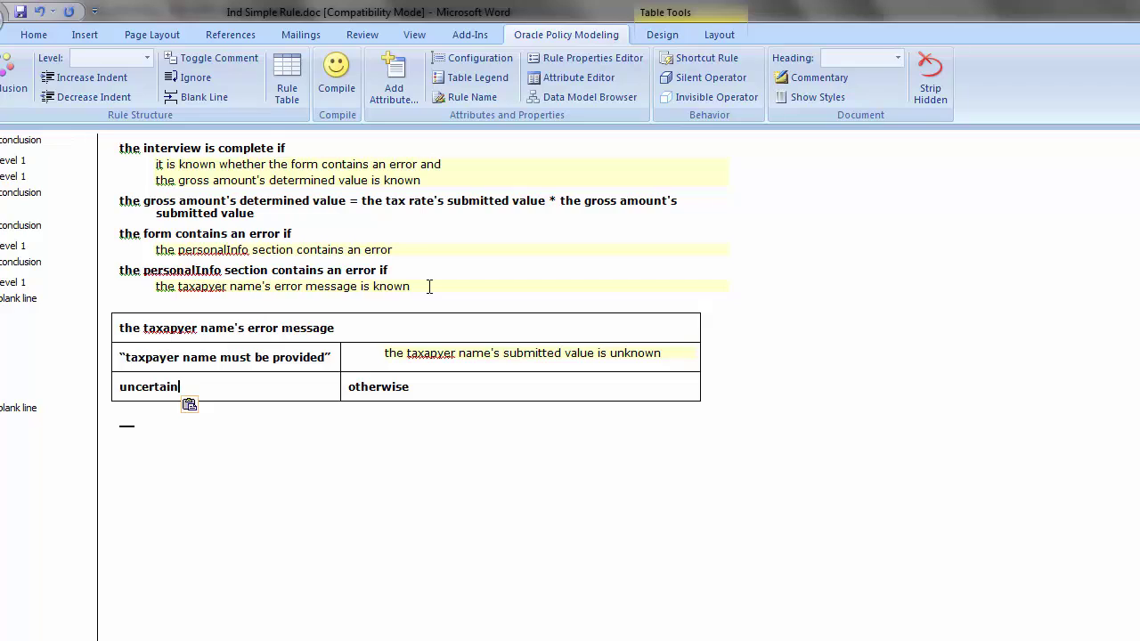
click(331, 86)
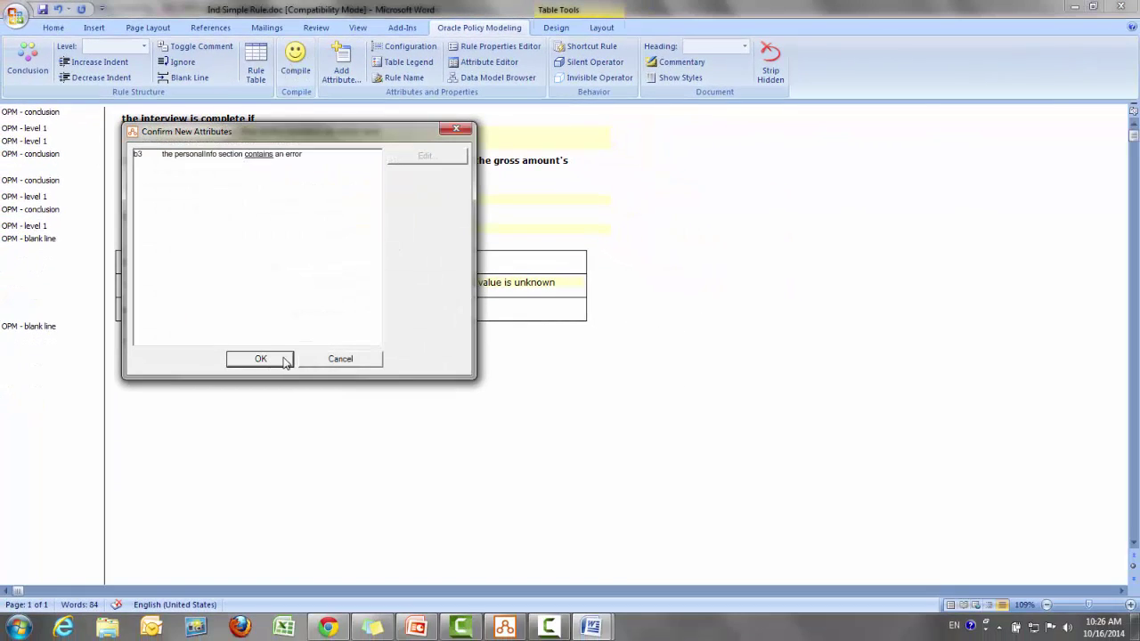
click(285, 361)
key(Return)
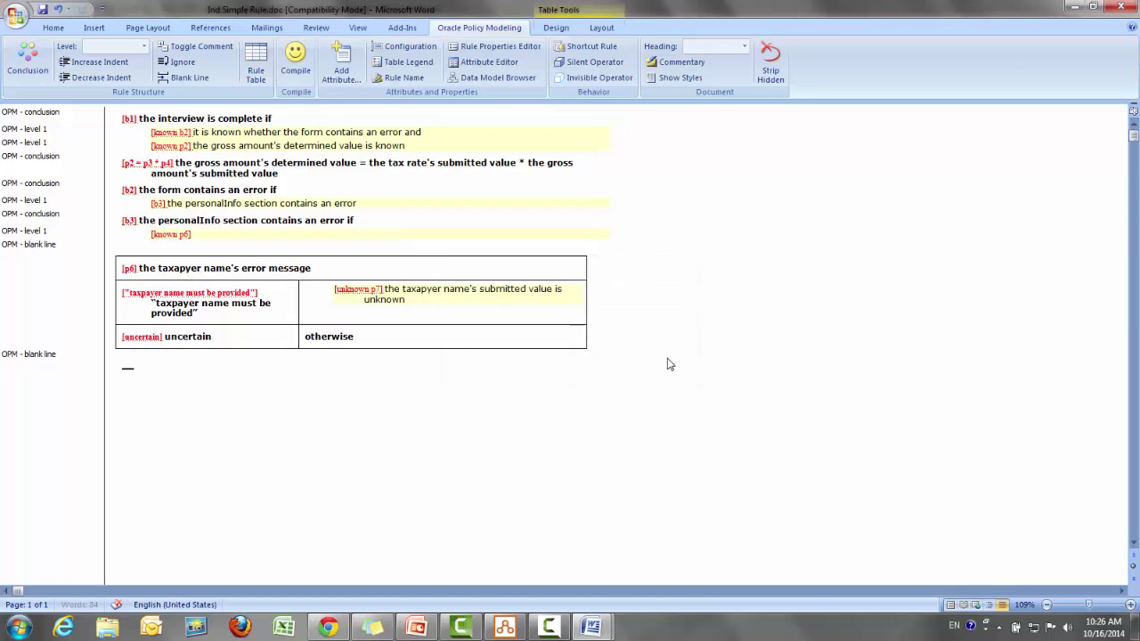
Build the SIMPL-IND rulebase
click(520, 628)
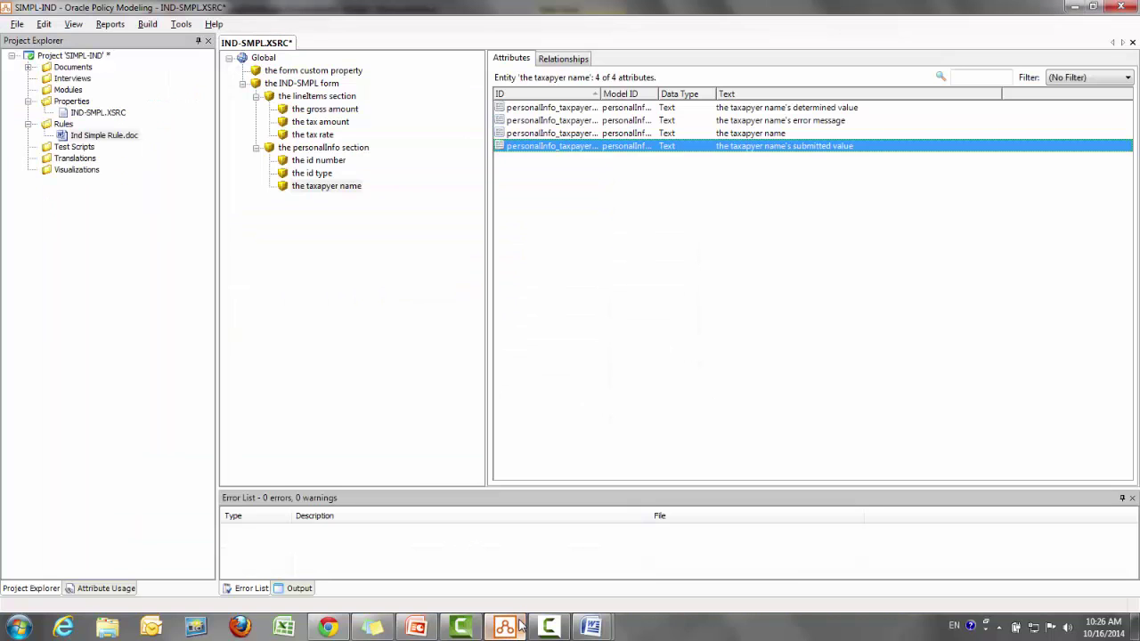
click(149, 26)
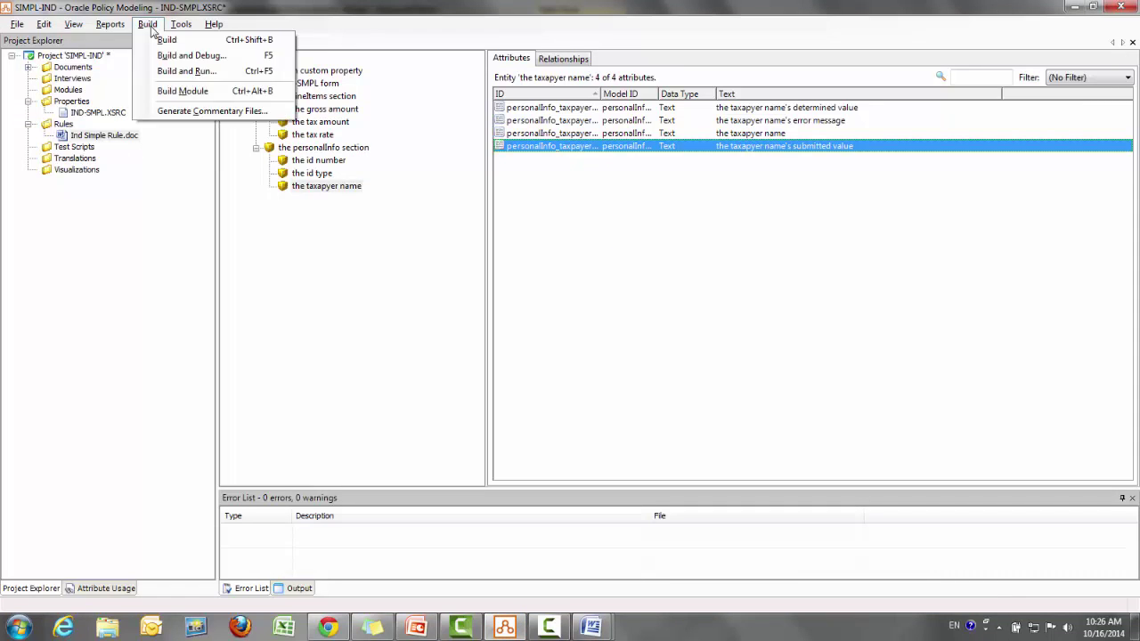
click(166, 41)
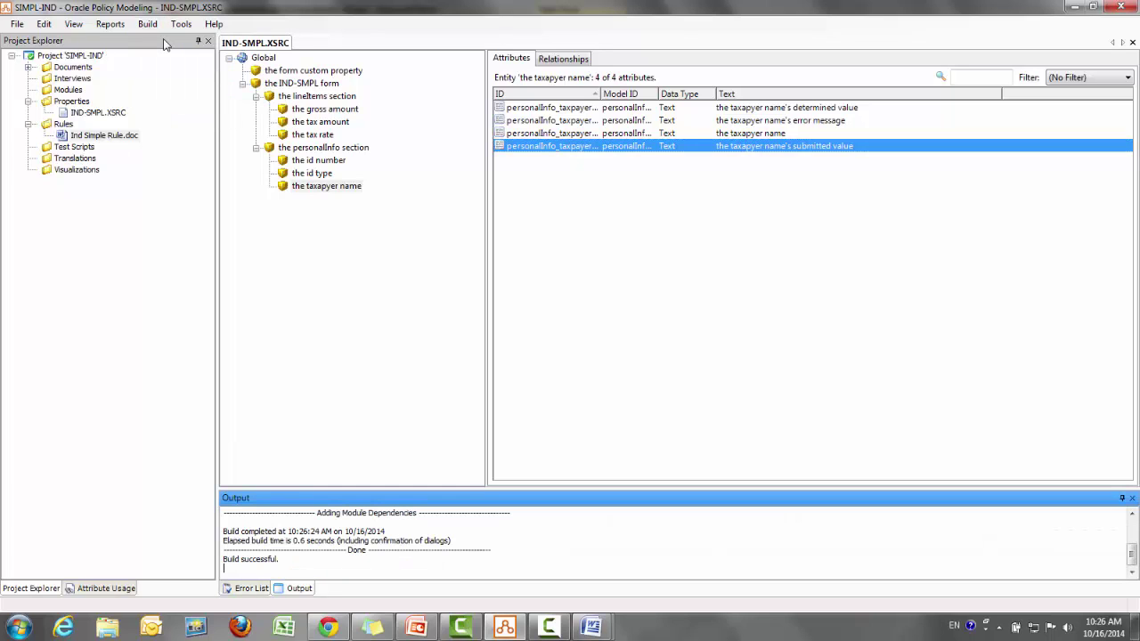
Start Build and Debug with the Without screens option
click(158, 27)
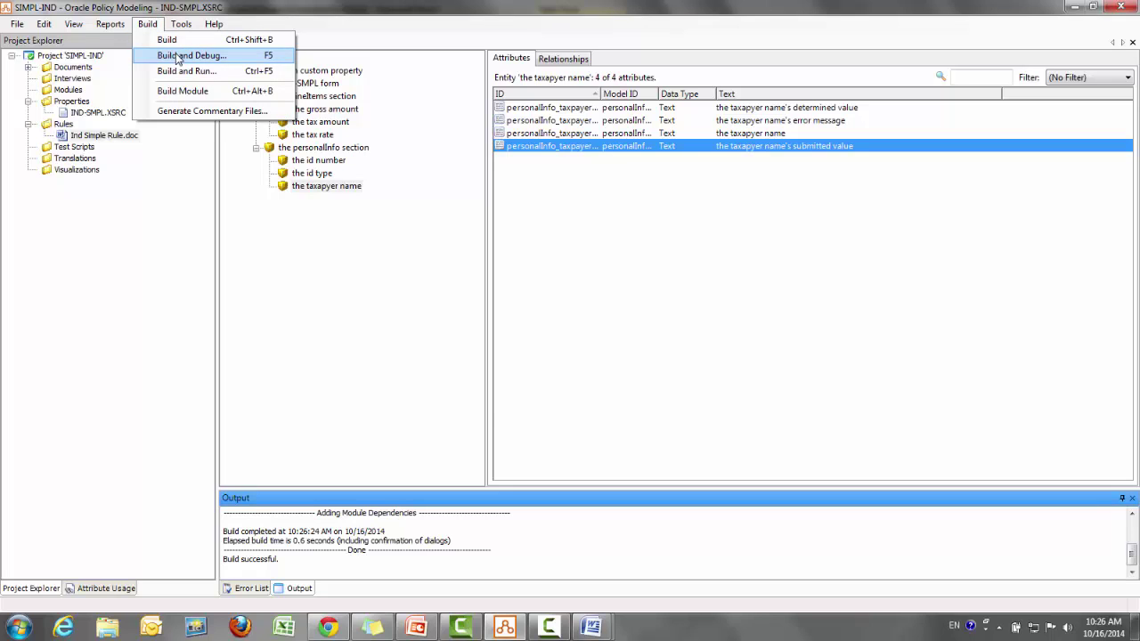
click(178, 57)
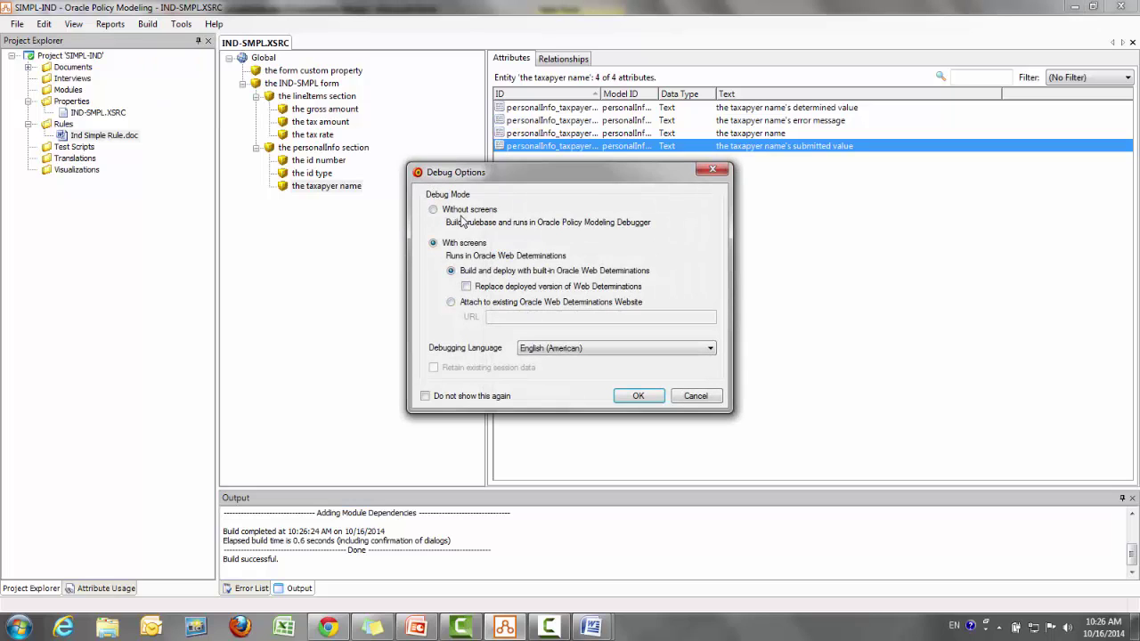
click(434, 209)
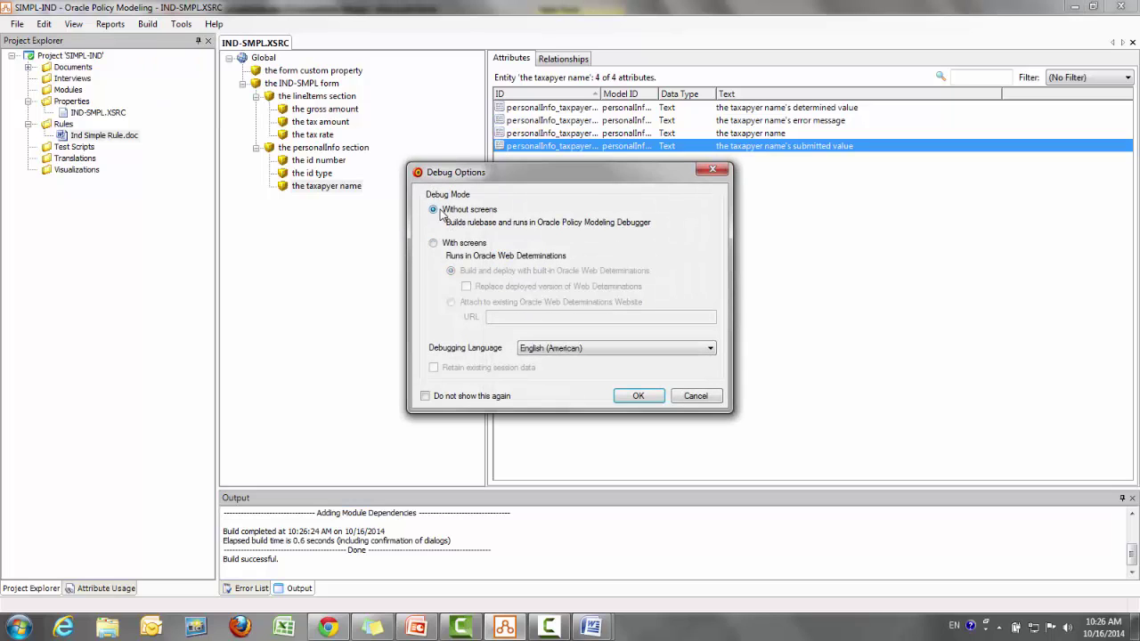
Launch the debugger and add an IND-SMPL form instance
click(640, 395)
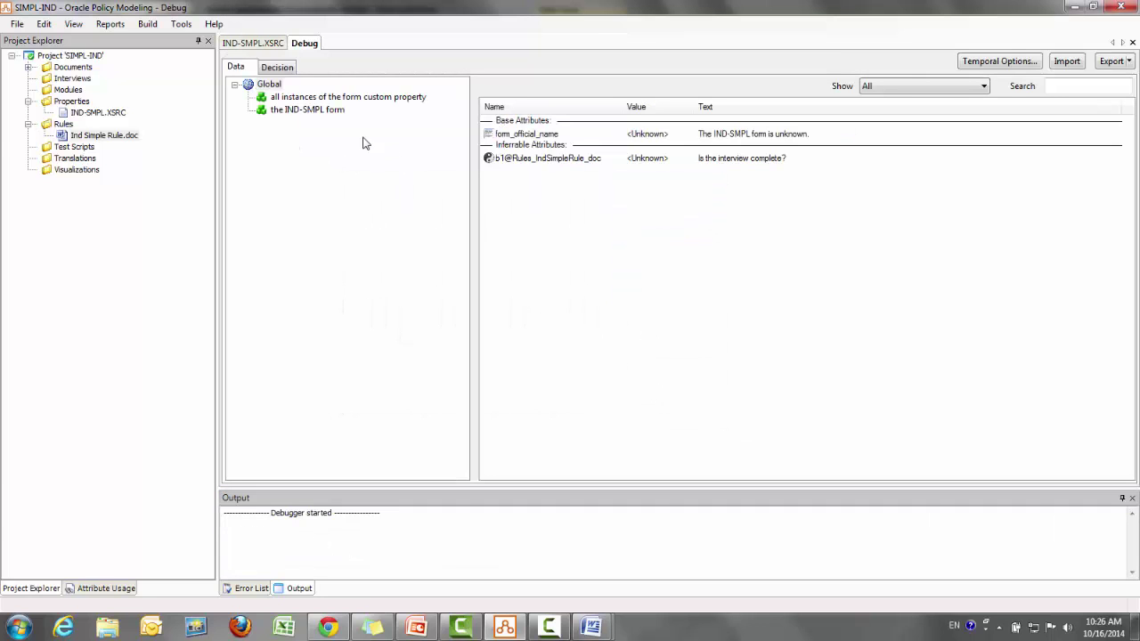
click(326, 111)
right_click(326, 110)
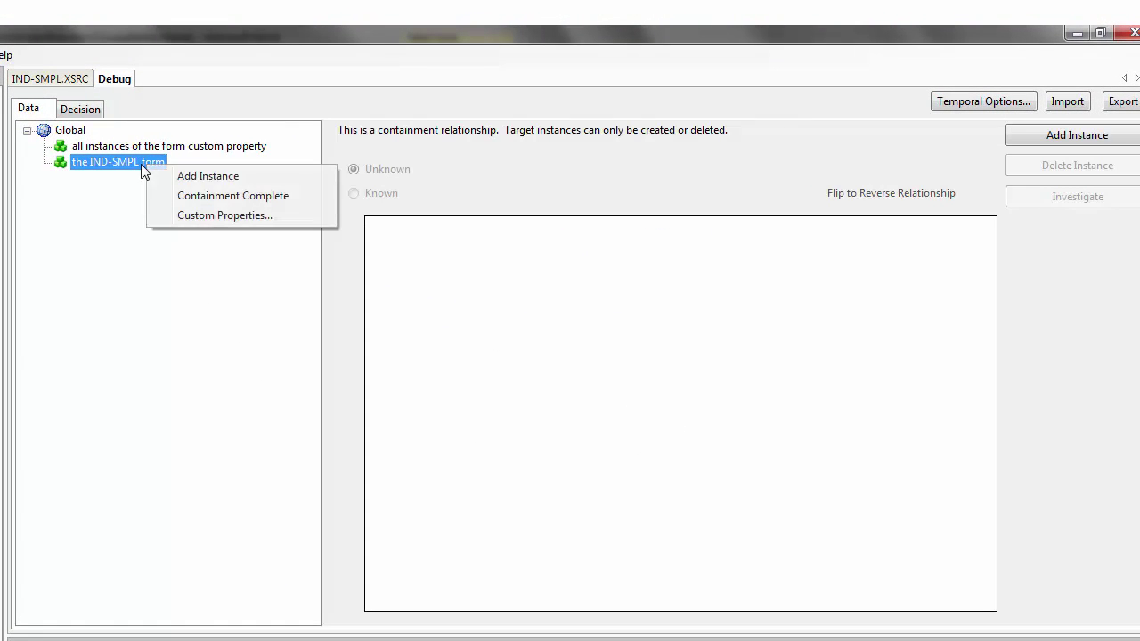
click(178, 175)
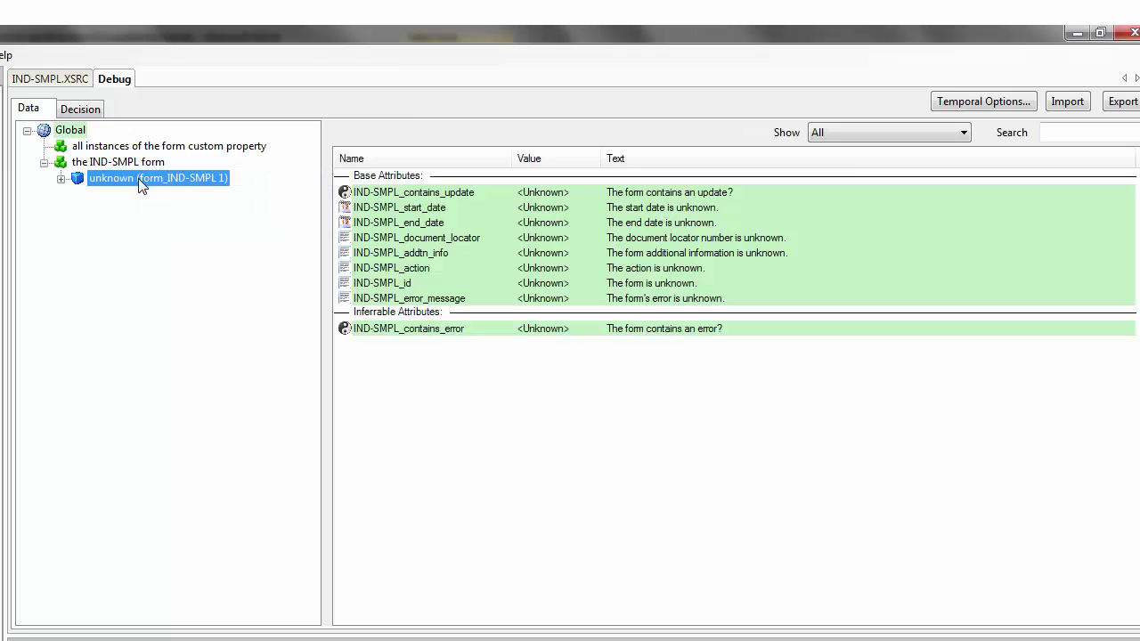
Add a personalInfo section instance containing a taxpayerName field instance
click(62, 179)
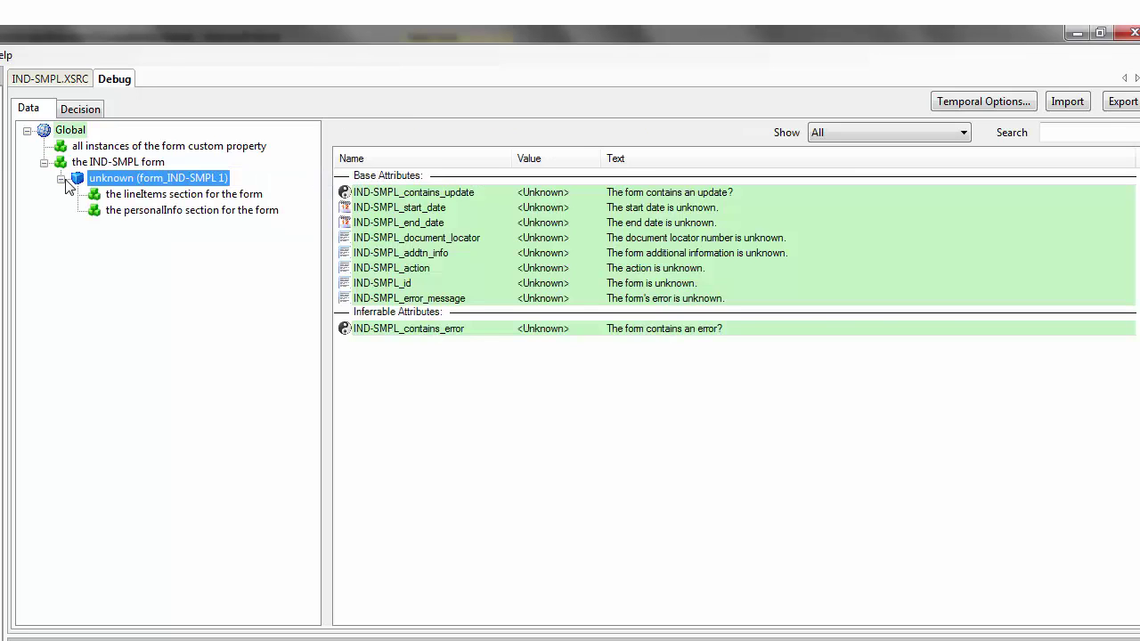
click(148, 196)
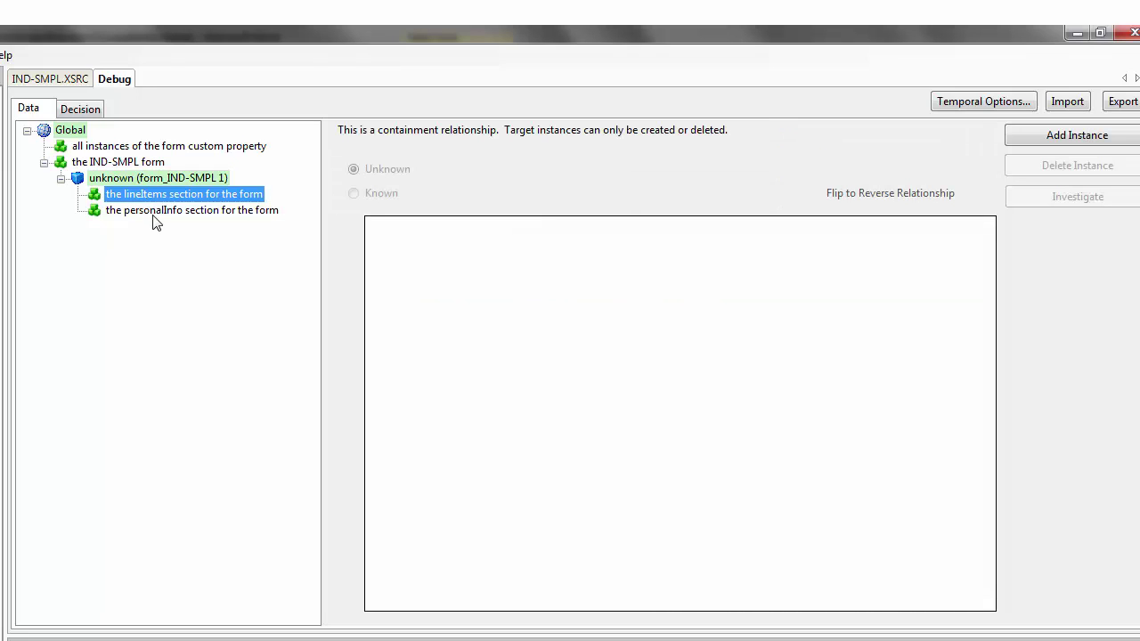
click(153, 205)
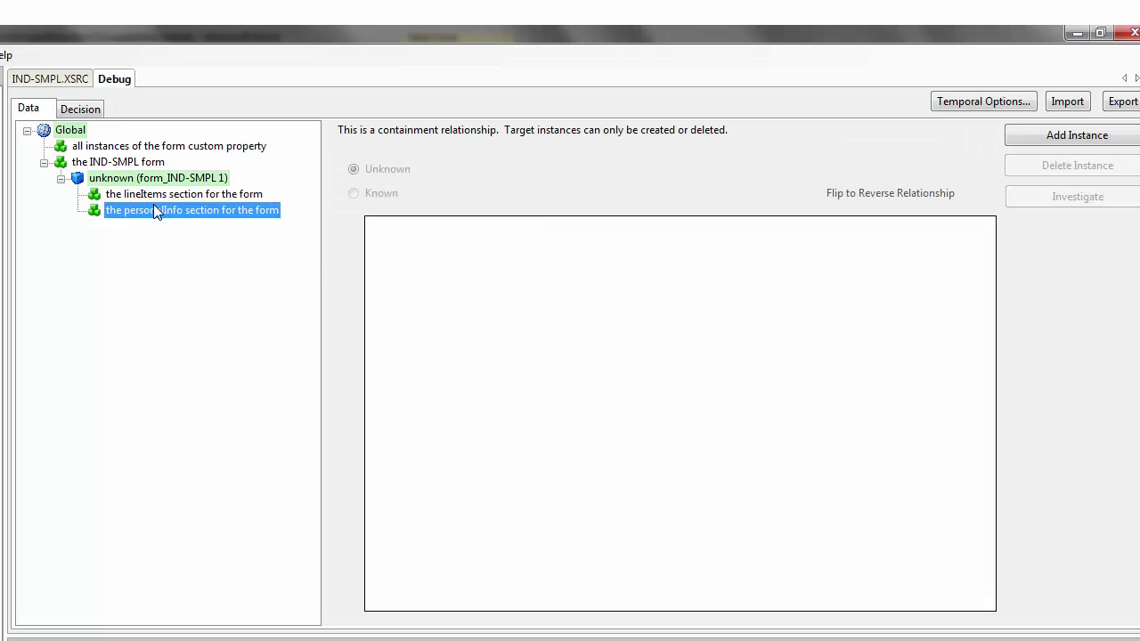
right_click(153, 205)
click(190, 217)
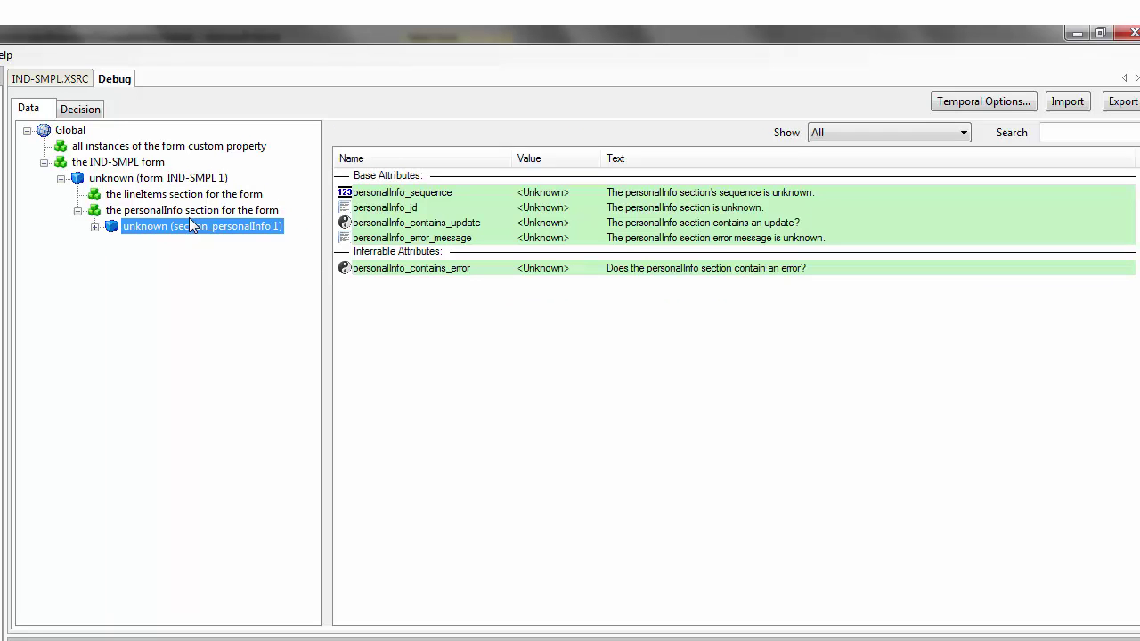
click(95, 228)
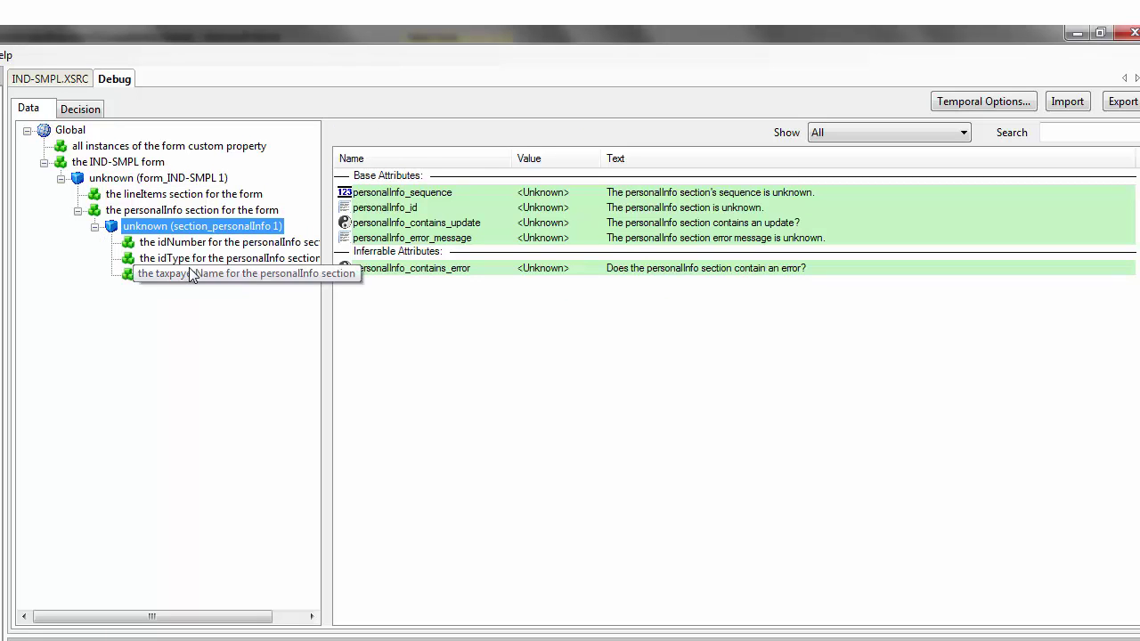
click(238, 276)
right_click(239, 278)
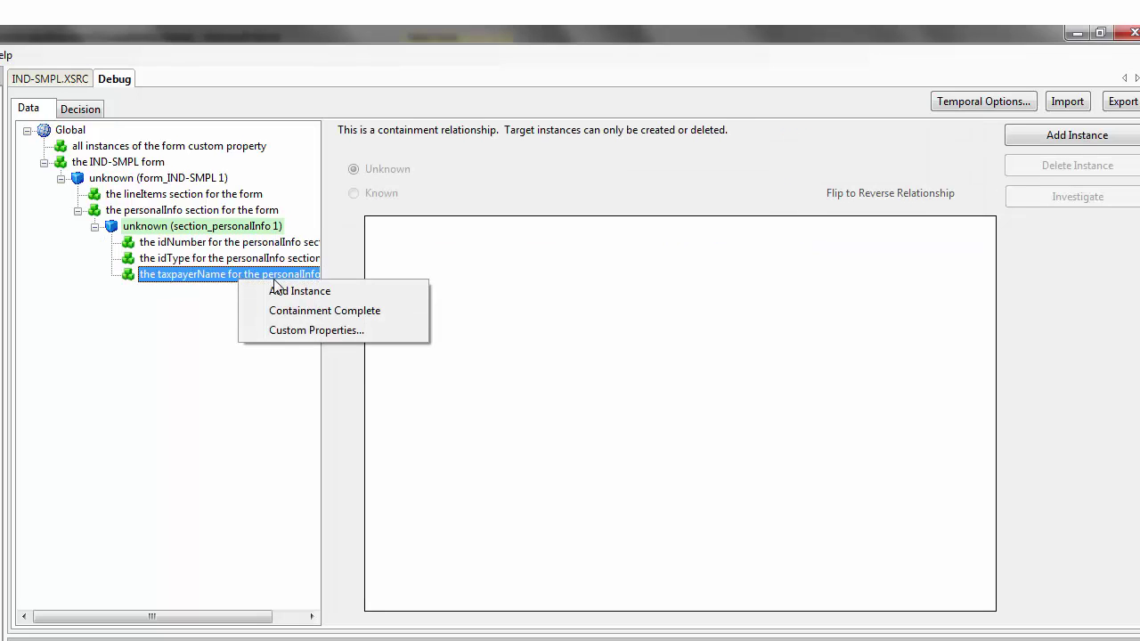
click(293, 294)
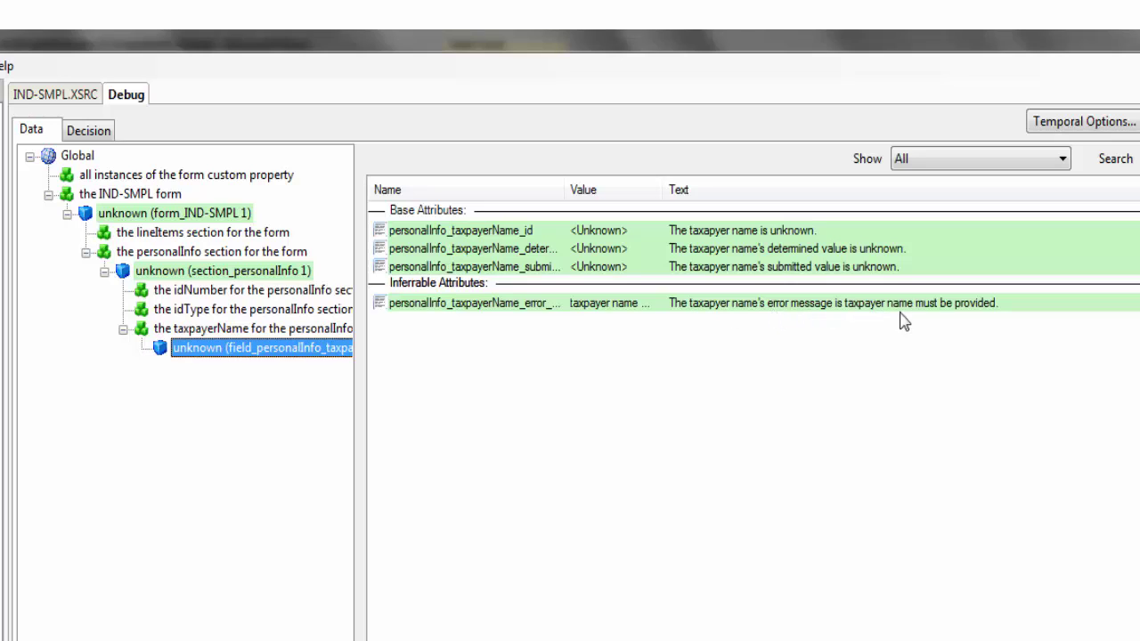
Check that the personalInfo section and the form both contain an error
click(260, 272)
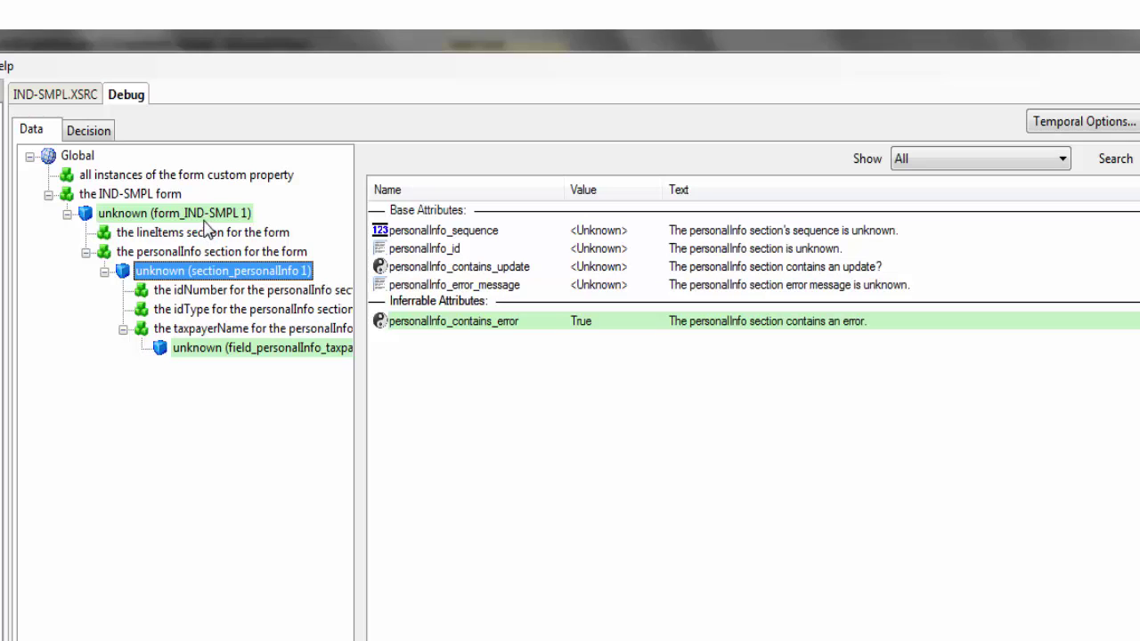
click(159, 196)
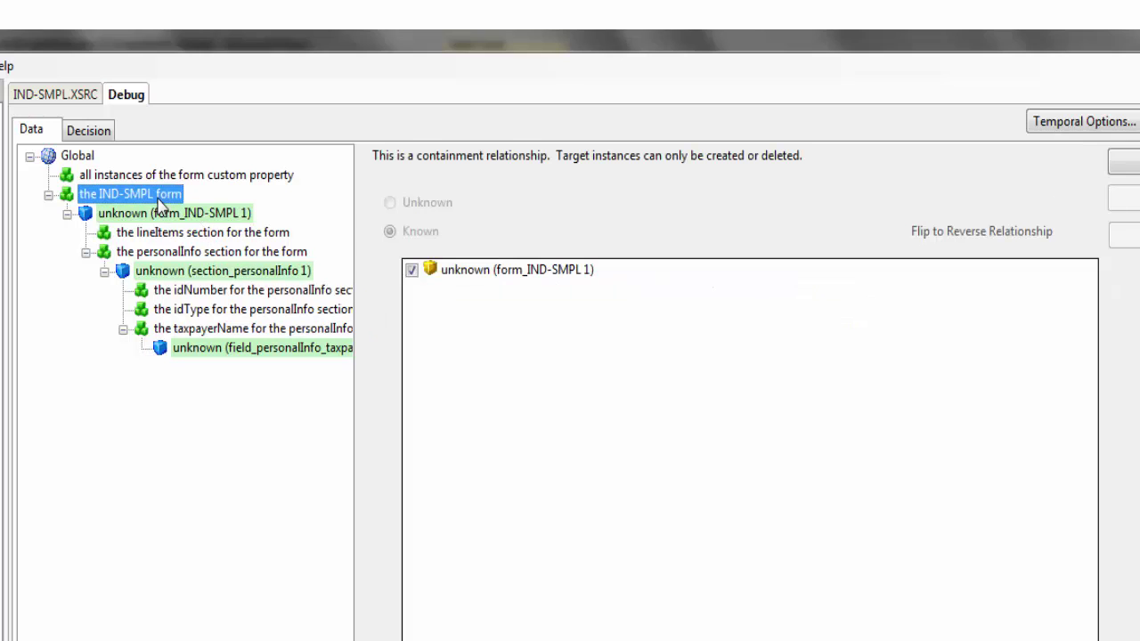
click(161, 215)
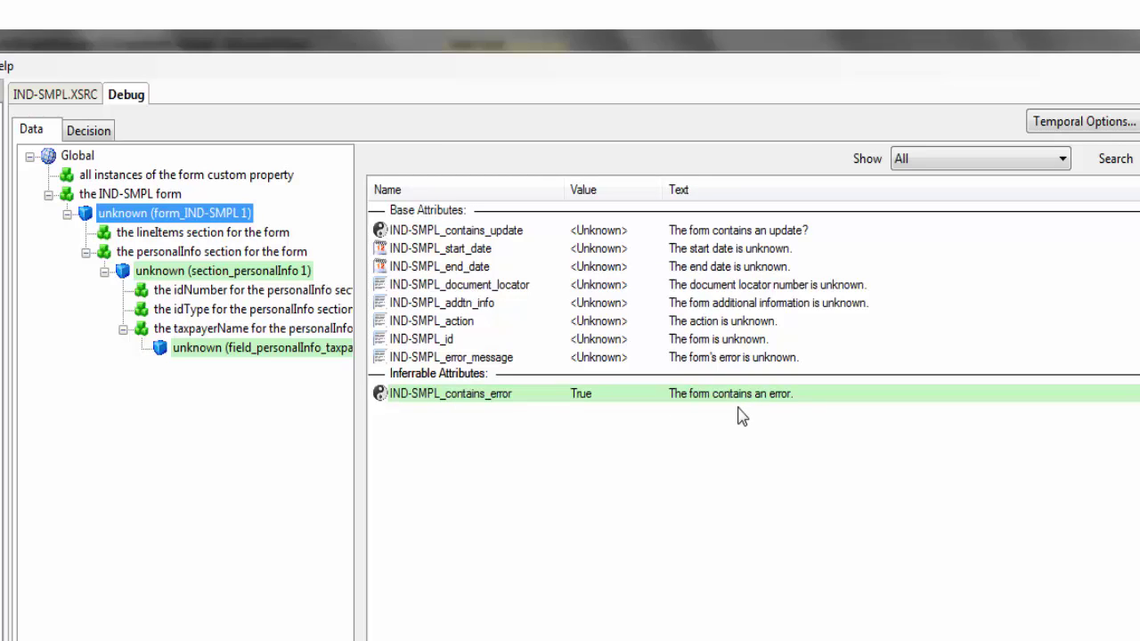
Add a lineItems section instance with a grossAmount field of 100
click(232, 236)
right_click(231, 238)
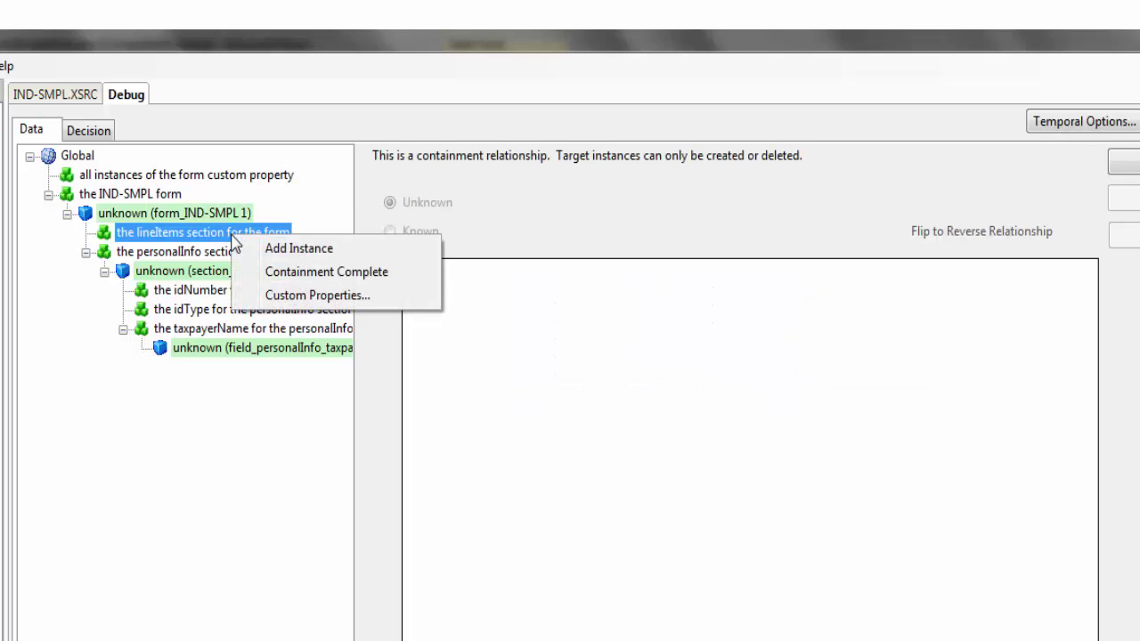
click(307, 253)
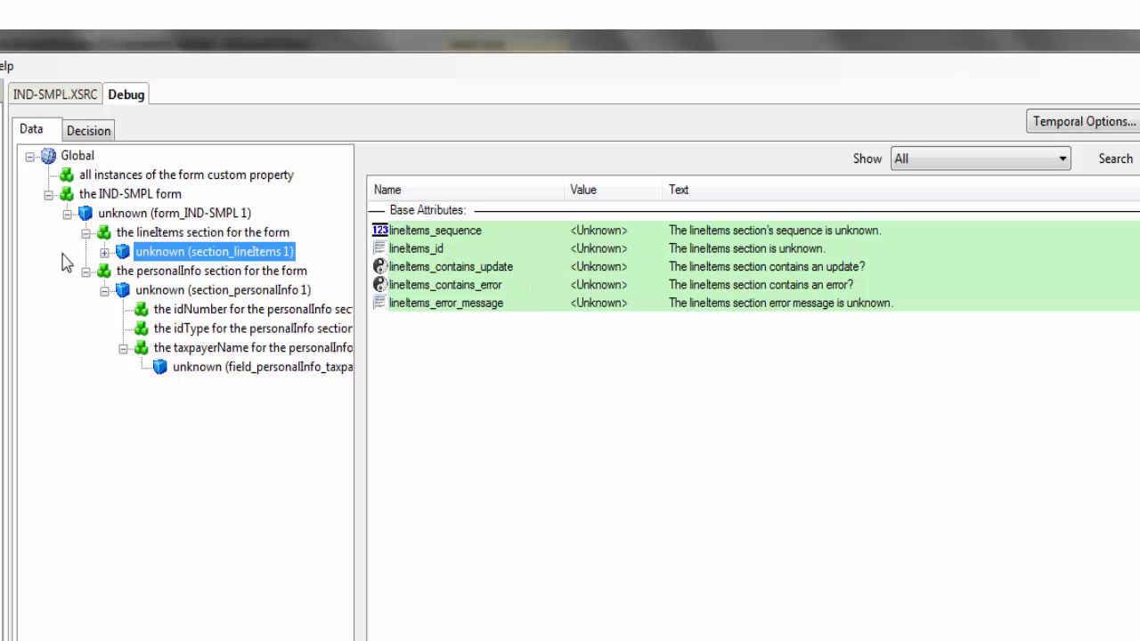
click(105, 253)
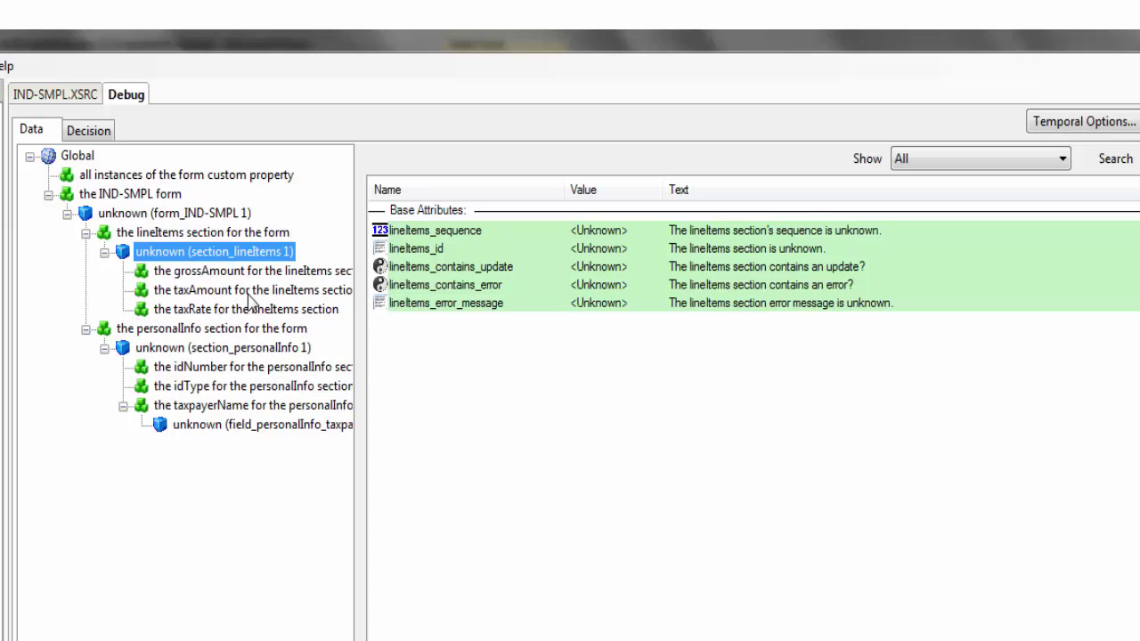
click(258, 271)
right_click(258, 271)
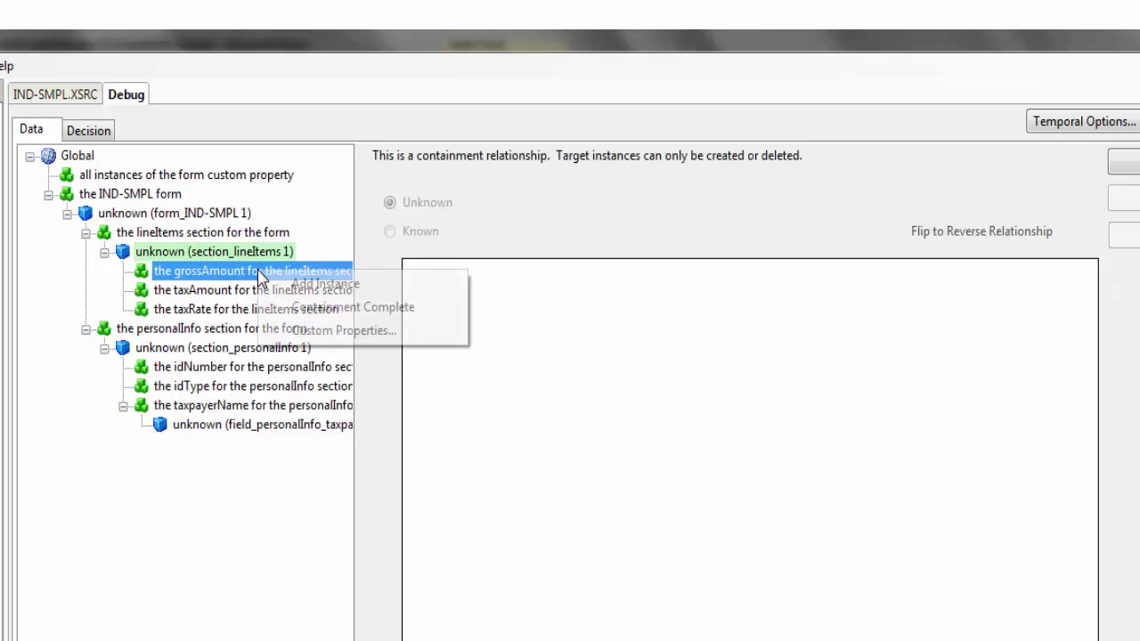
click(314, 283)
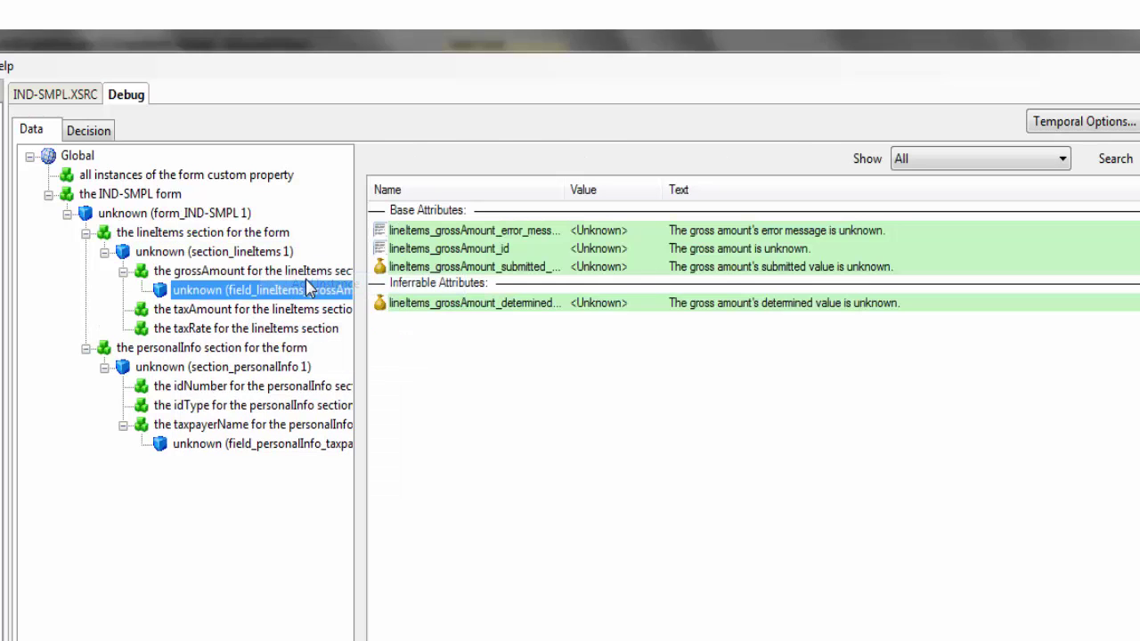
double_click(633, 274)
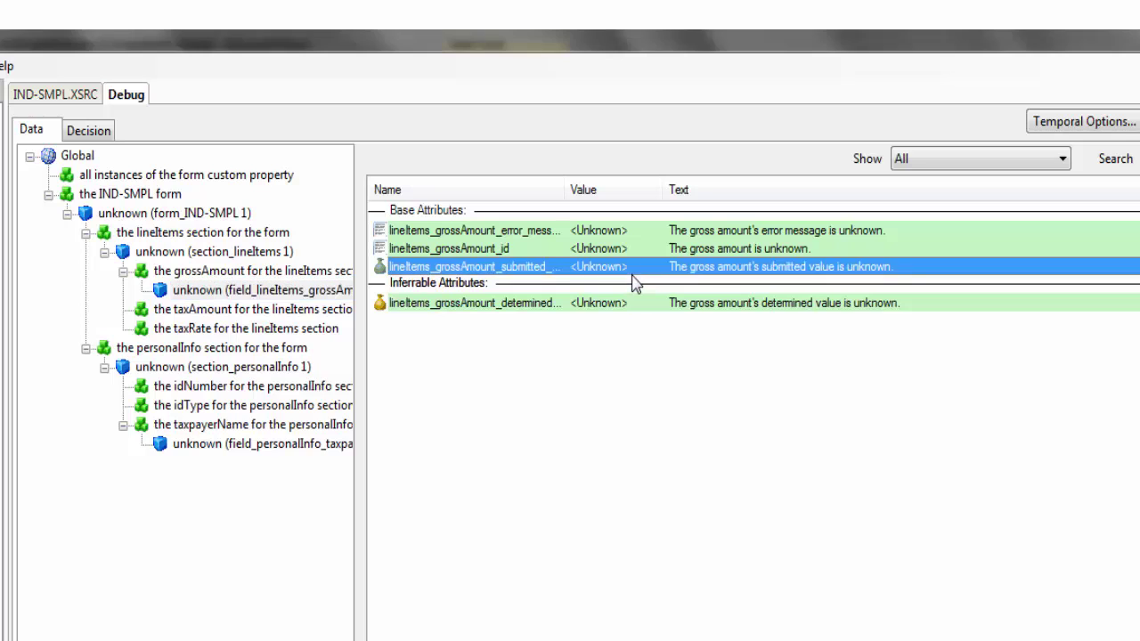
text(100)
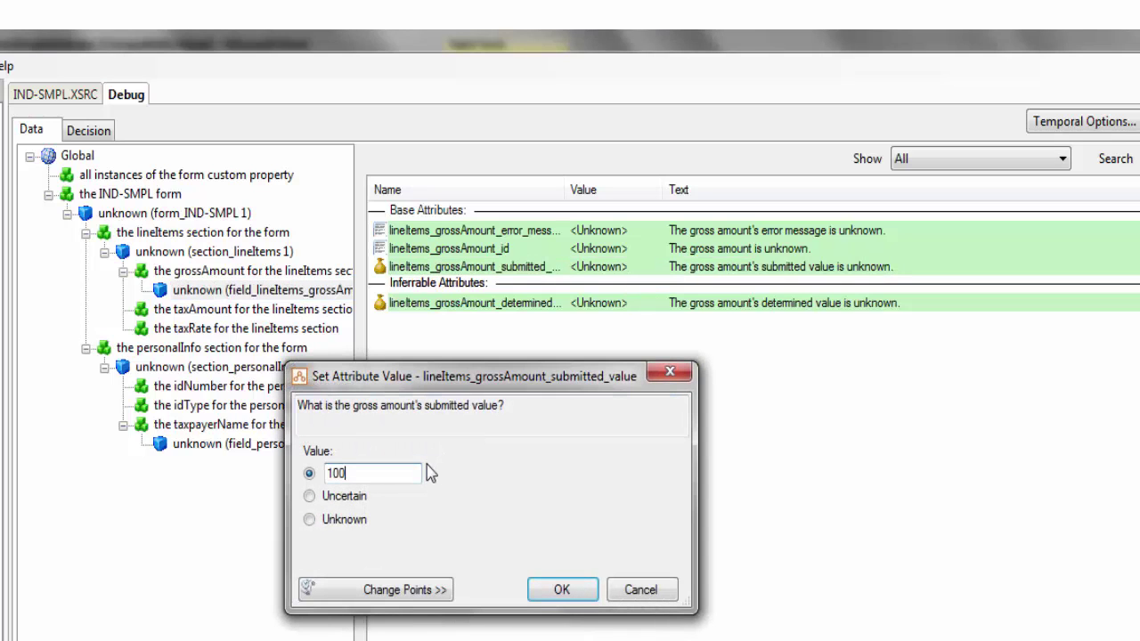
click(562, 590)
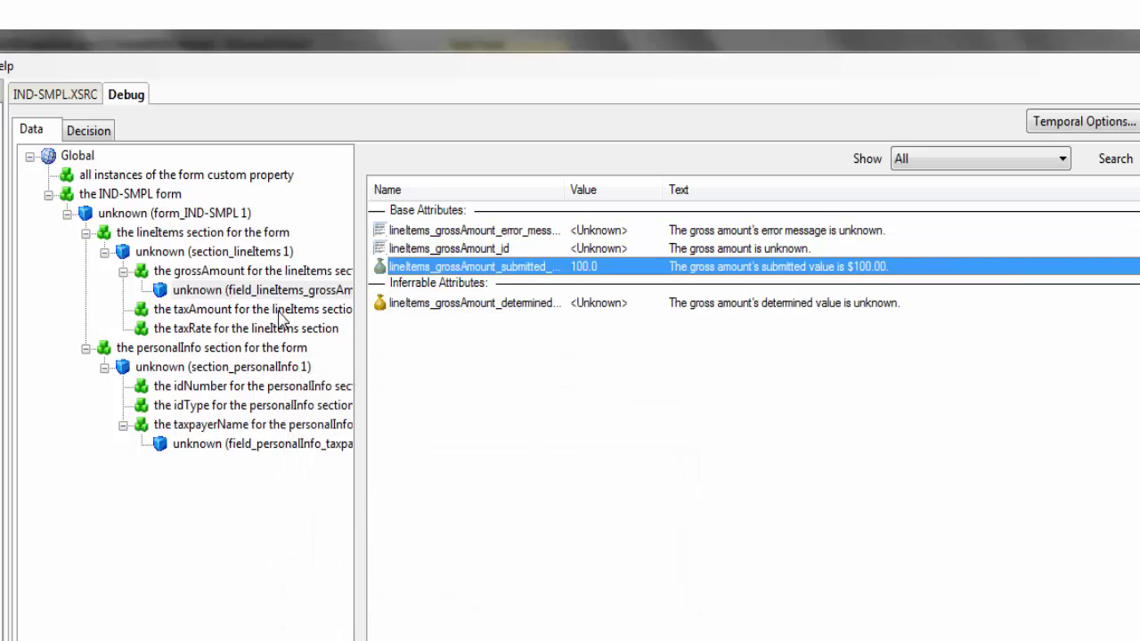
Set the tax rate to 10 and add a taxAmount field instance
click(206, 317)
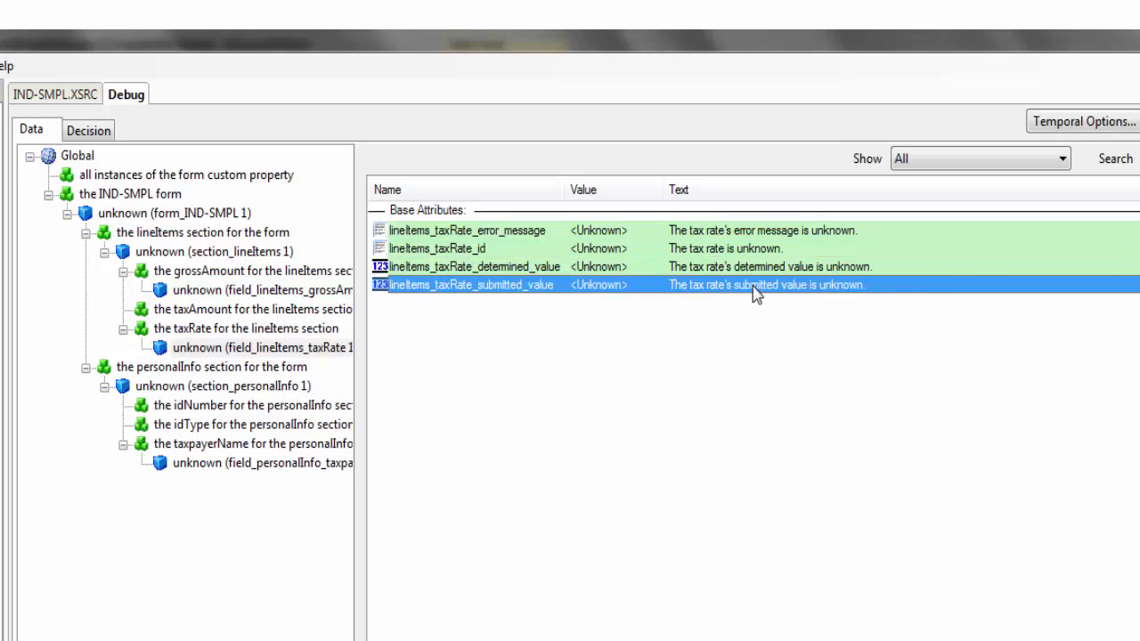
double_click(753, 286)
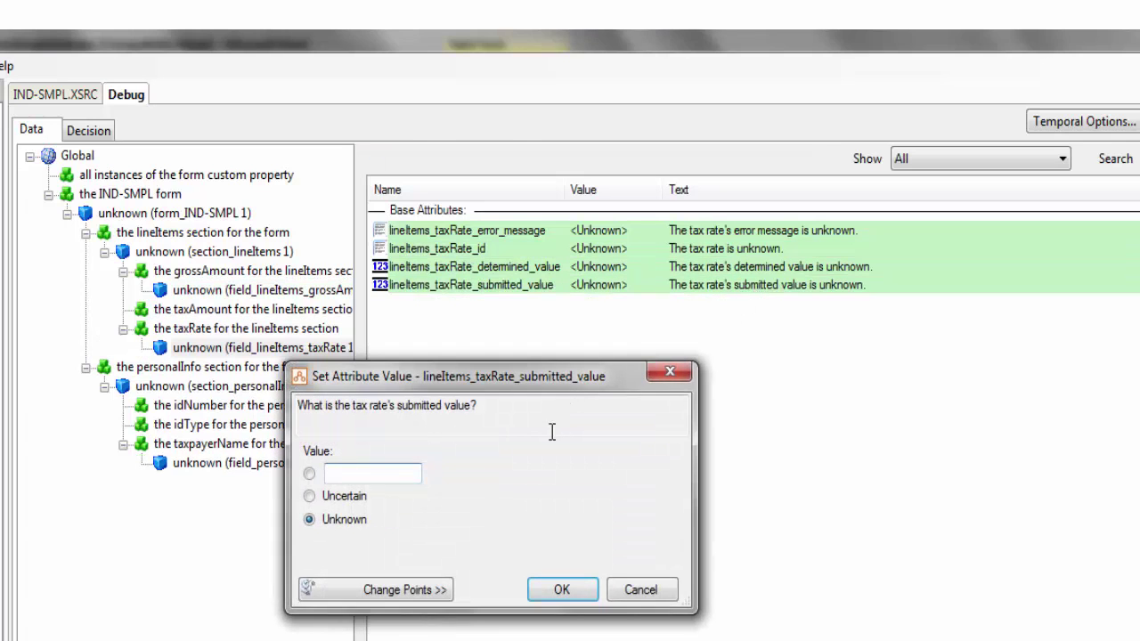
text(10)
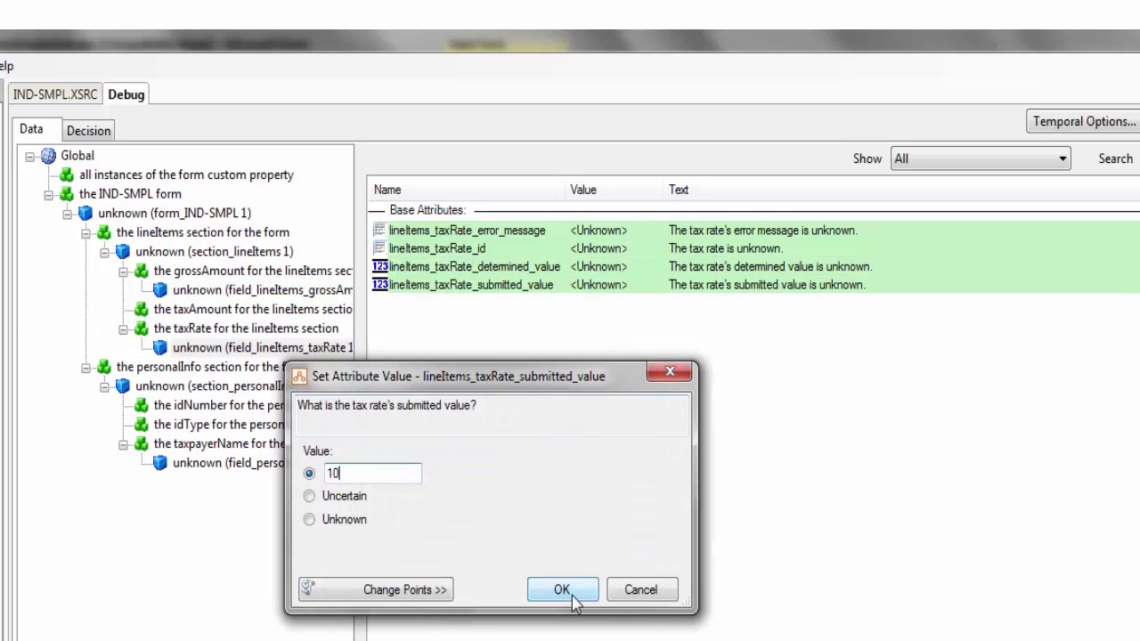
click(562, 589)
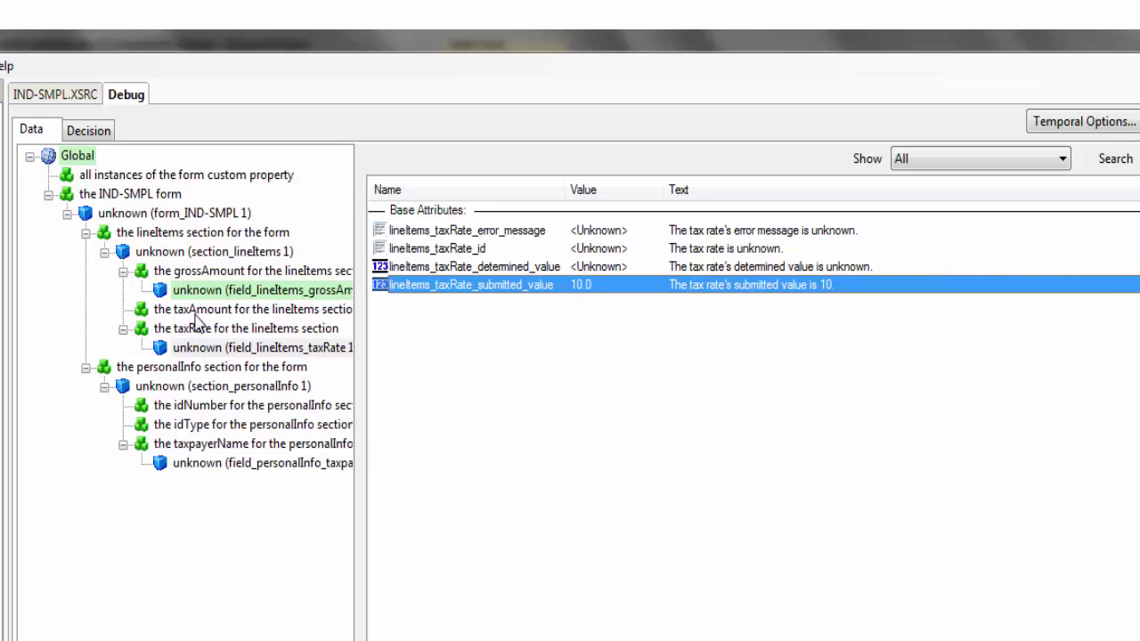
click(195, 314)
right_click(198, 312)
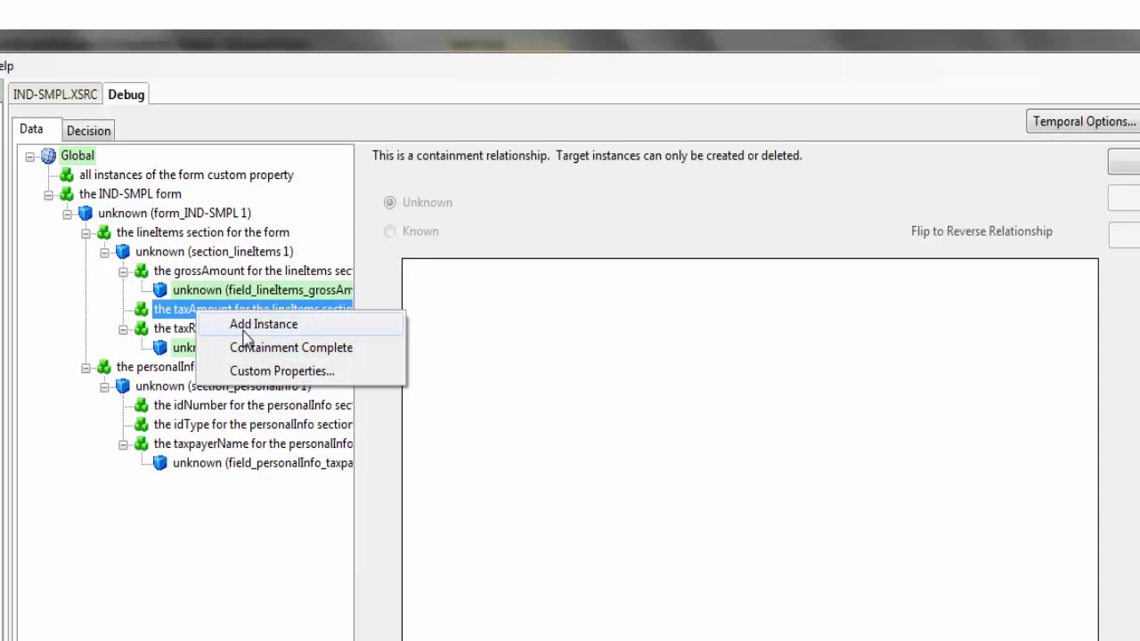
click(244, 324)
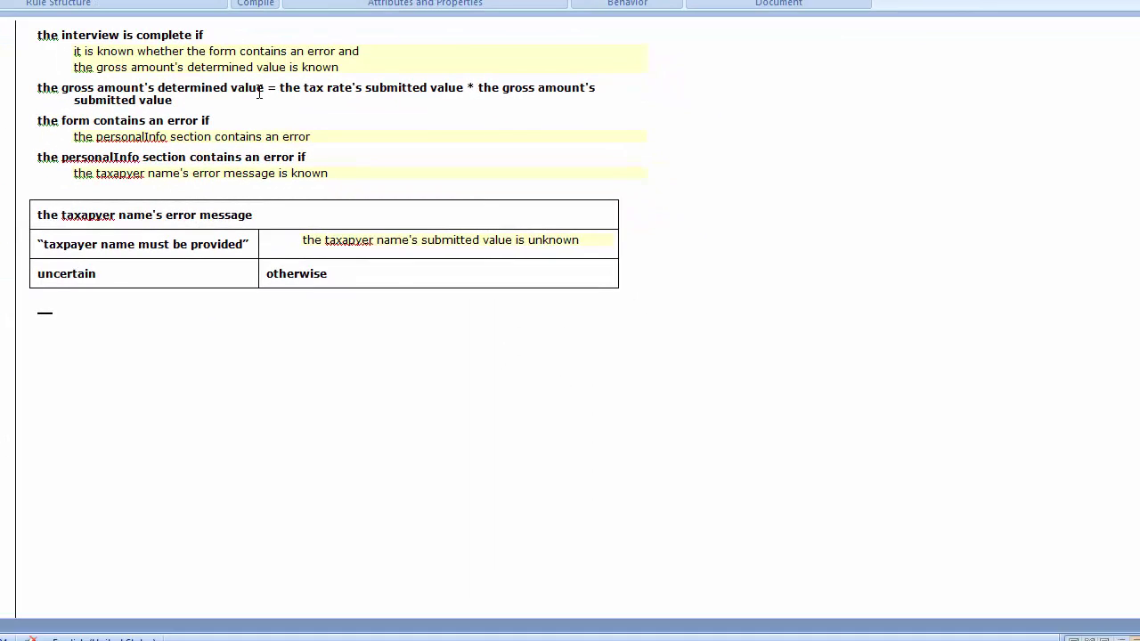
Make the tax amount rule conclude (tax rate × gross amount) / 100, then compile the rule document
drag(265, 87, 56, 95)
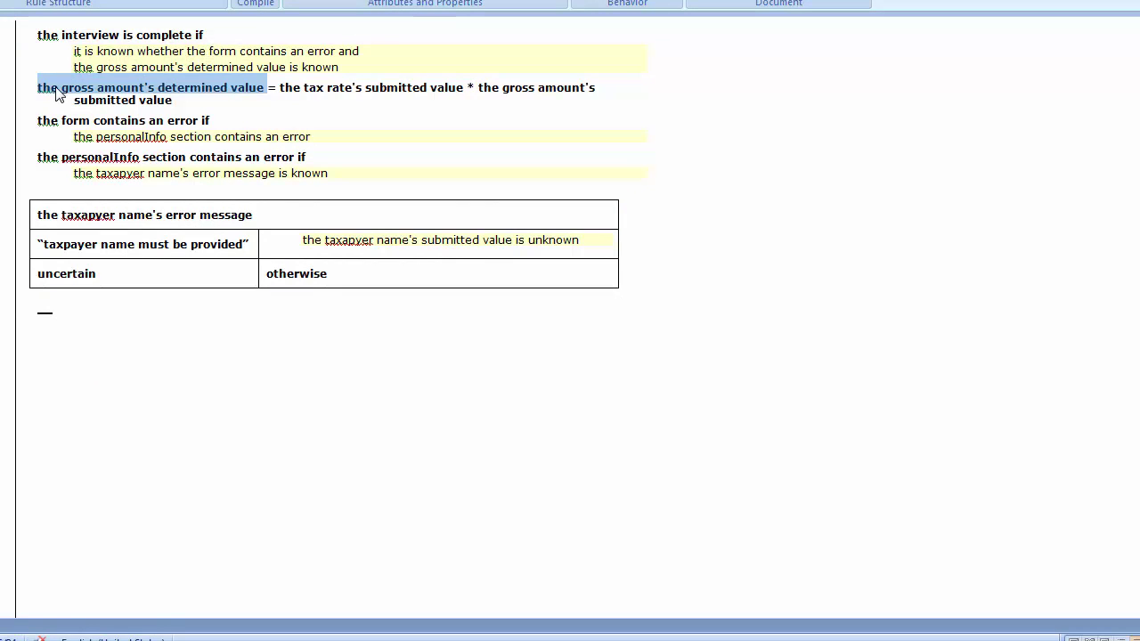
text(the tax amount's determined value)
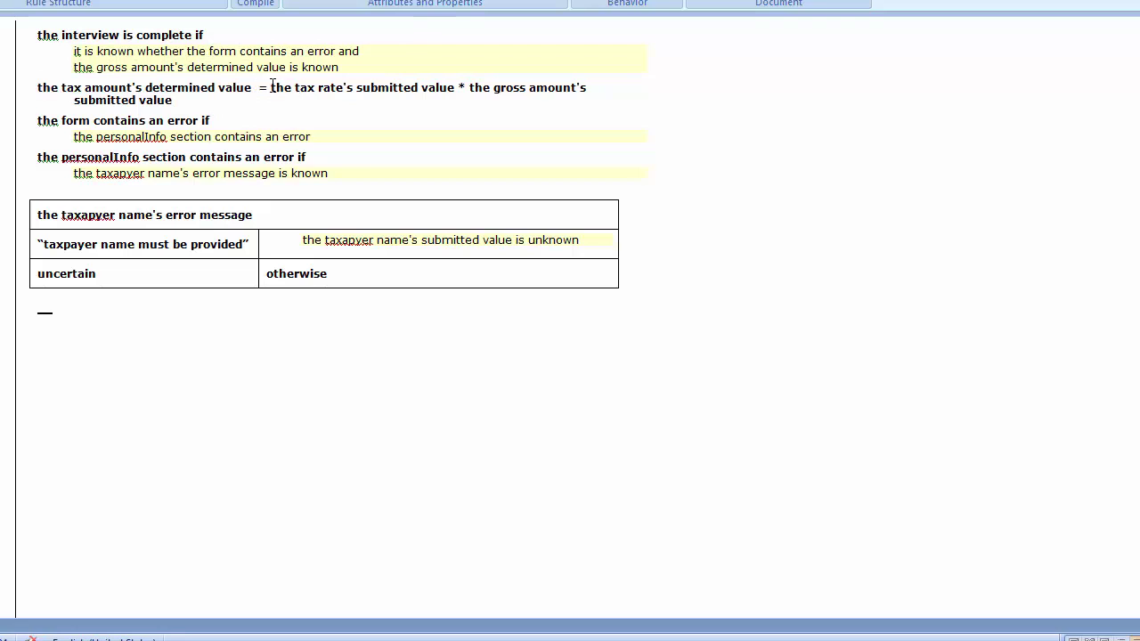
text(()
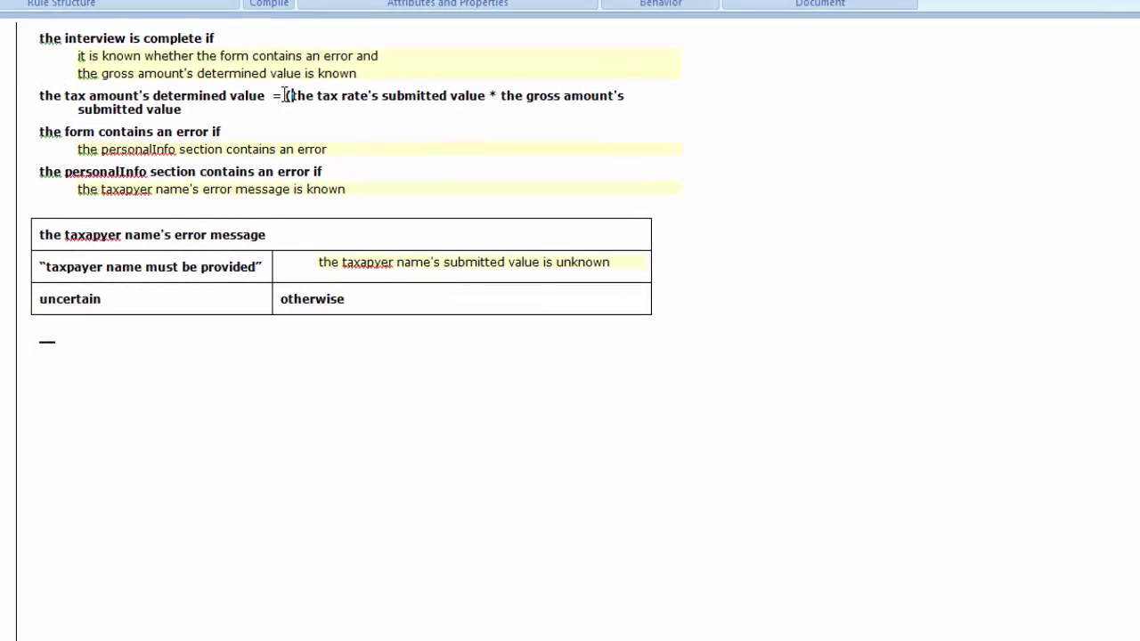
text())
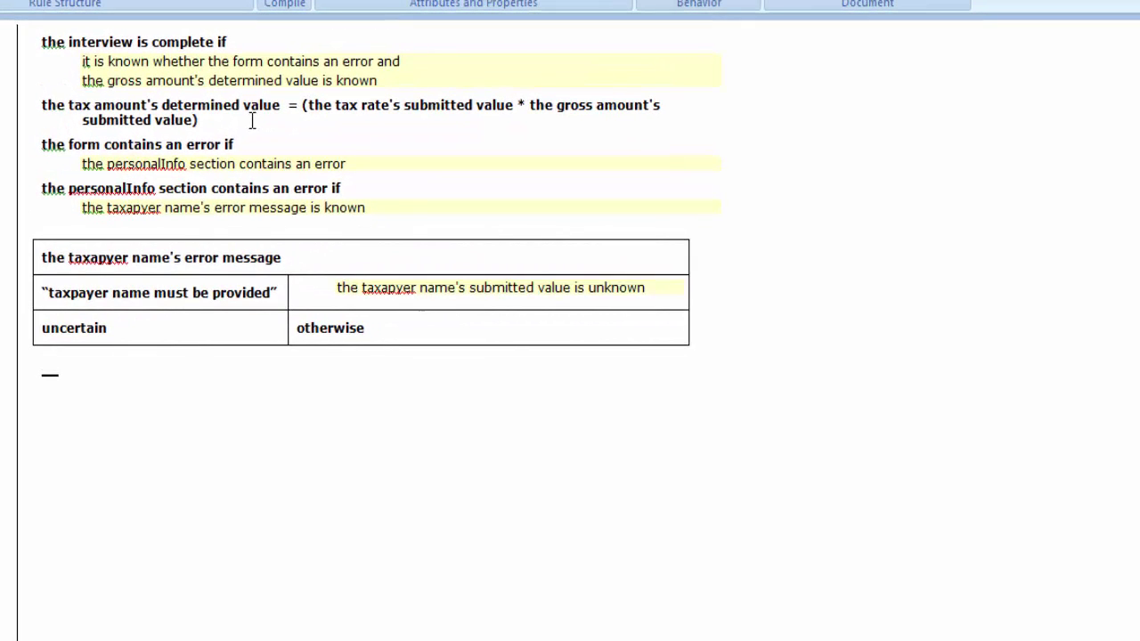
text( / 100)
click(290, 56)
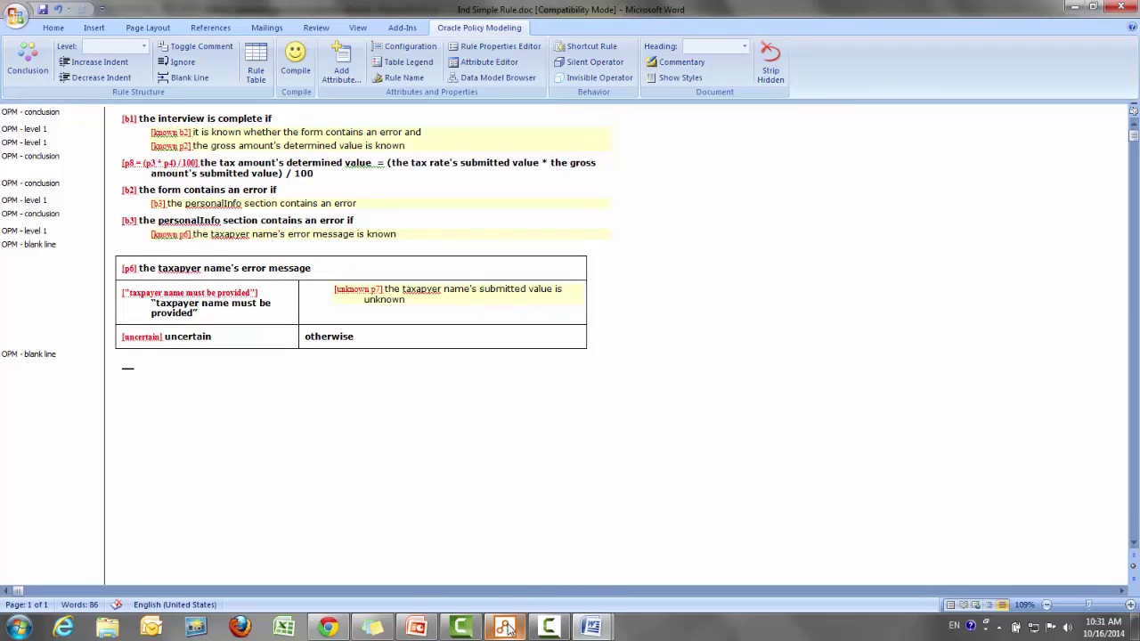
Rebuild the rulebase and restart the debugger without screens
mouse_move(505, 626)
click(512, 563)
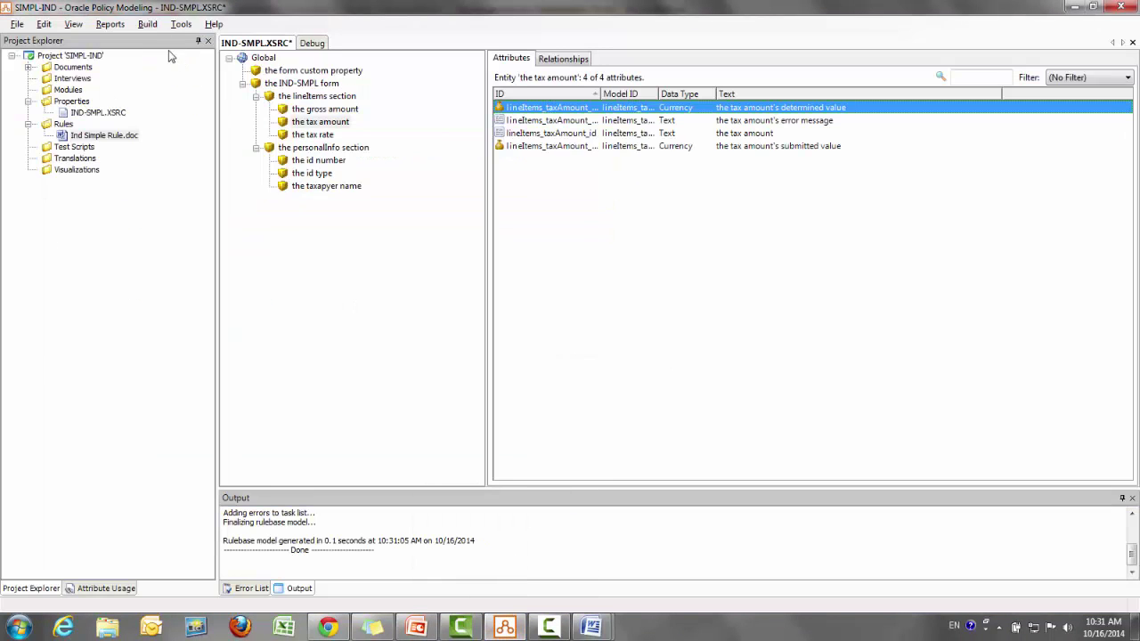
click(148, 24)
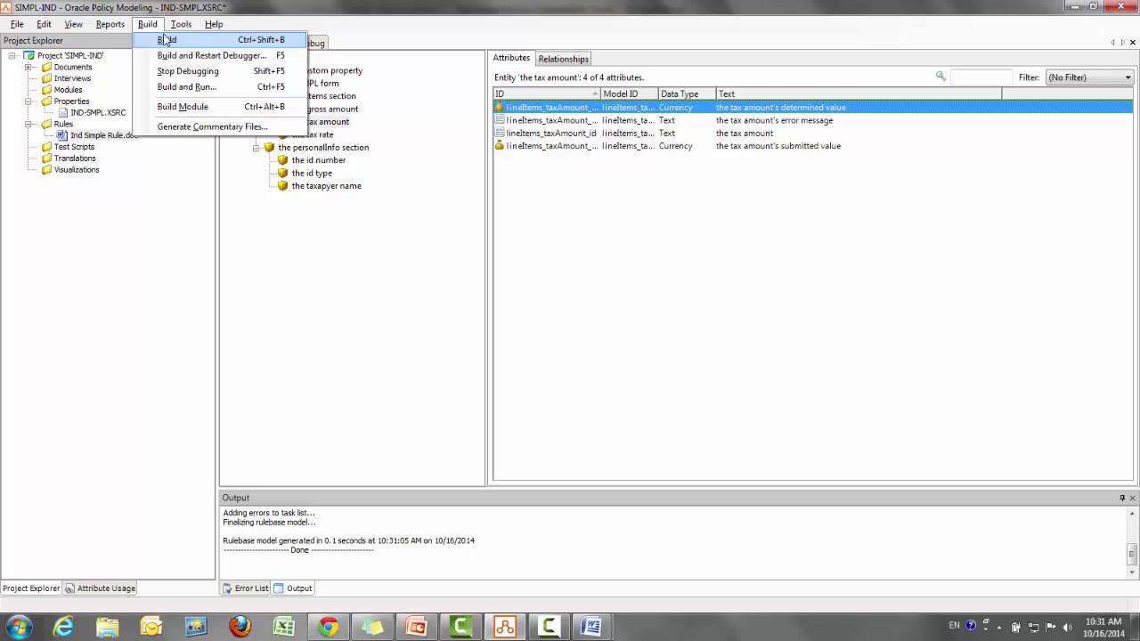
click(179, 56)
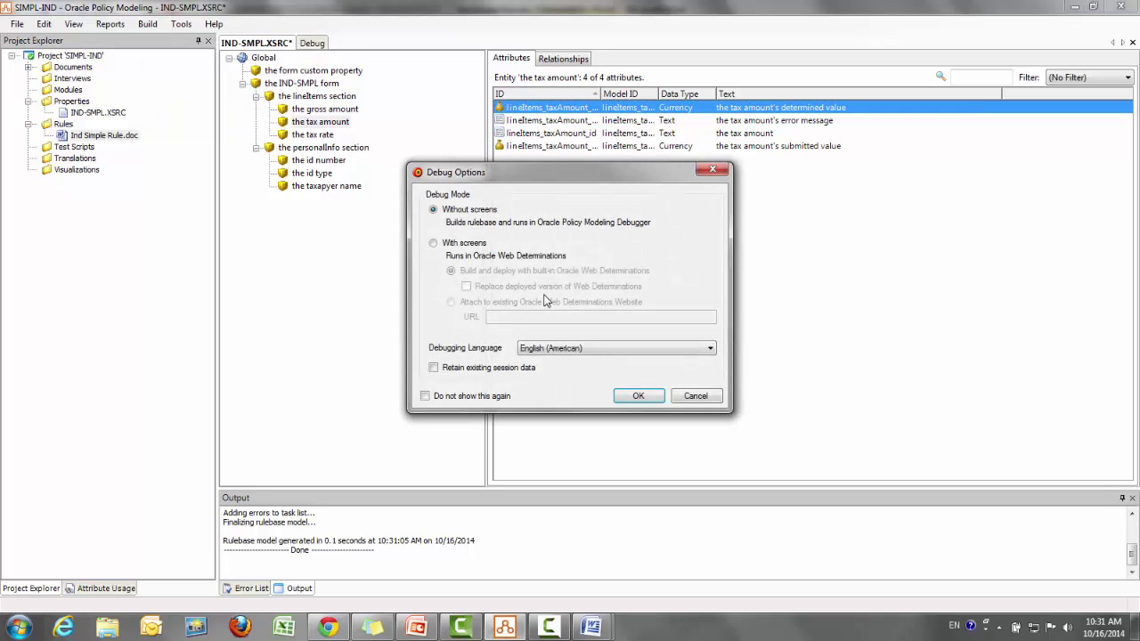
click(641, 396)
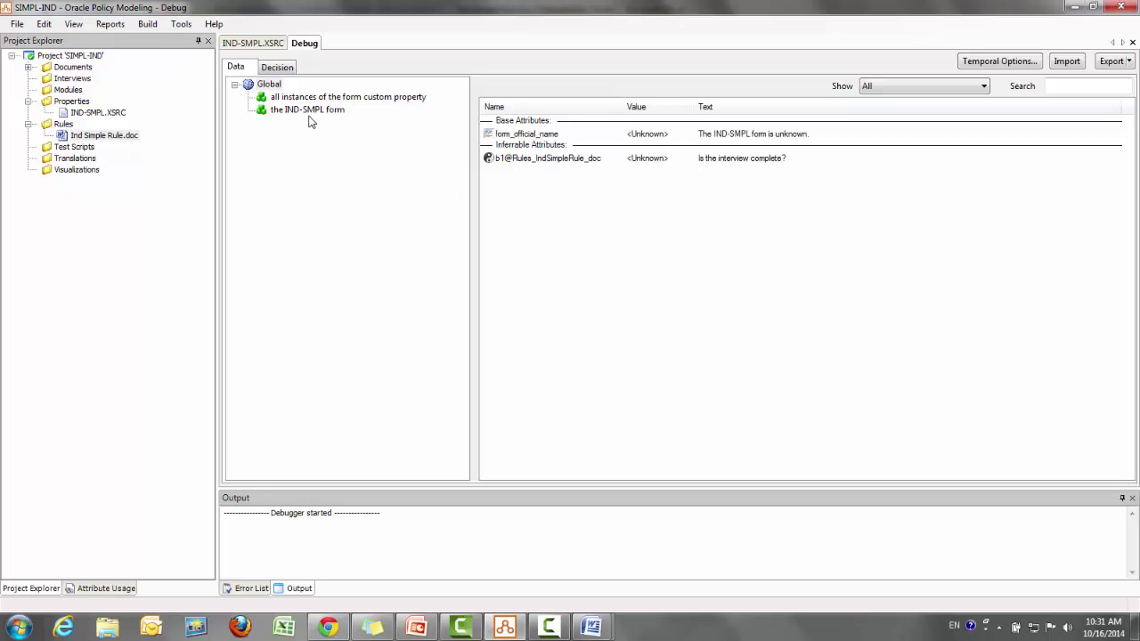
Add an IND-SMPL form instance with a lineItems section instance in the debugger
click(311, 111)
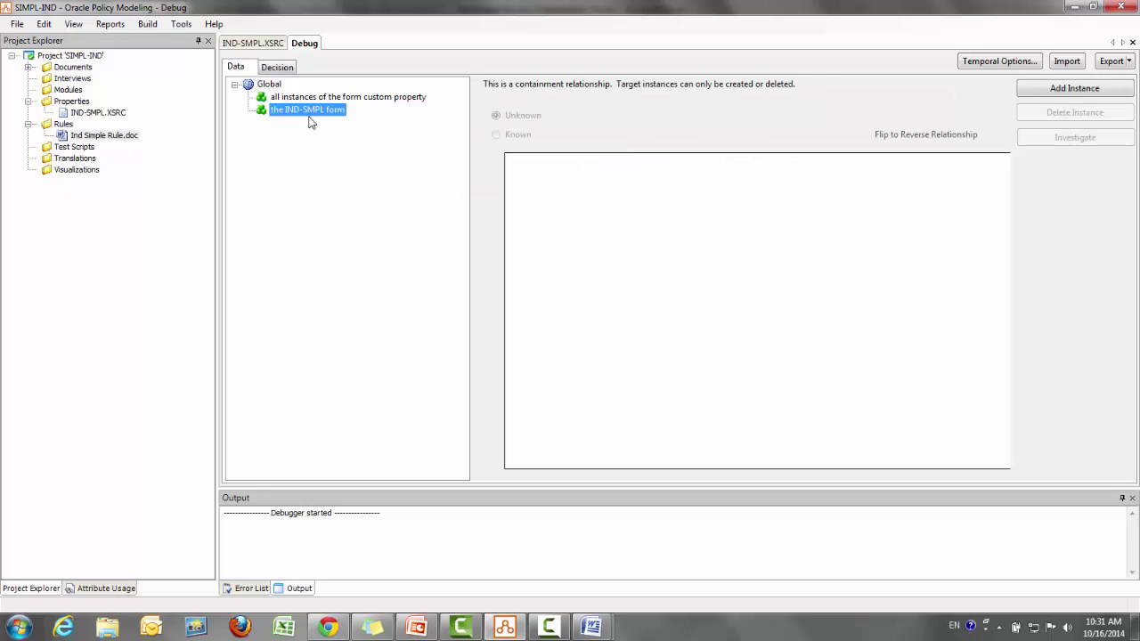
right_click(305, 116)
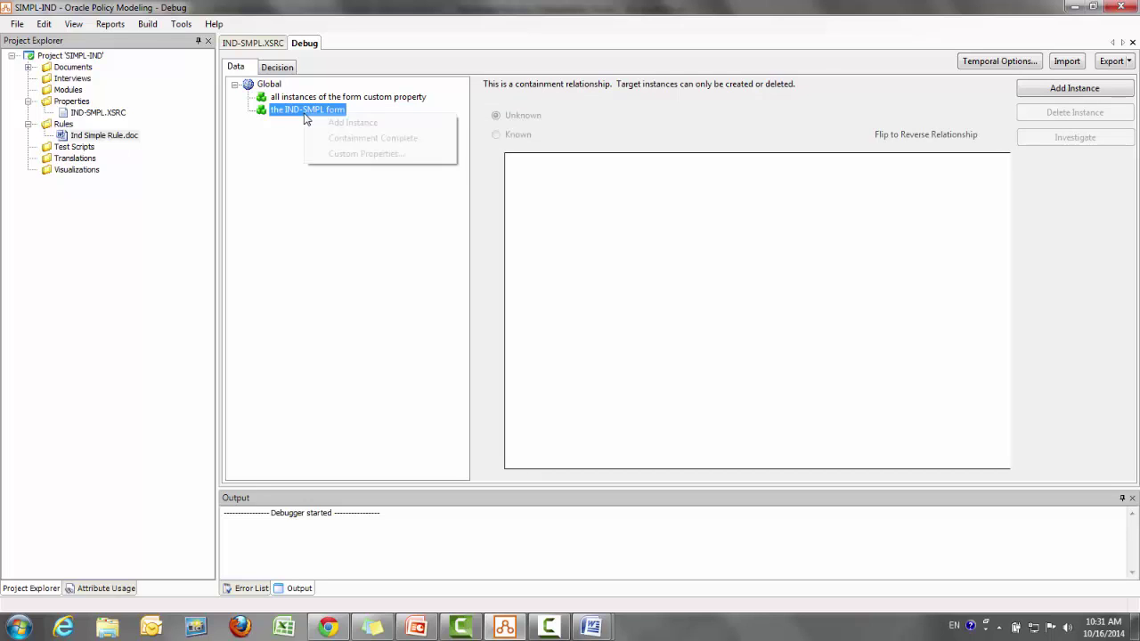
click(334, 122)
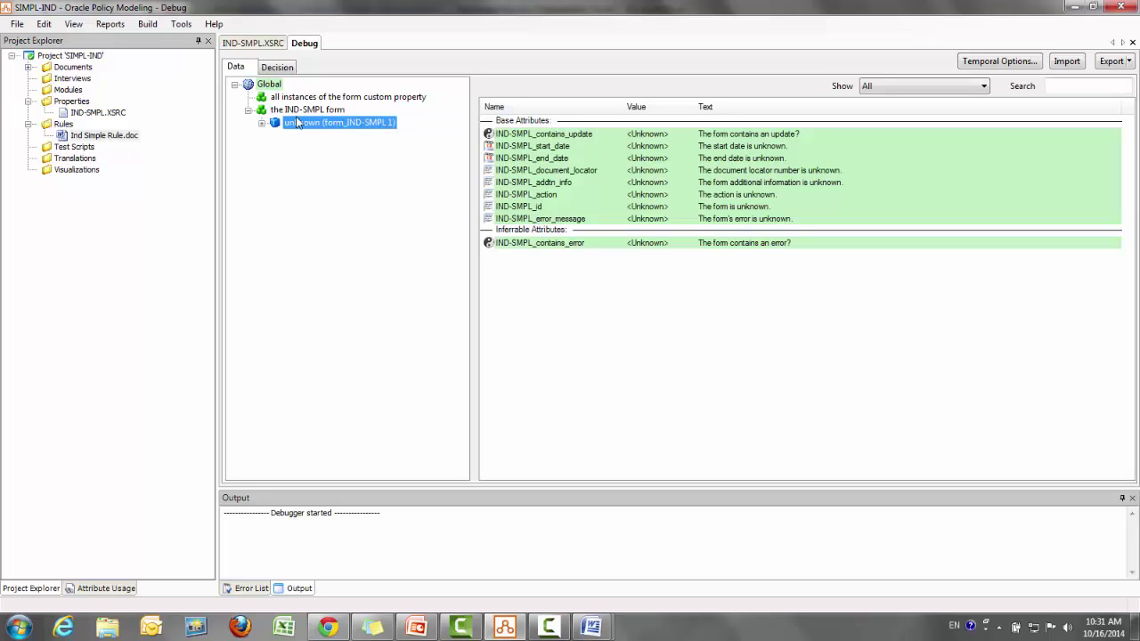
click(263, 123)
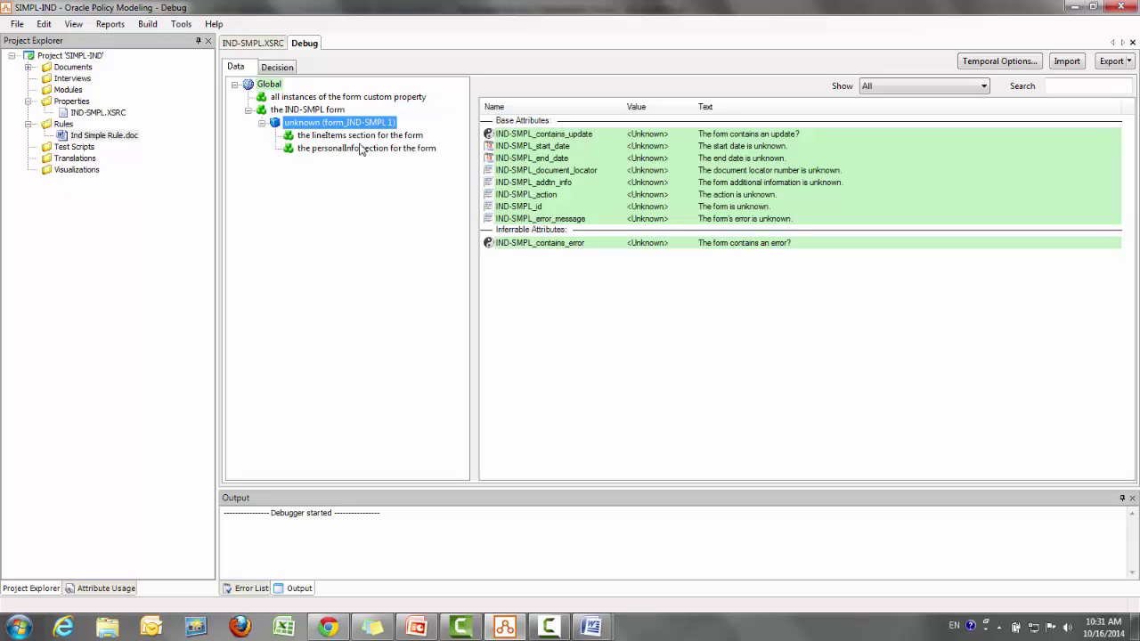
click(363, 136)
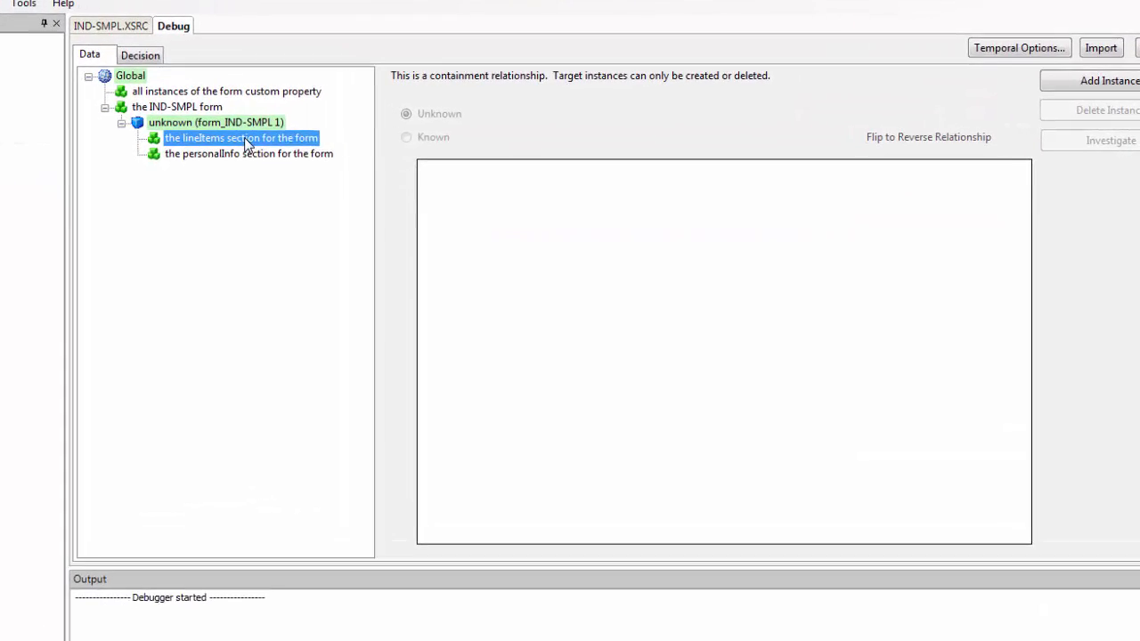
right_click(313, 138)
click(360, 148)
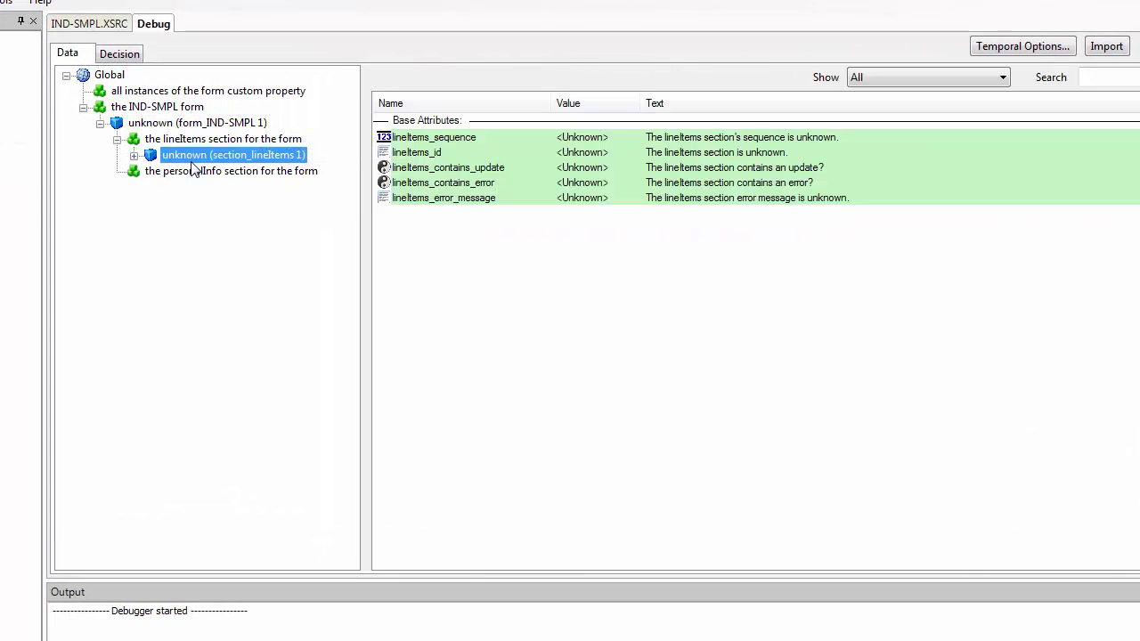
click(133, 156)
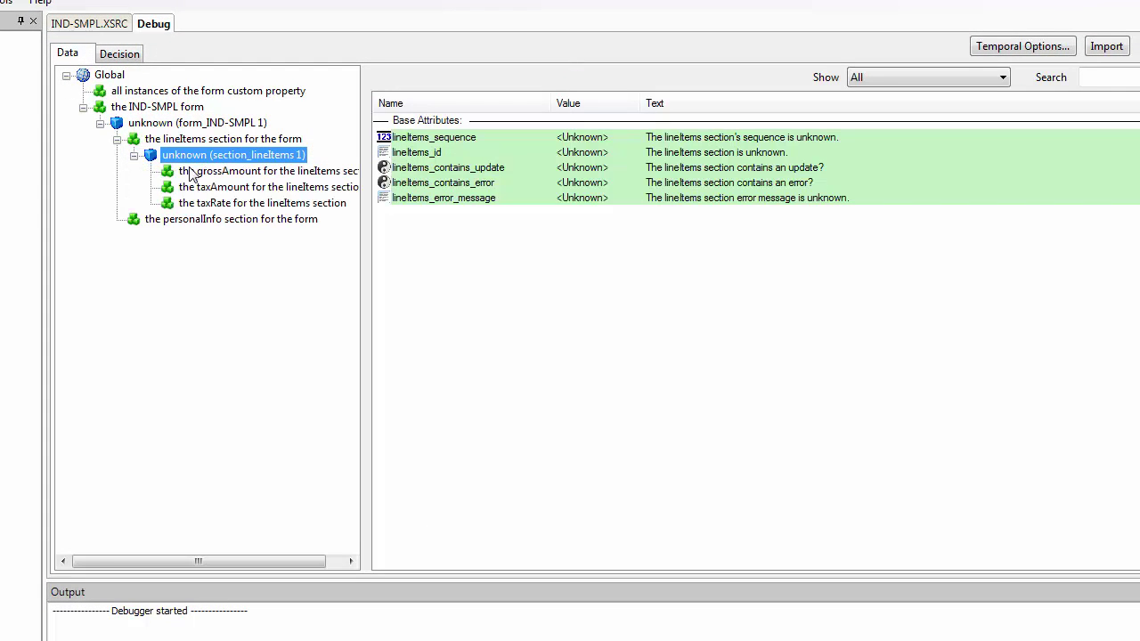
Add a taxRate instance to the lineItems section with value 5
click(275, 204)
right_click(275, 204)
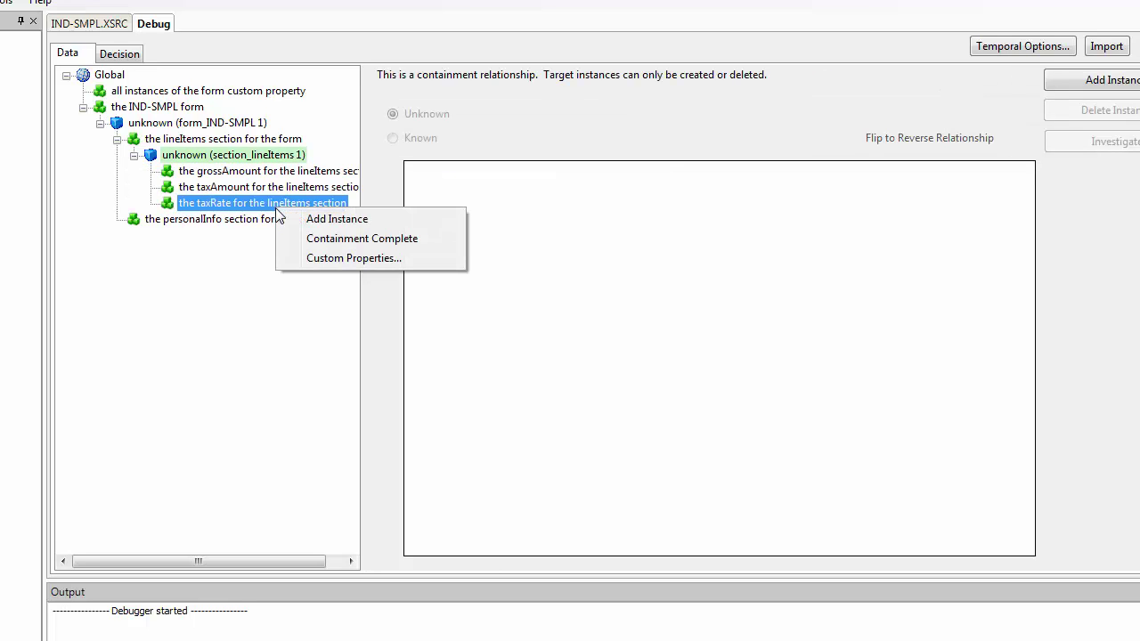
click(335, 220)
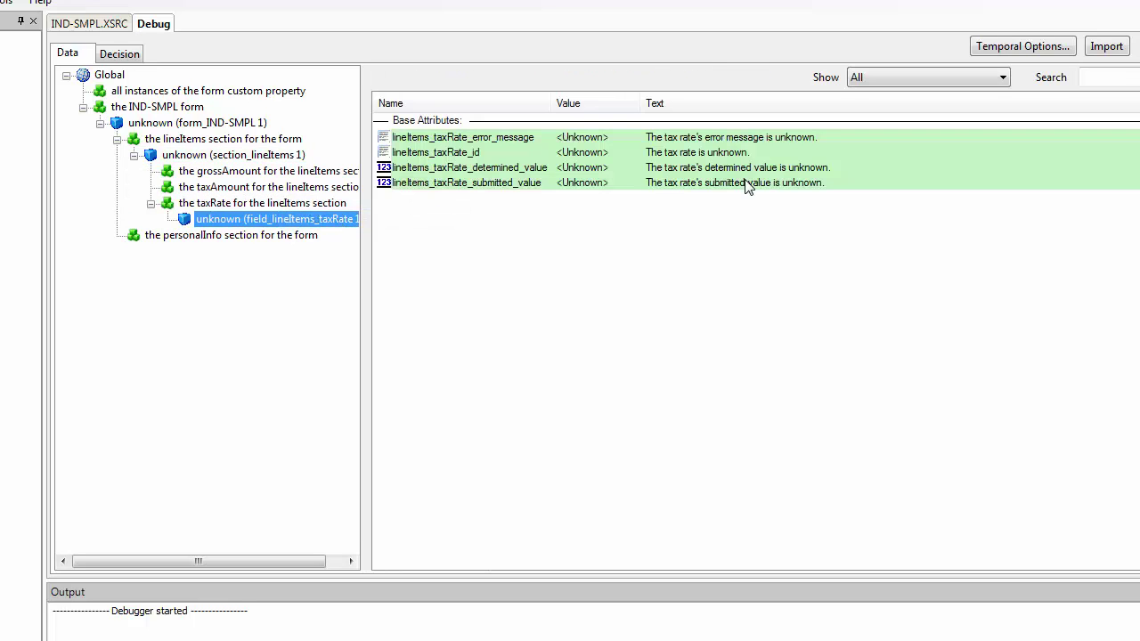
double_click(746, 184)
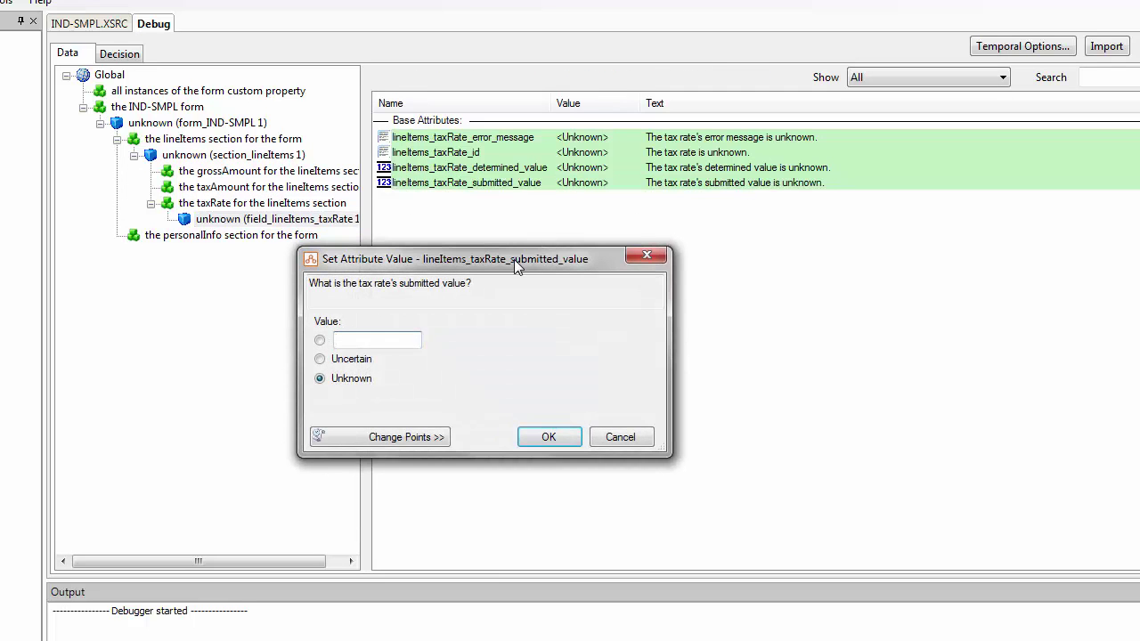
text(5)
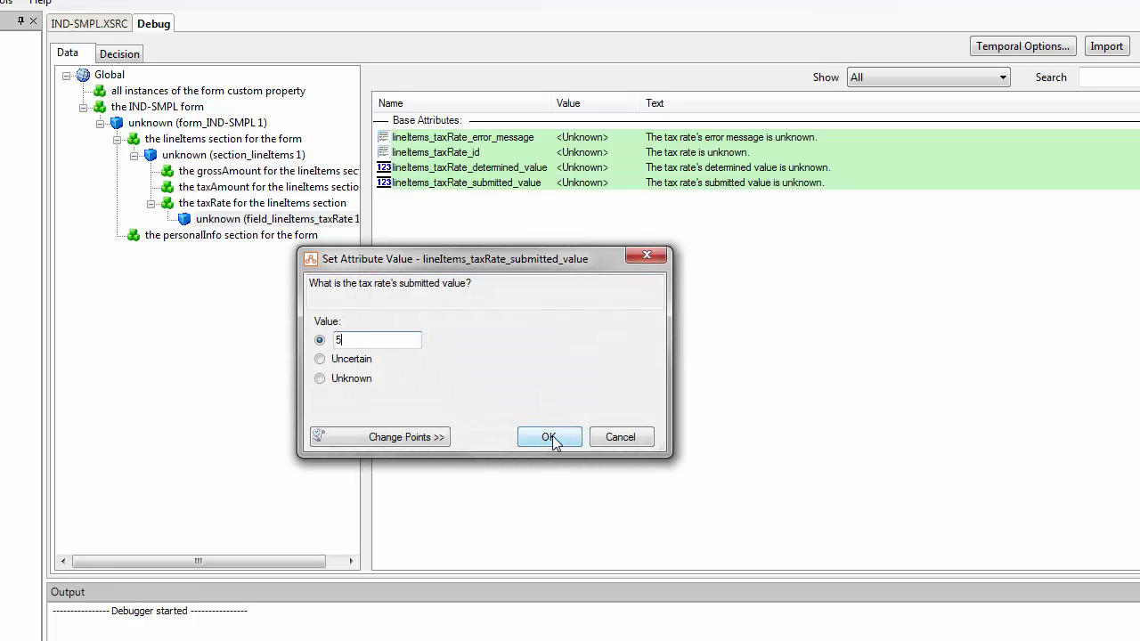
click(549, 437)
Add a grossAmount instance of 100 and a taxAmount instance to the lineItems section
click(311, 172)
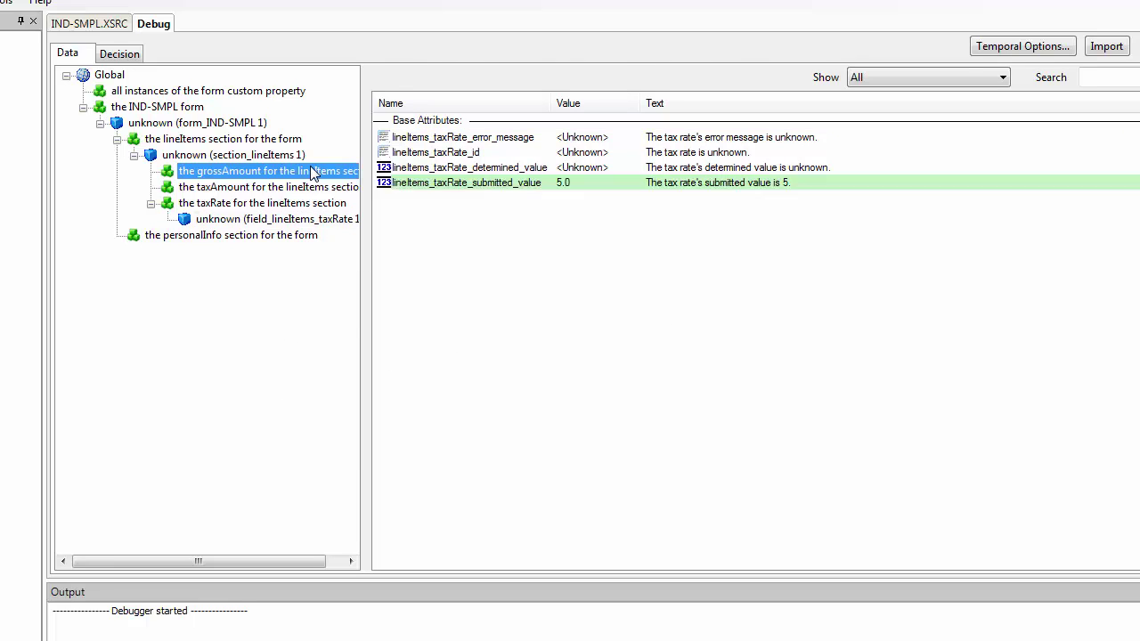
right_click(311, 171)
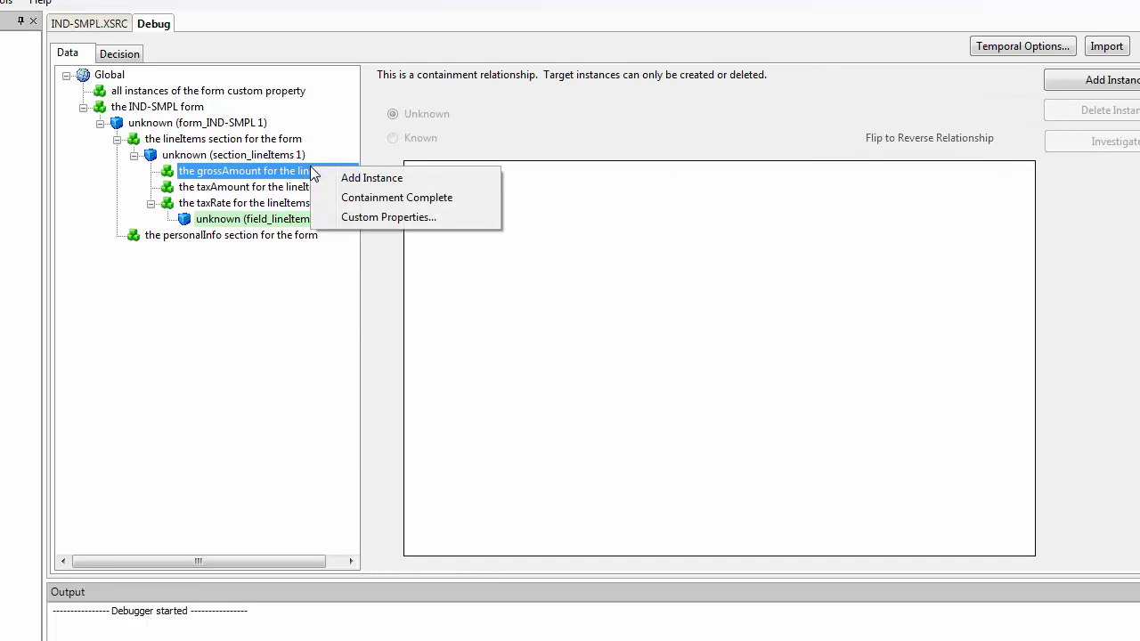
click(370, 178)
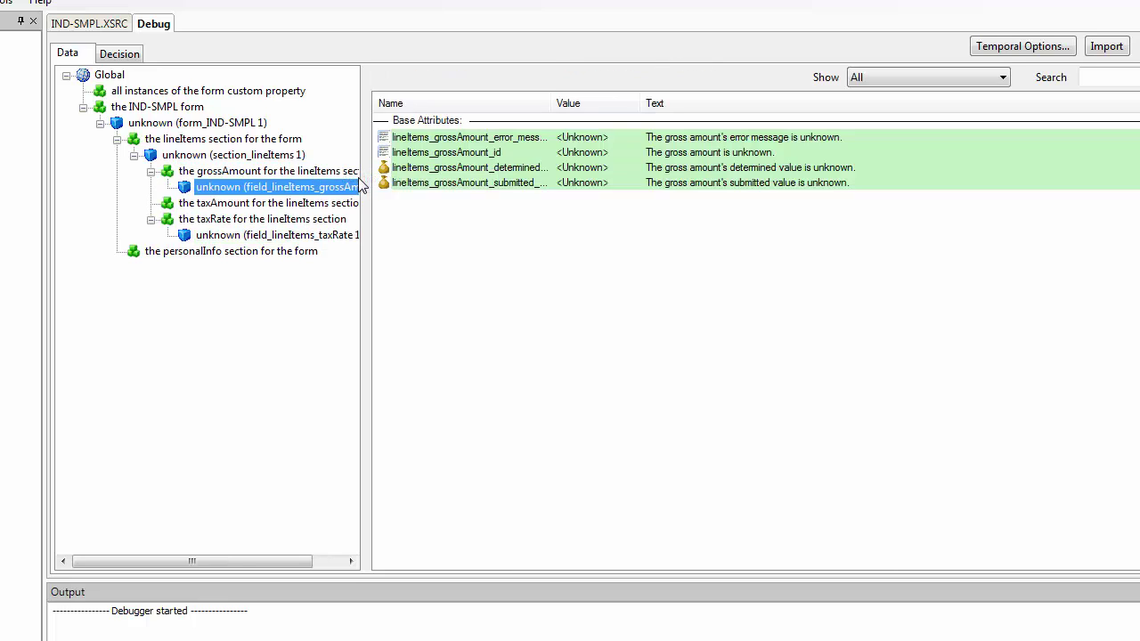
double_click(532, 181)
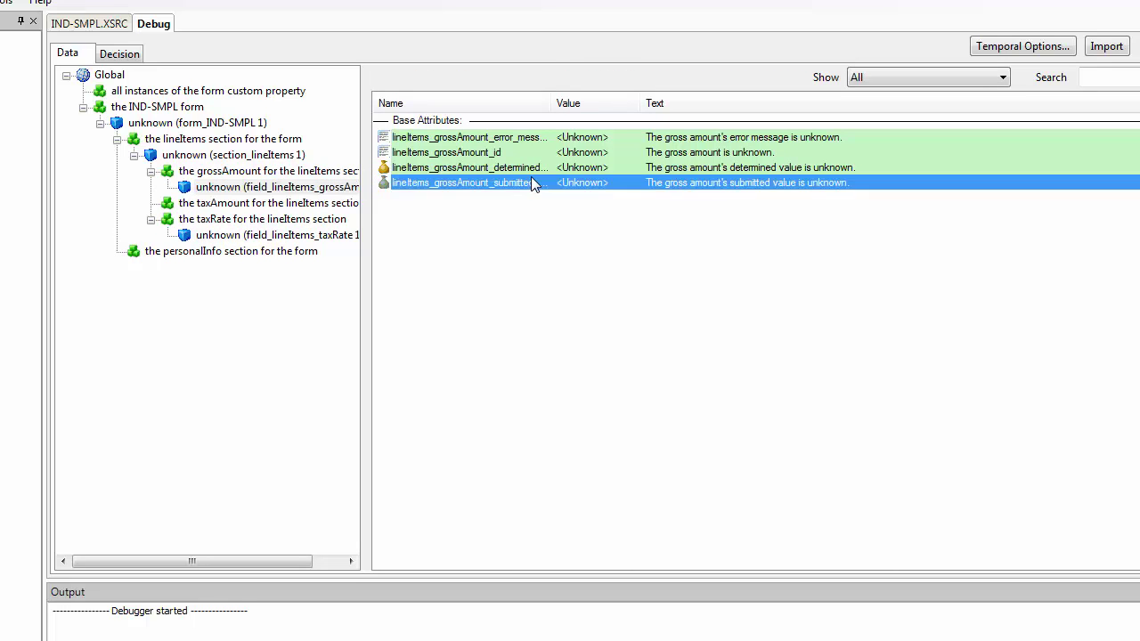
text(1)
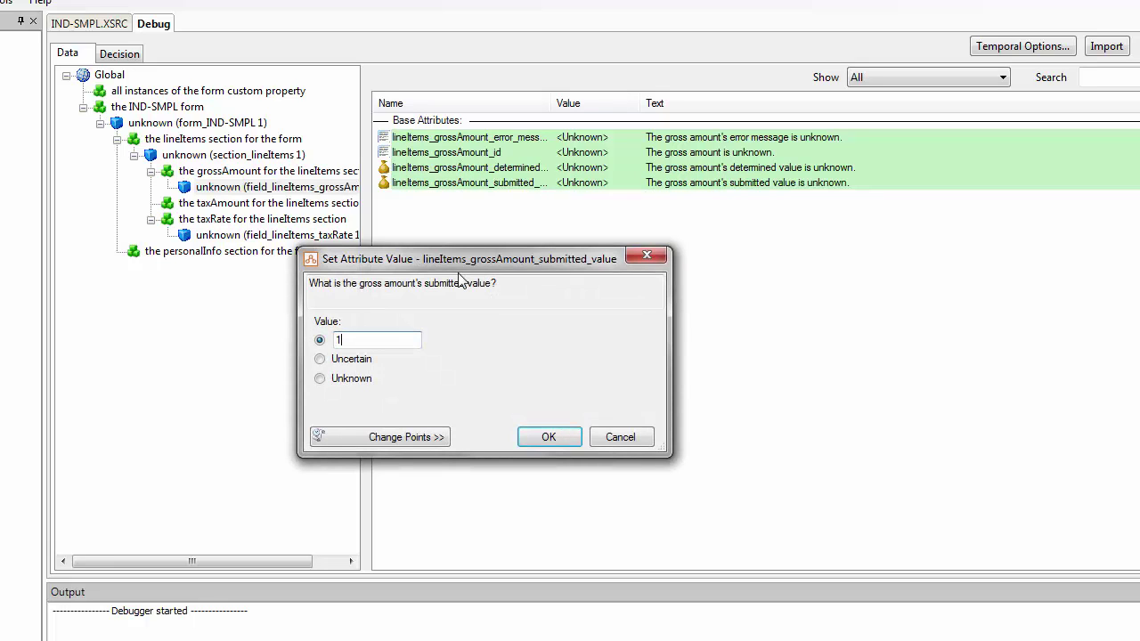
text(00)
click(541, 437)
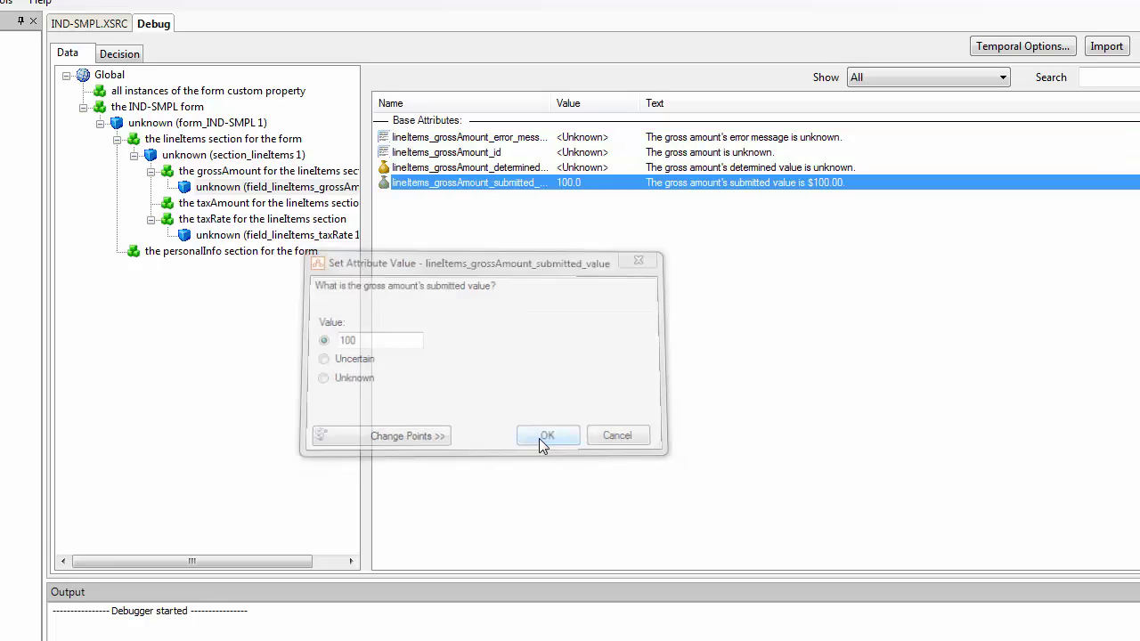
click(276, 206)
right_click(276, 205)
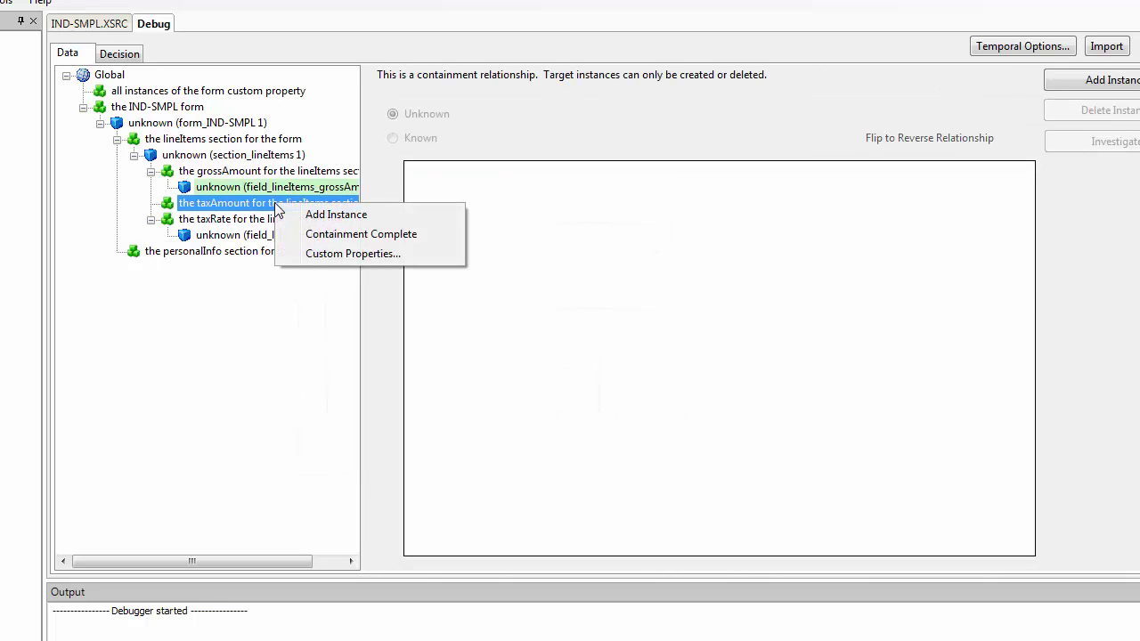
click(329, 215)
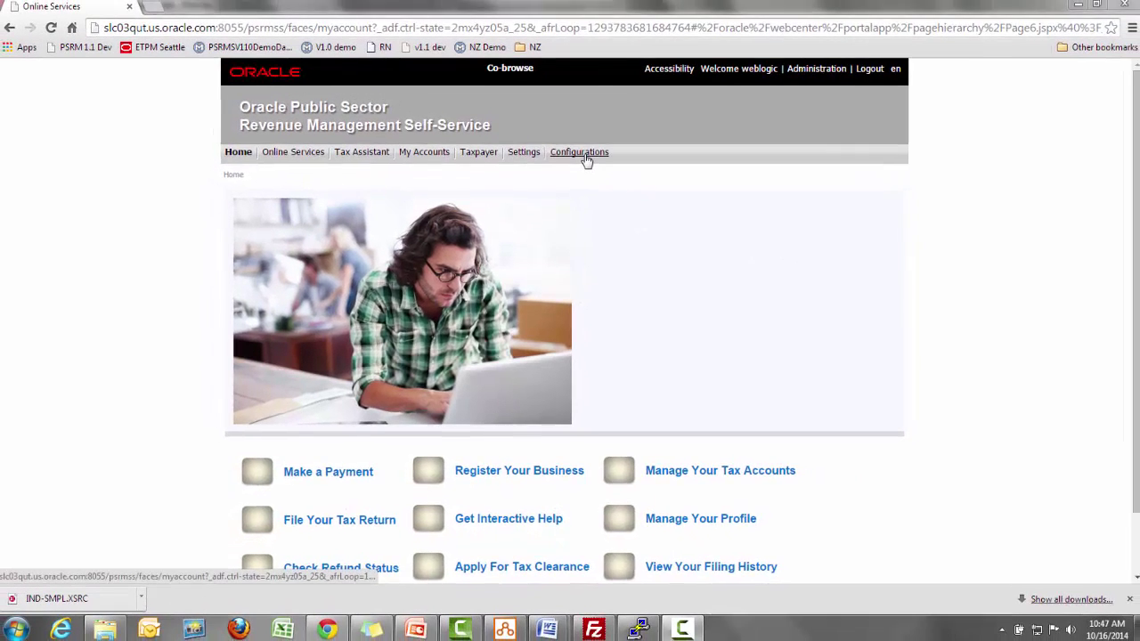
Open Configurations > Interview Set and search to list the existing interview sets
click(580, 154)
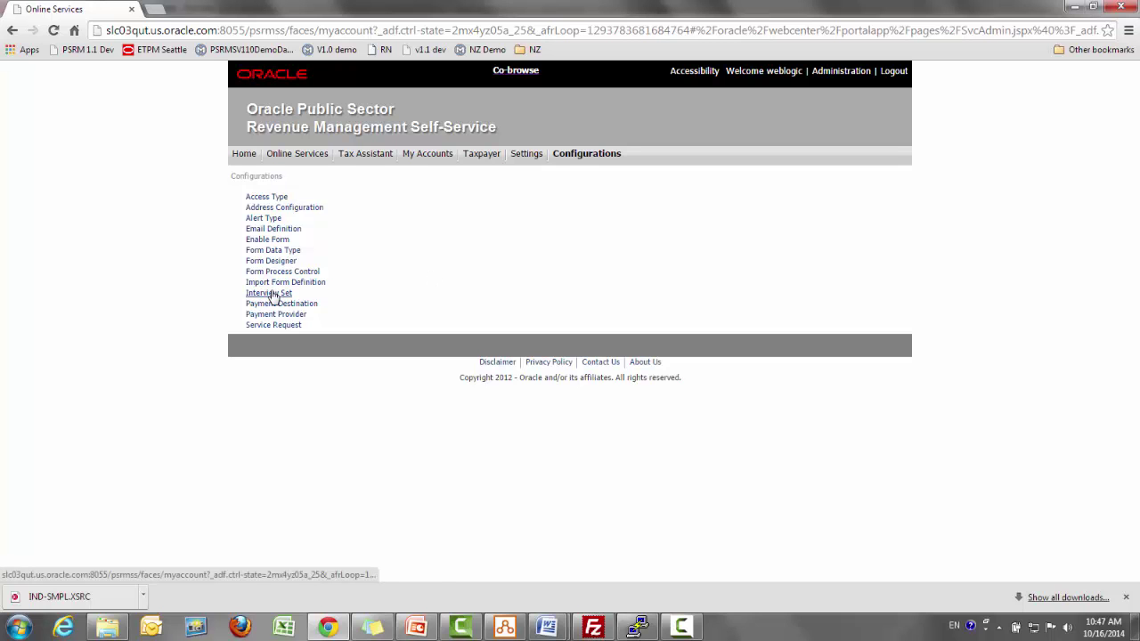
click(273, 297)
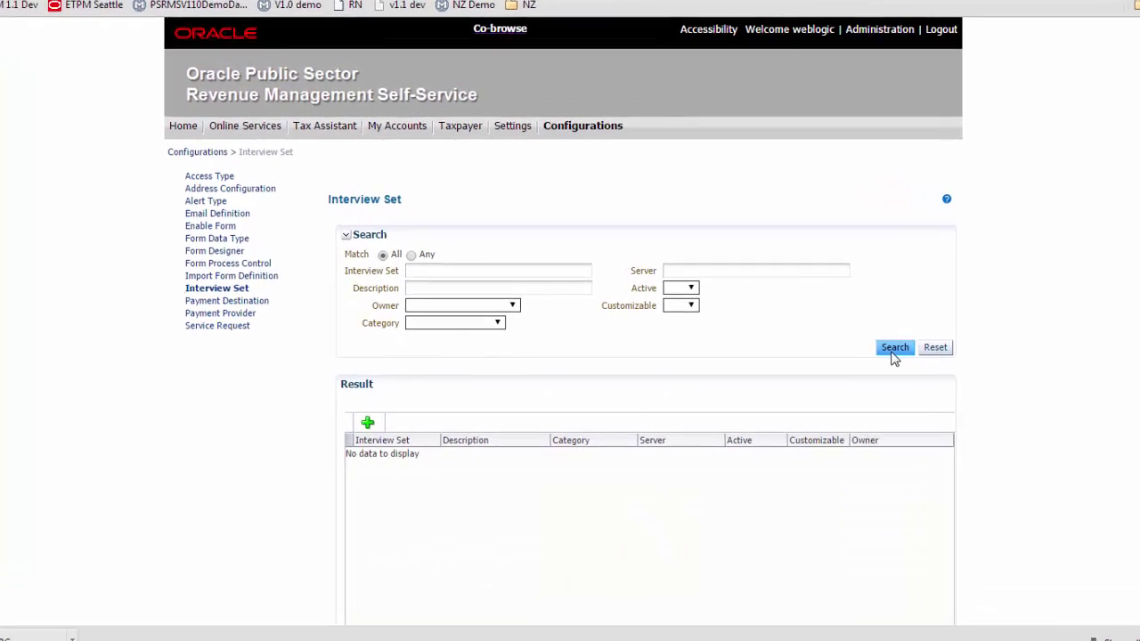
click(894, 352)
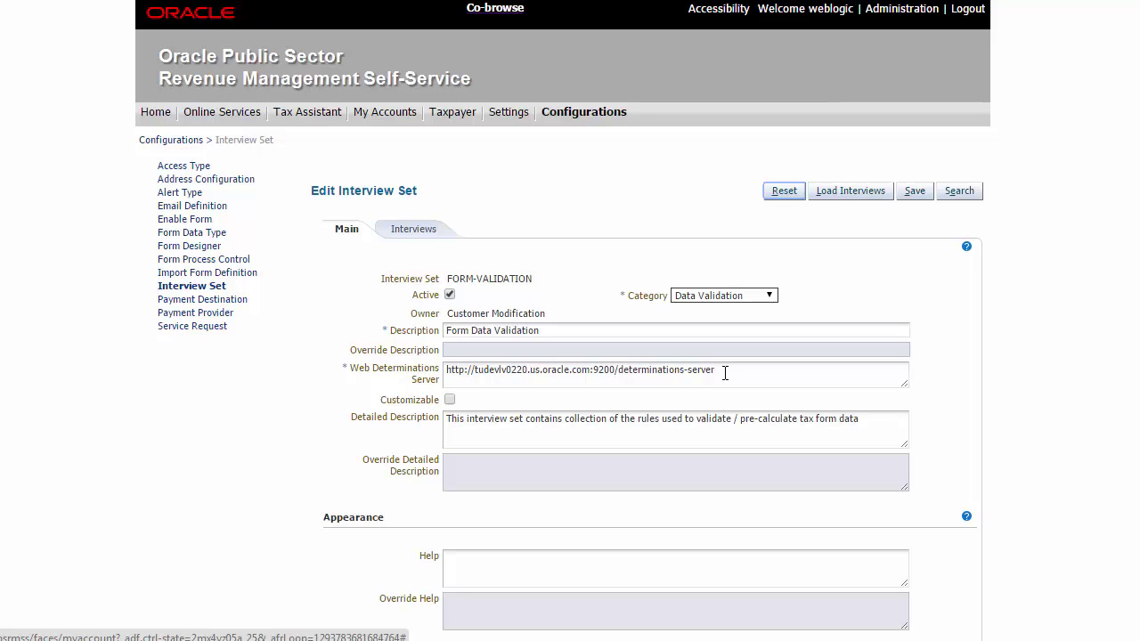
Load the deployed interviews into FORM-VALIDATION and open SIMPL-IND for editing
click(864, 196)
click(429, 234)
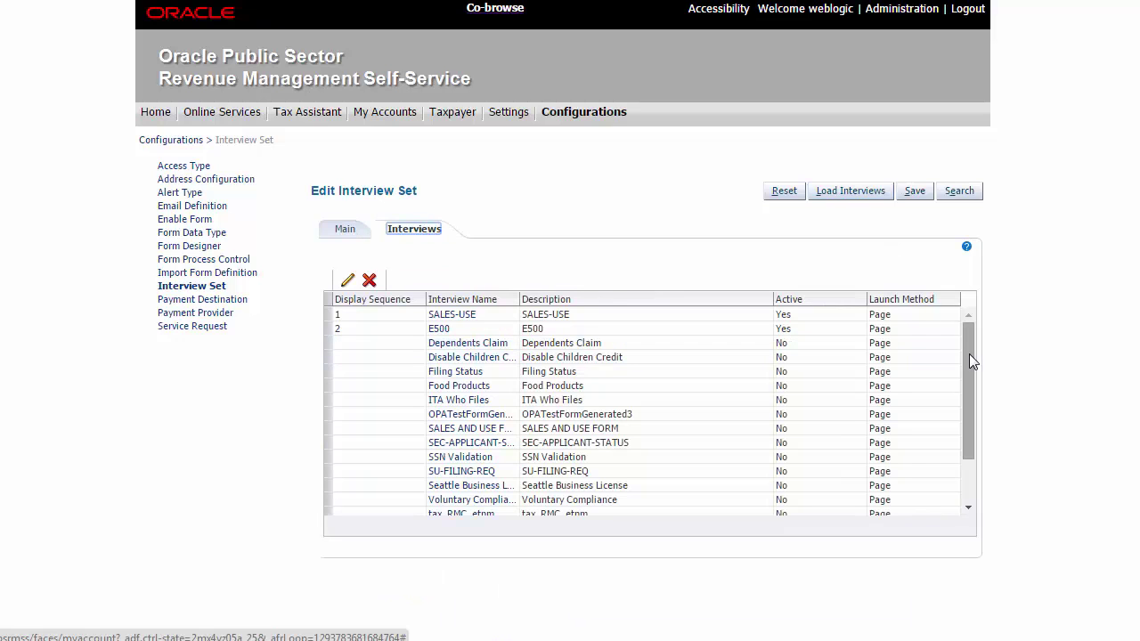
drag(969, 353, 971, 404)
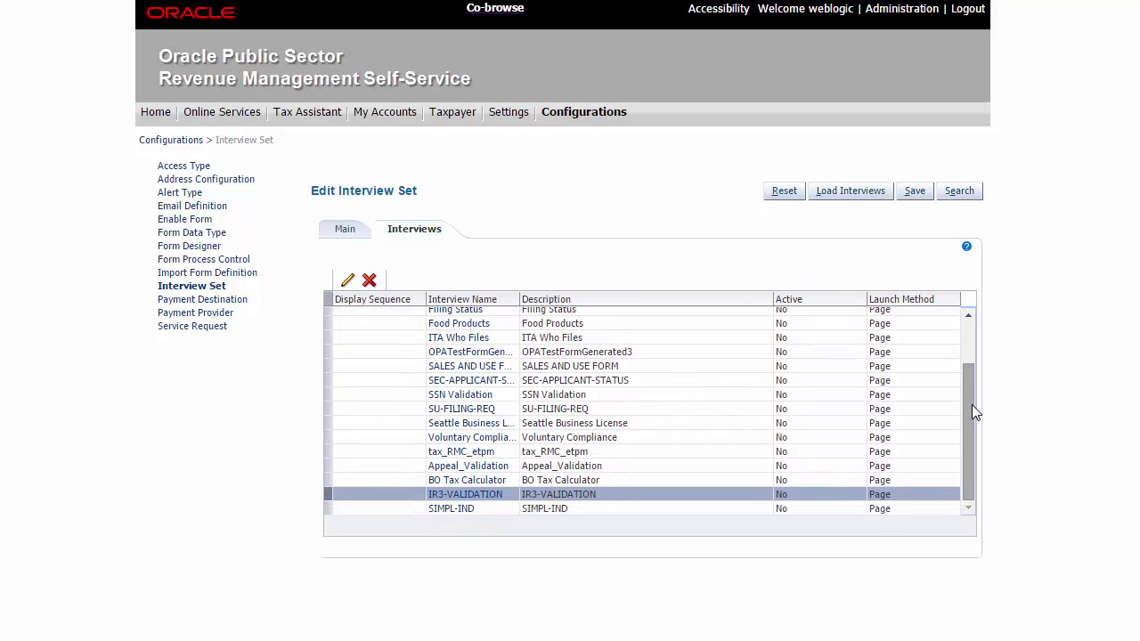
click(466, 507)
click(466, 506)
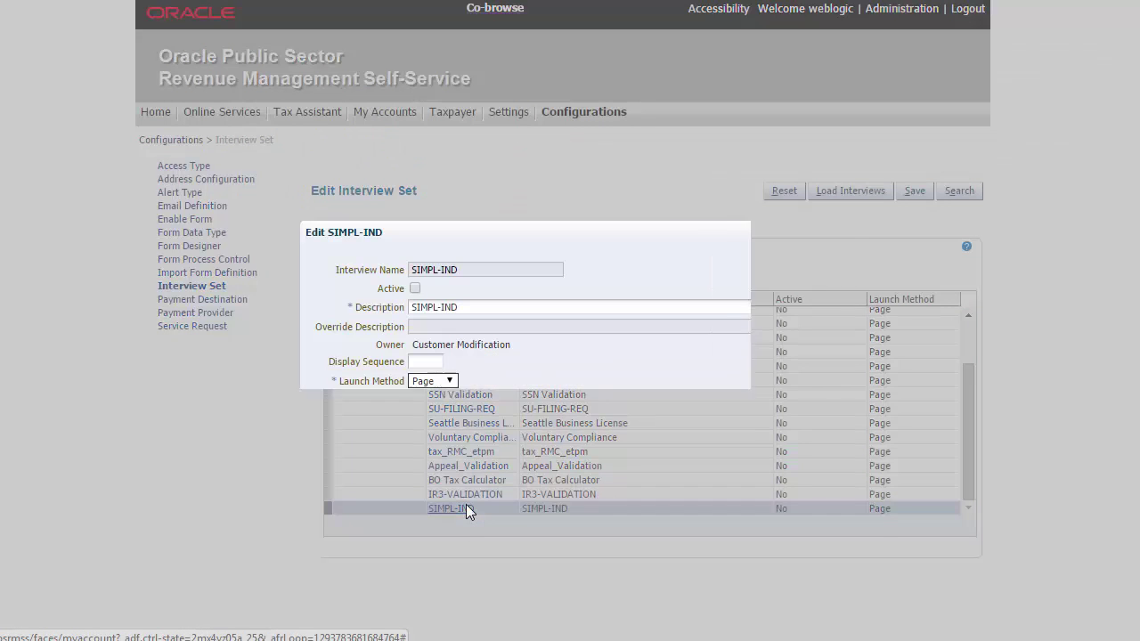
Mark SIMPL-IND active with display sequence 5 and save the interview
click(415, 288)
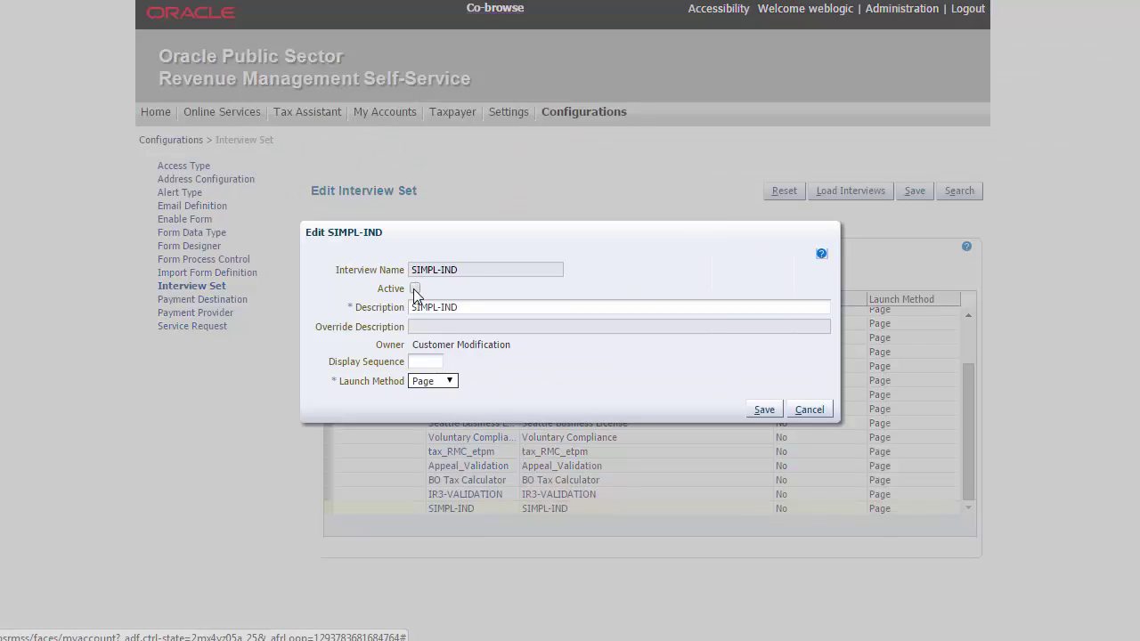
click(421, 361)
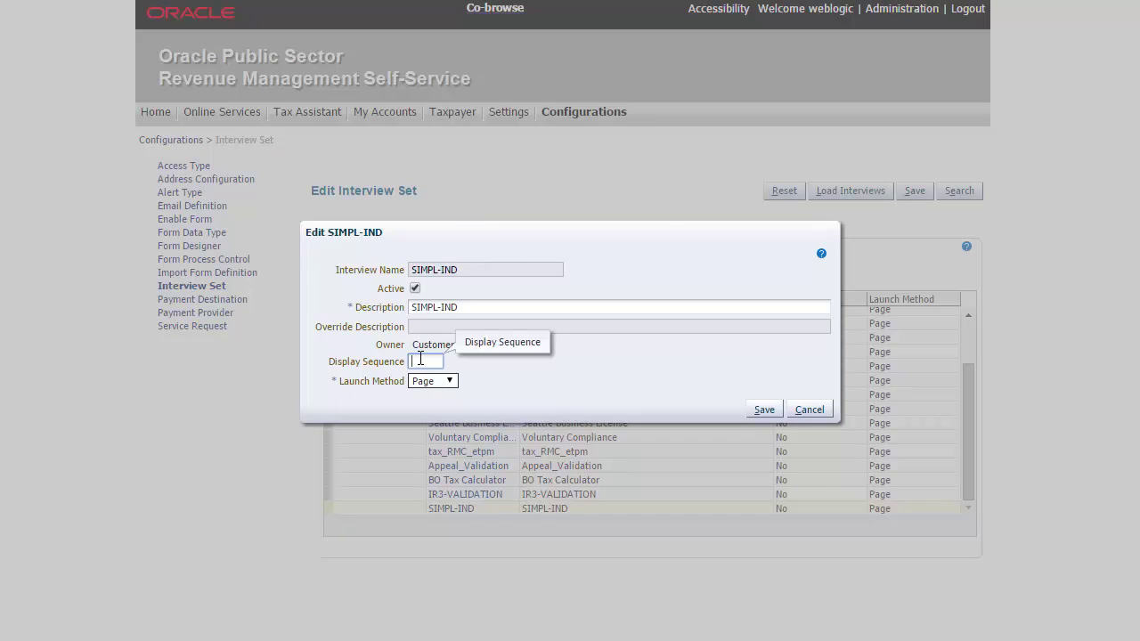
text(4)
key(BackSpace)
text(5)
click(764, 410)
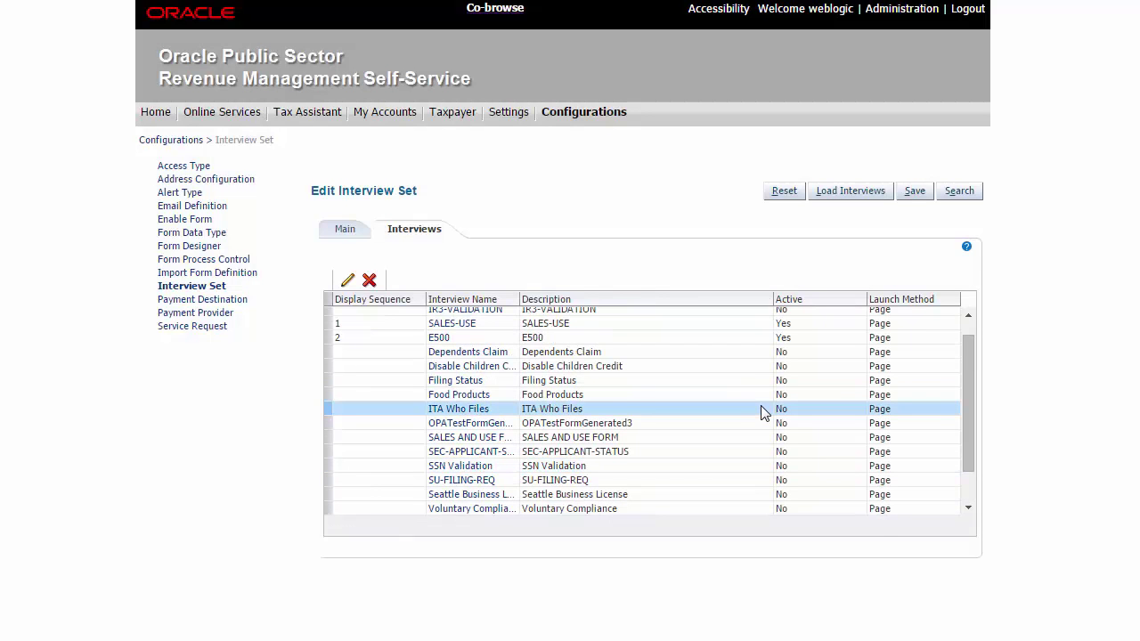
Go to the Settings page after handling the unsaved-changes prompt
drag(969, 402, 971, 396)
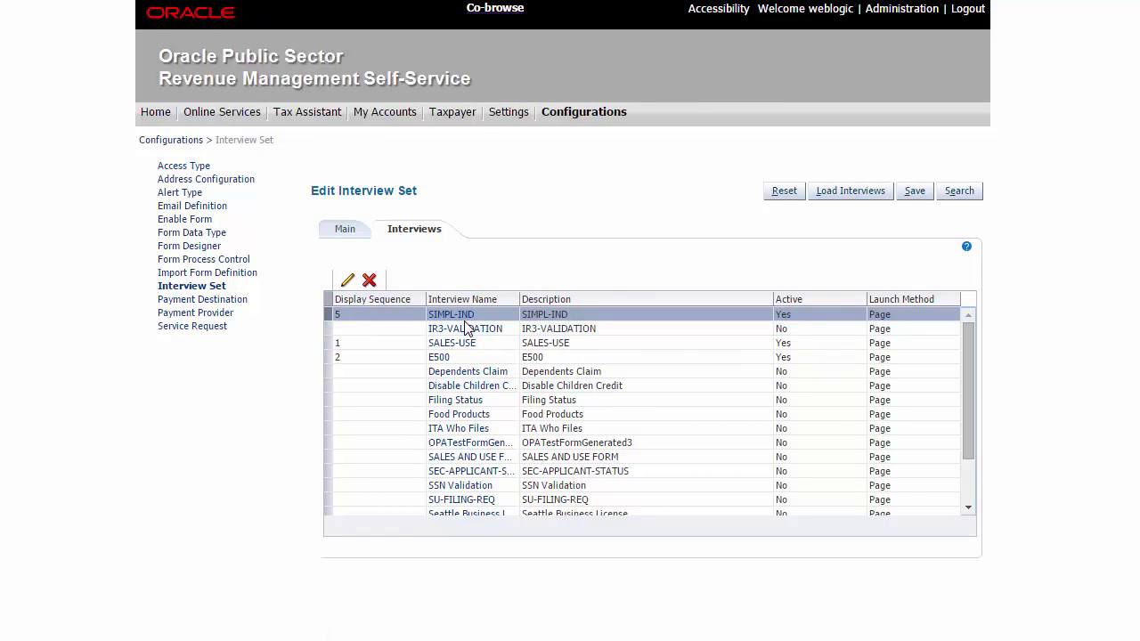
click(522, 117)
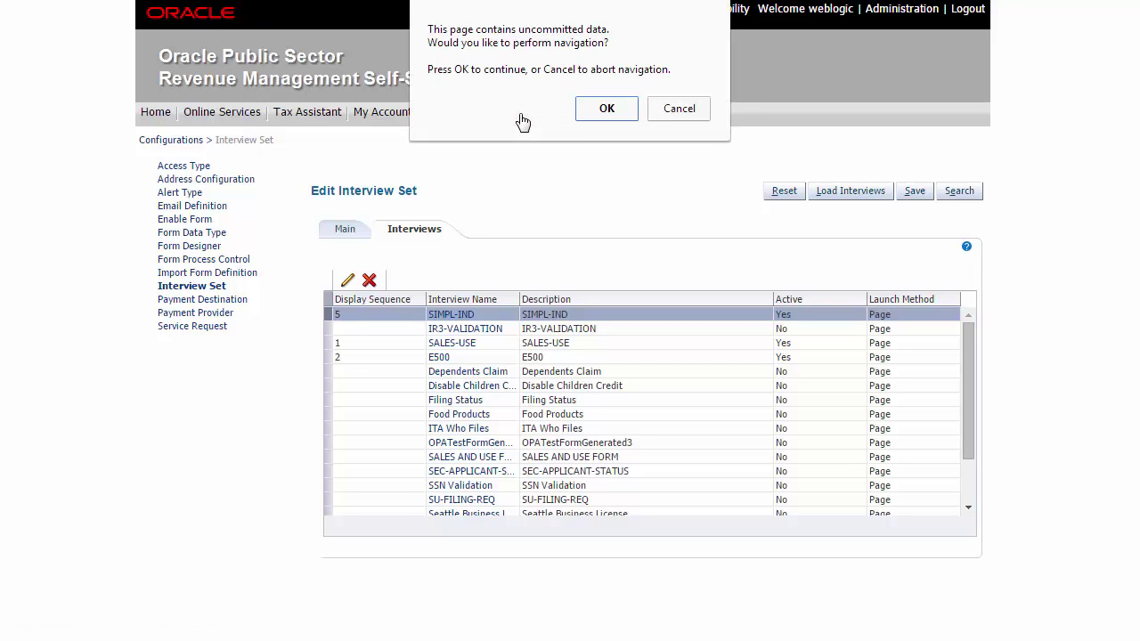
click(679, 108)
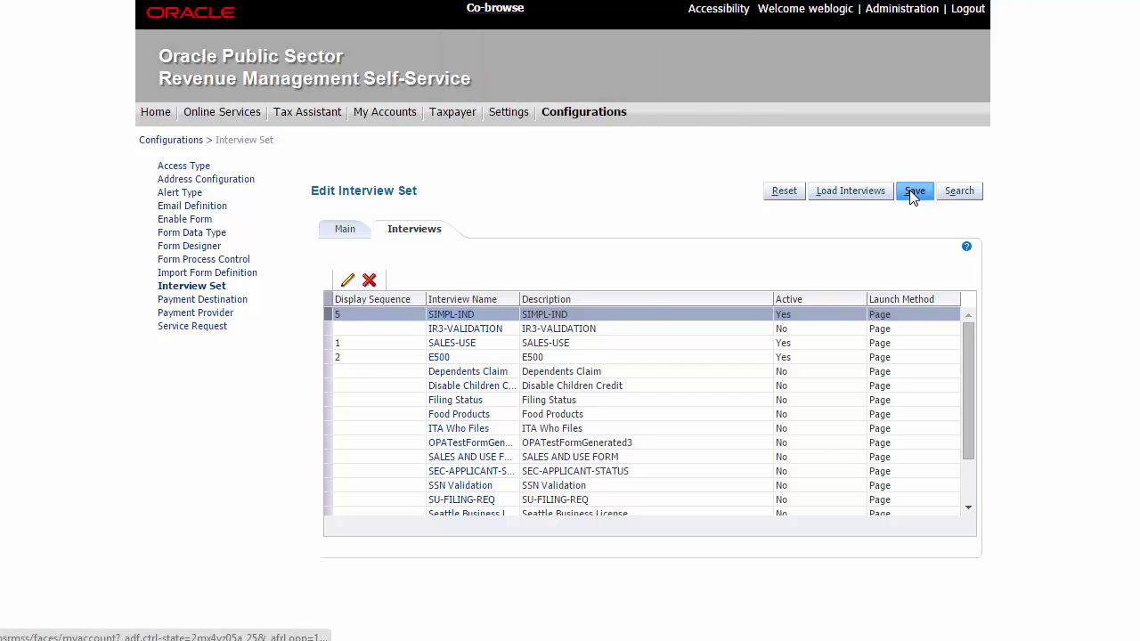
click(512, 116)
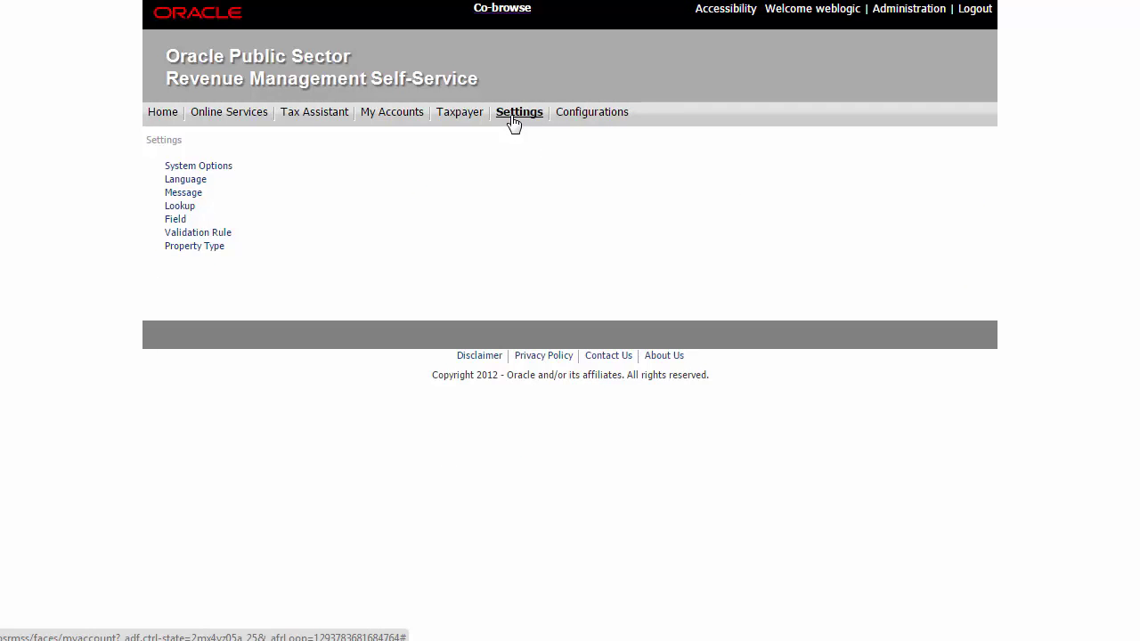
List the existing validation rules and start a new rule named 'SIMPLE_RE'
click(212, 234)
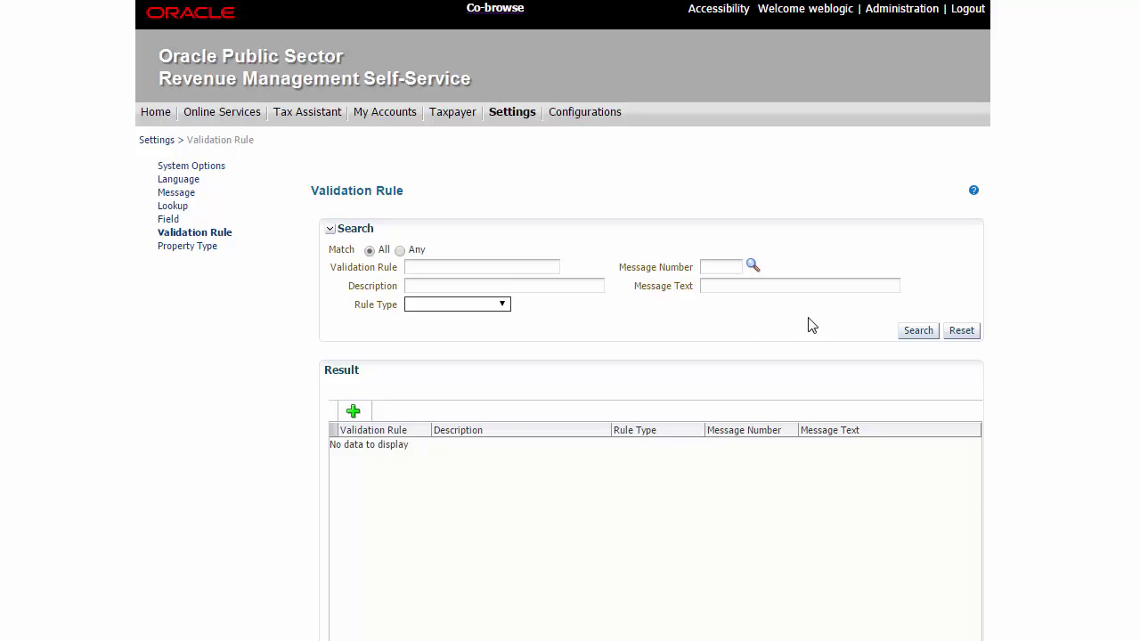
click(918, 330)
click(351, 411)
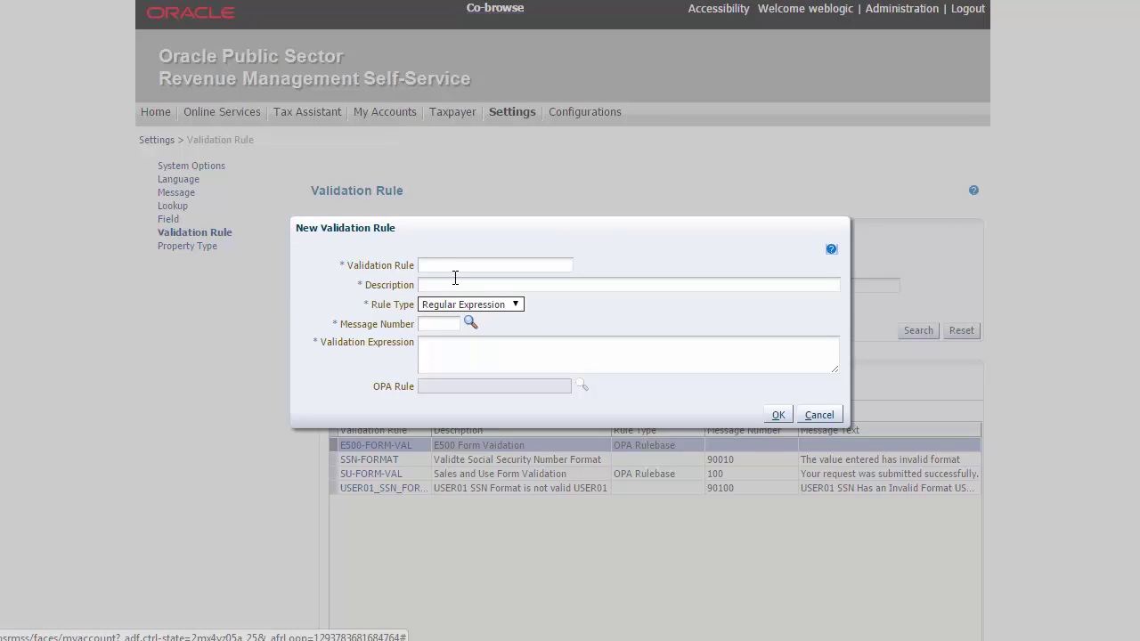
click(448, 264)
text(SIMPL)
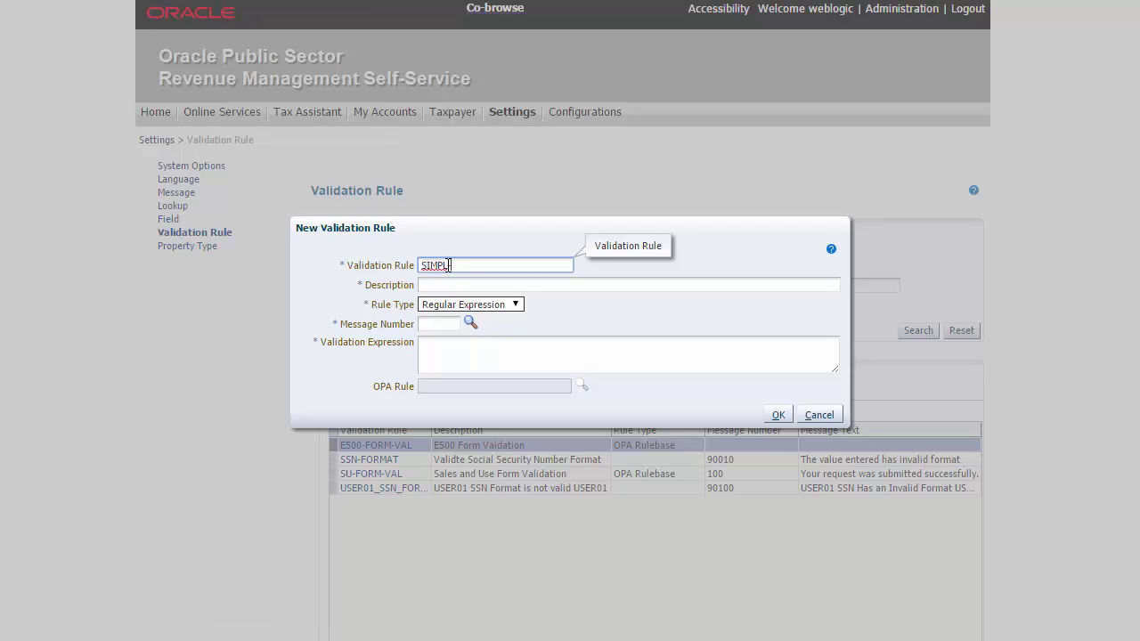
text(E_RE)
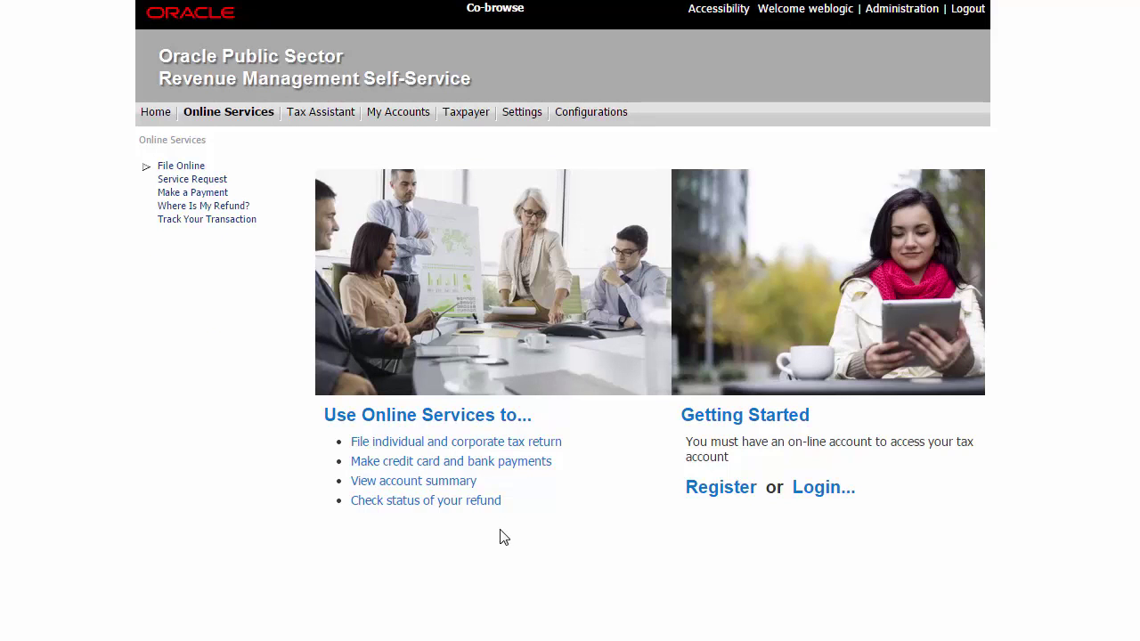
Open the Simple Individual Income Form and run Check Form Data, dismissing the missing-name error
click(503, 447)
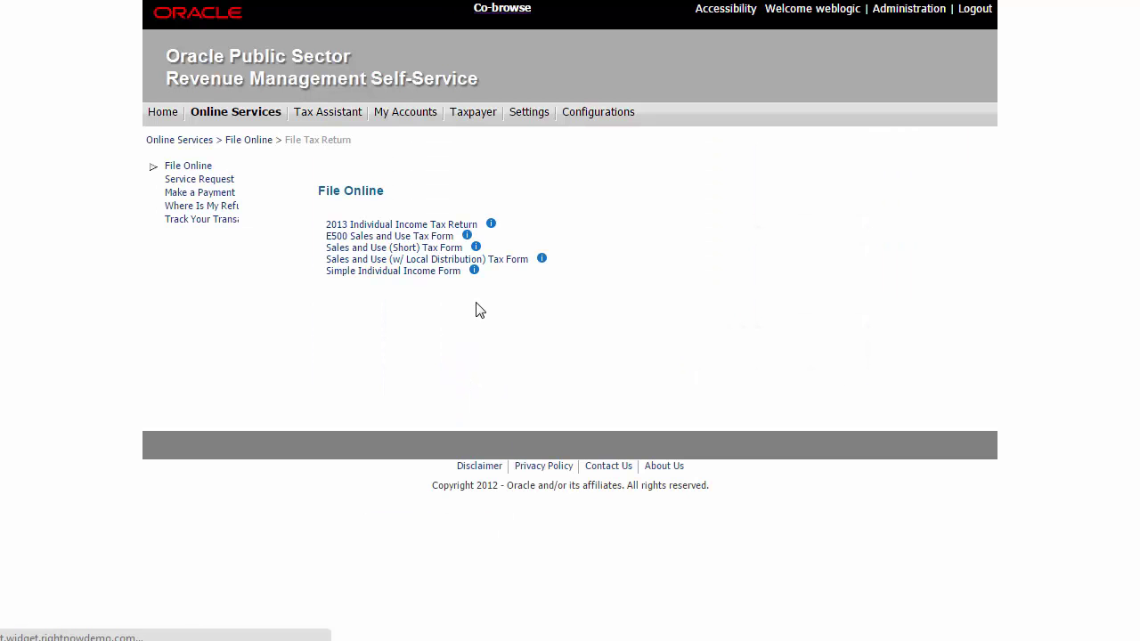
click(410, 272)
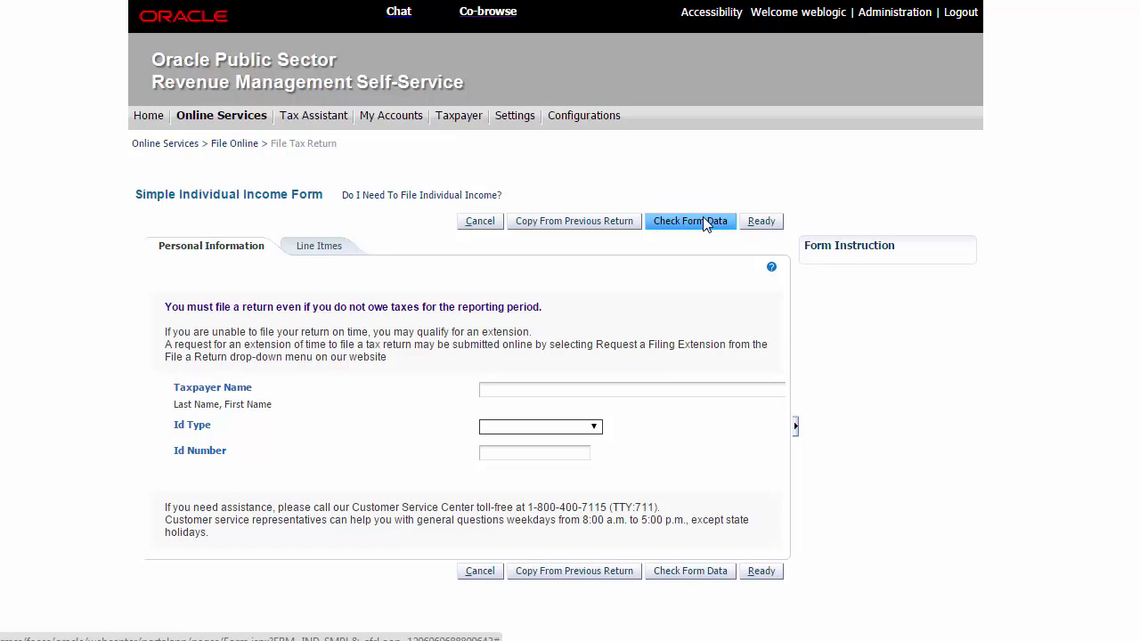
click(702, 219)
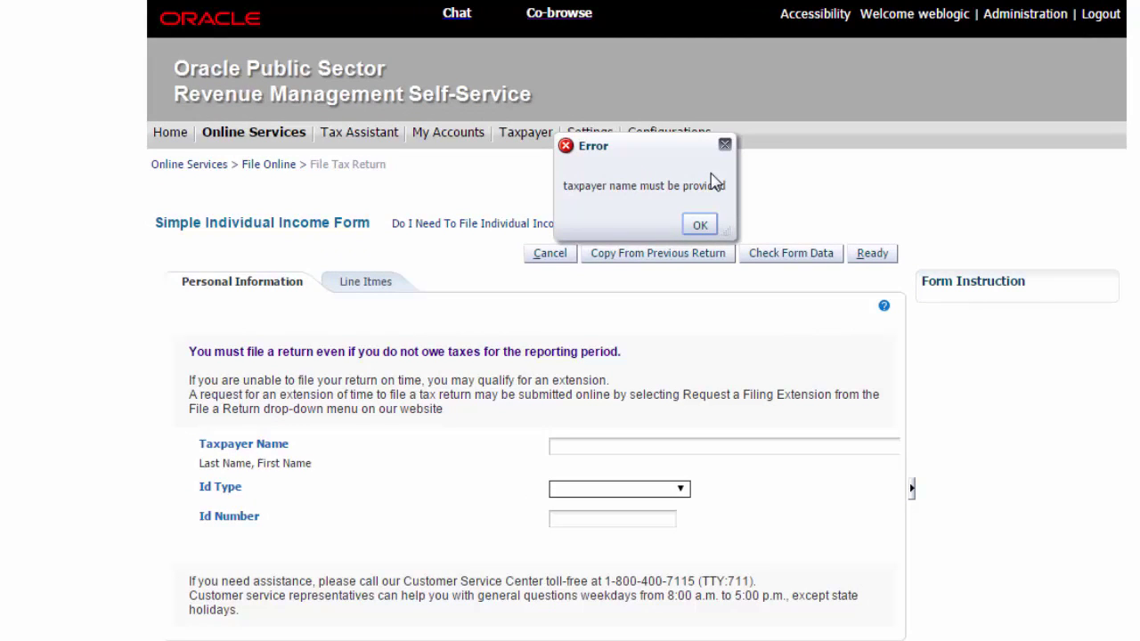
click(700, 225)
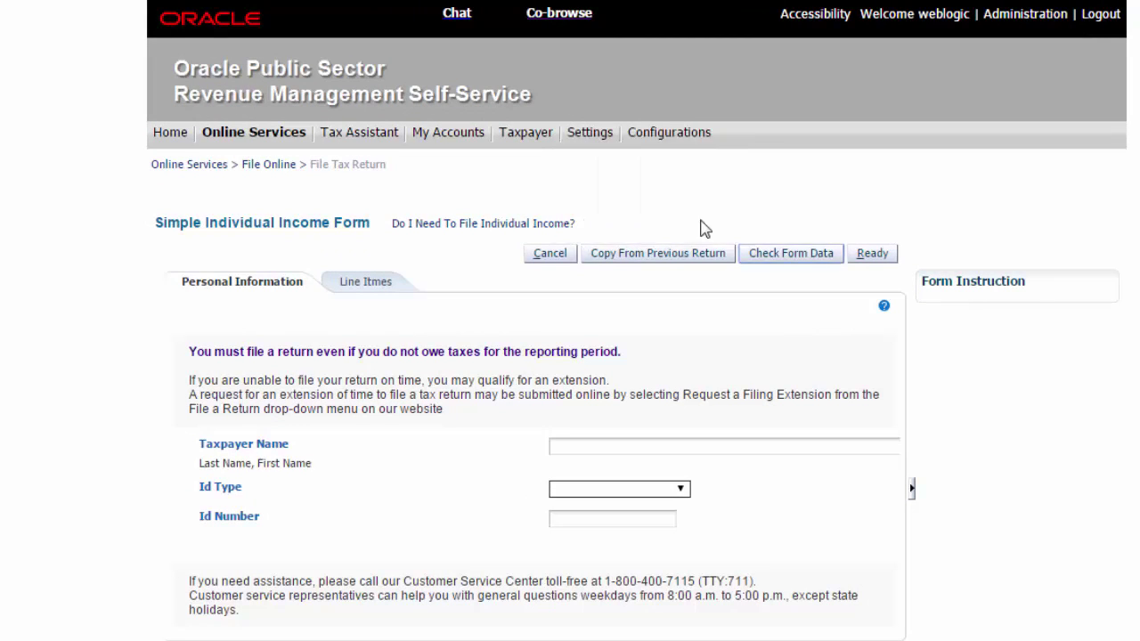
Enter the taxpayer's name, ID type Social Security Number, and their ID number
click(623, 444)
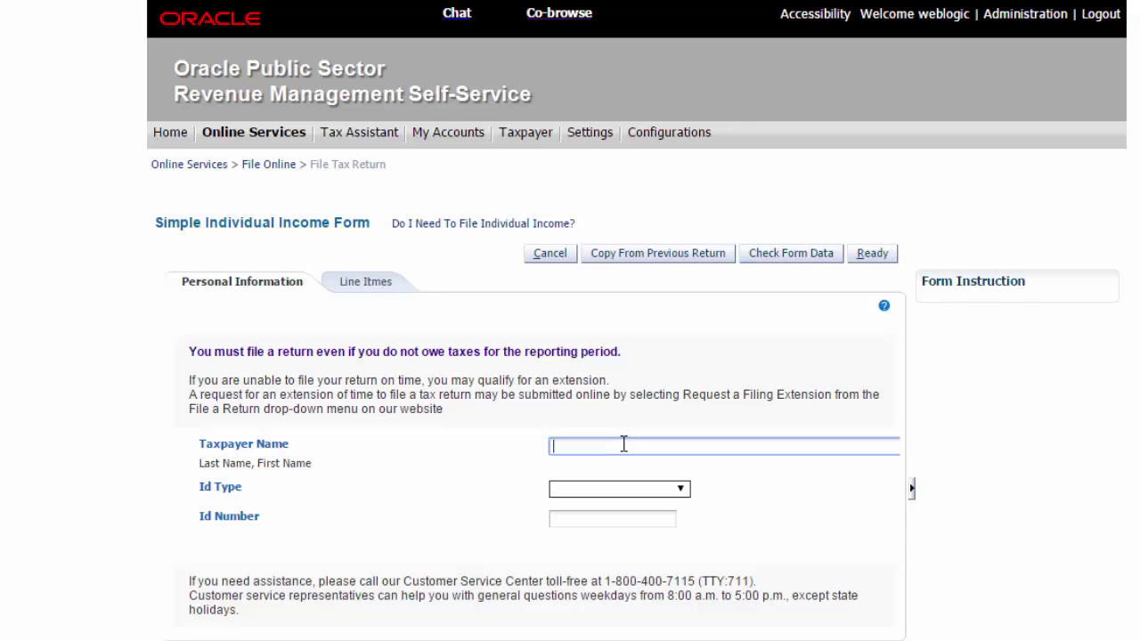
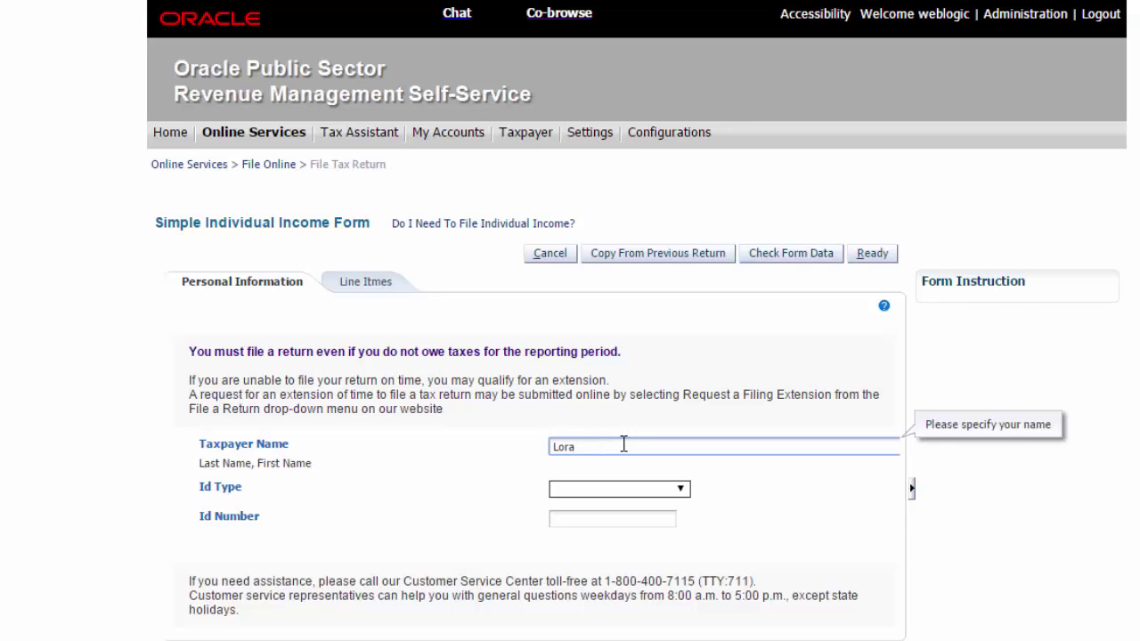
click(598, 489)
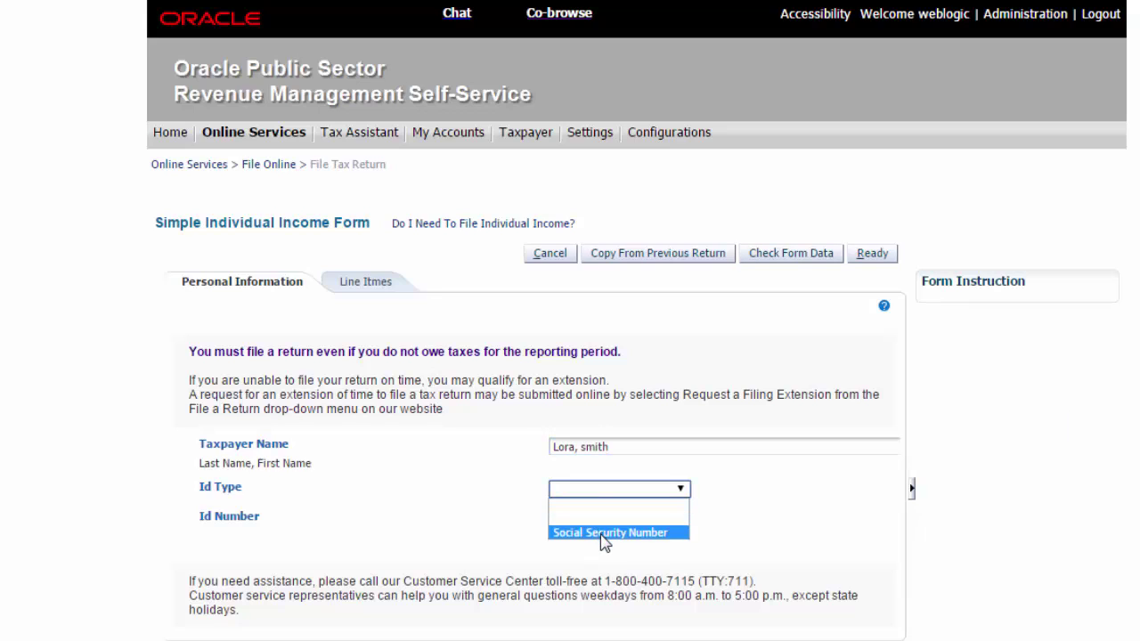
click(601, 535)
click(601, 522)
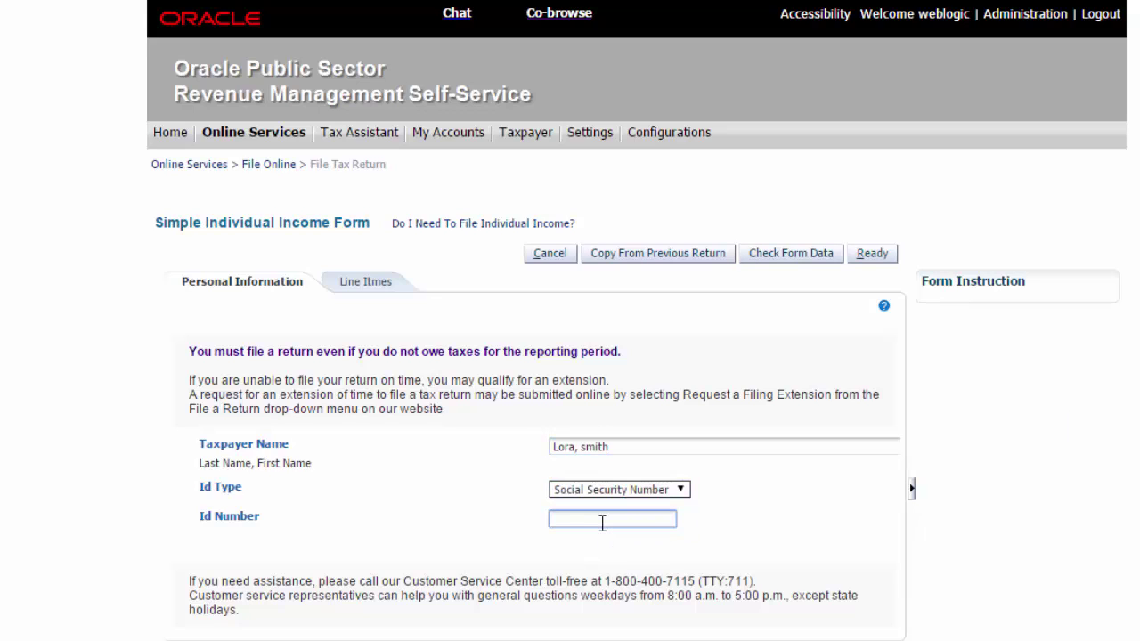
Enter gross amount 1000 on Line Items and check the form data, yielding tax 130.0
click(378, 288)
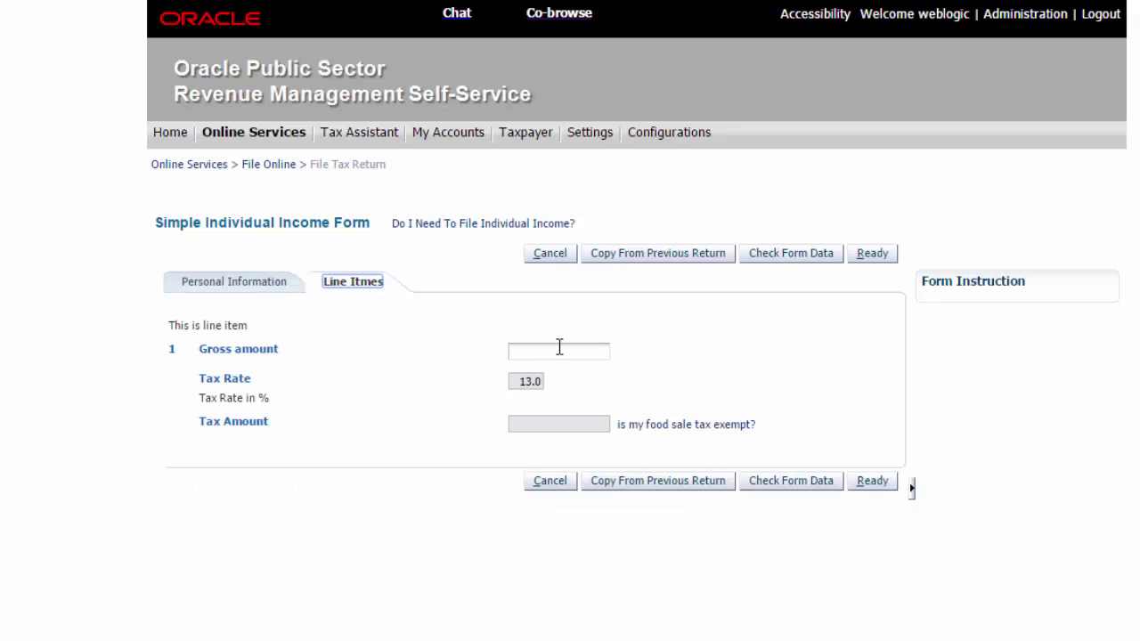
click(562, 347)
click(535, 357)
text(1000)
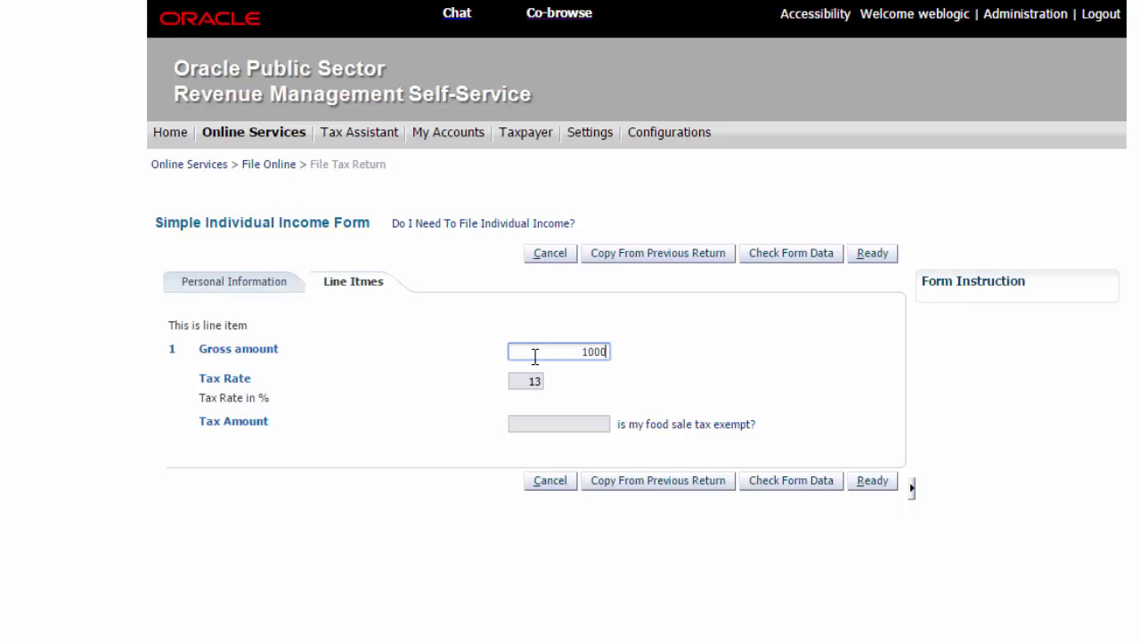
click(726, 333)
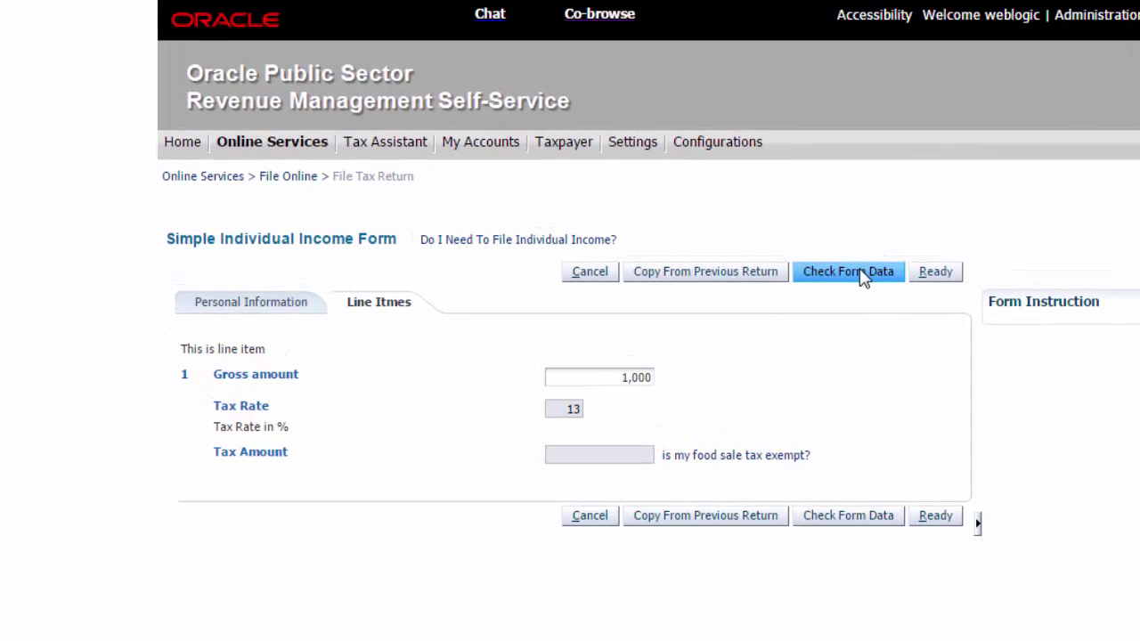
click(862, 278)
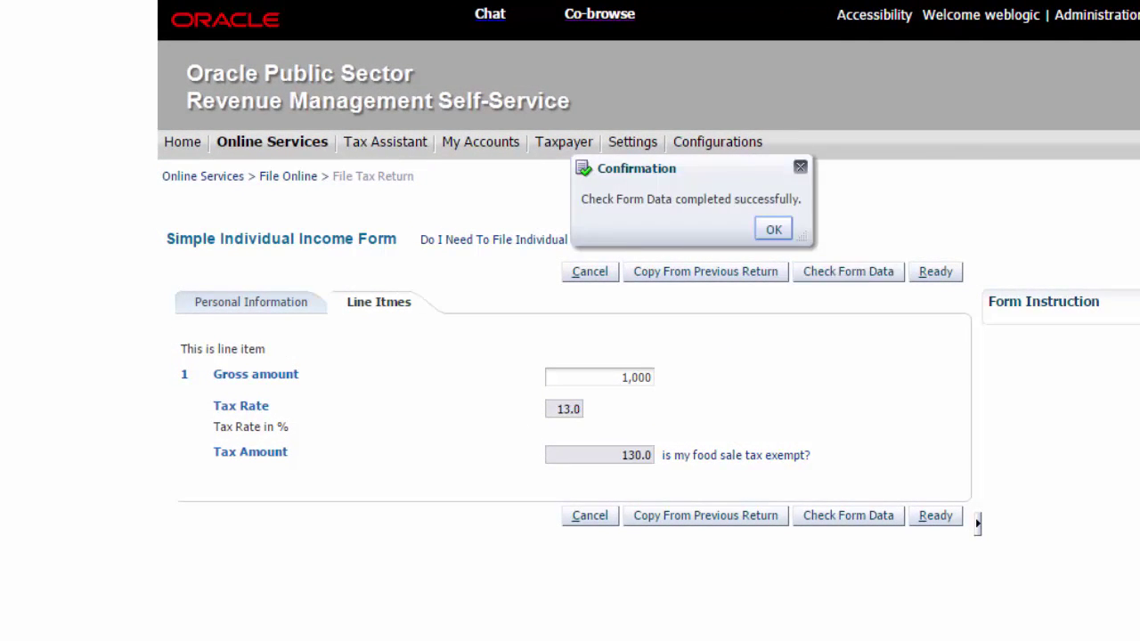